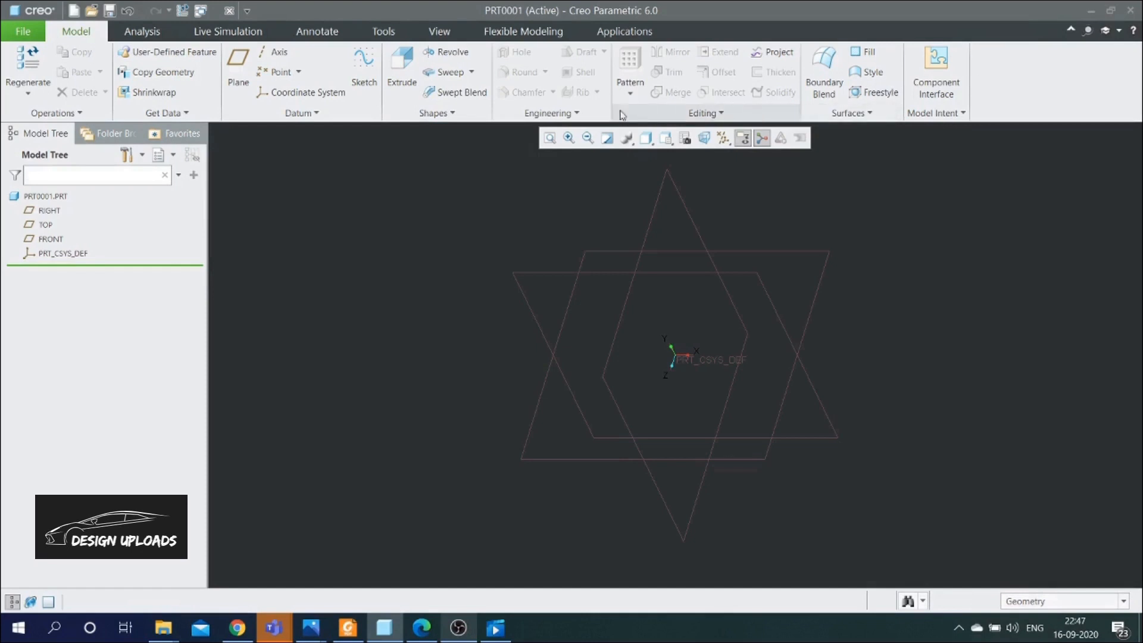
Start a swept blend and open a trajectory sketch on the TOP plane, oriented RIGHT, viewed square to the sketch plane
{"action": "left_click", "coordinate": [460, 92]}
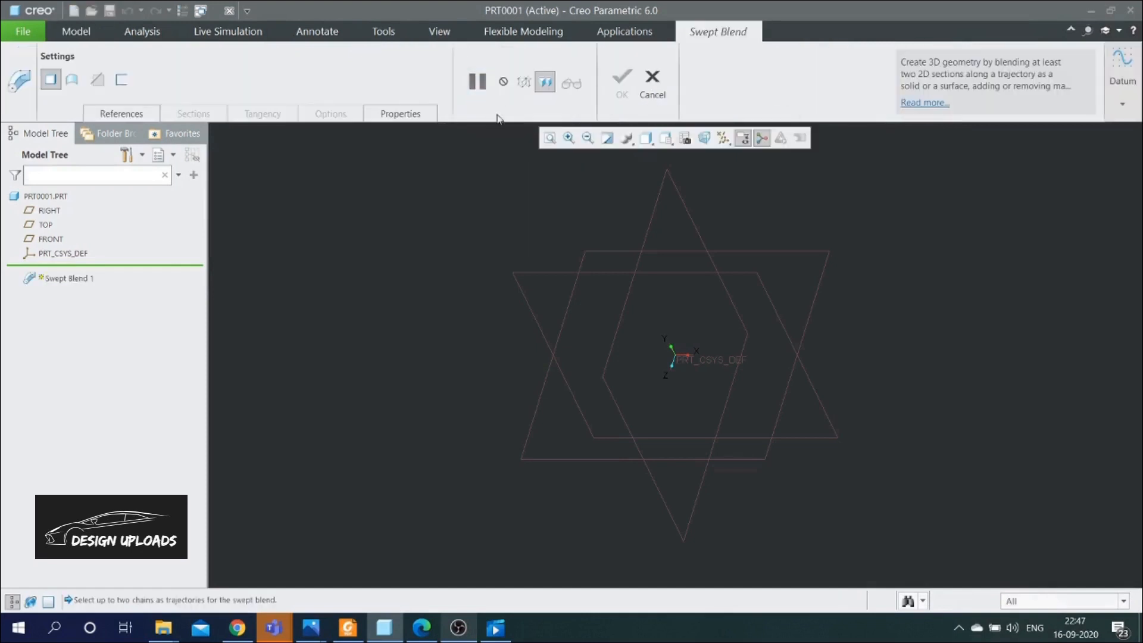
{"action": "left_click", "coordinate": [1117, 103]}
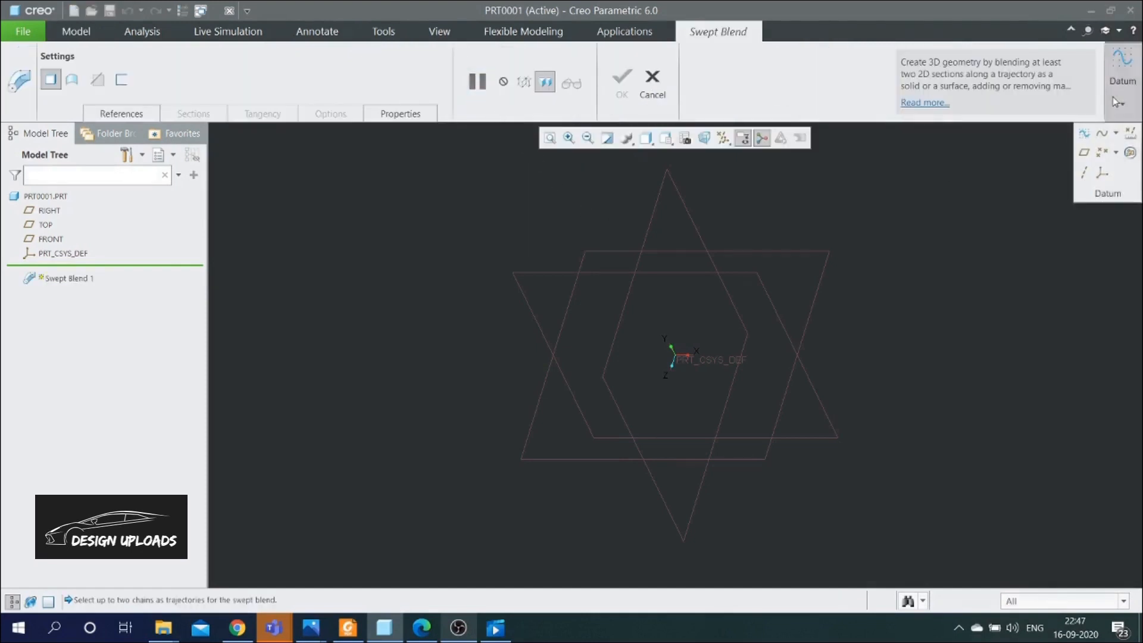
{"action": "left_click", "coordinate": [1085, 139]}
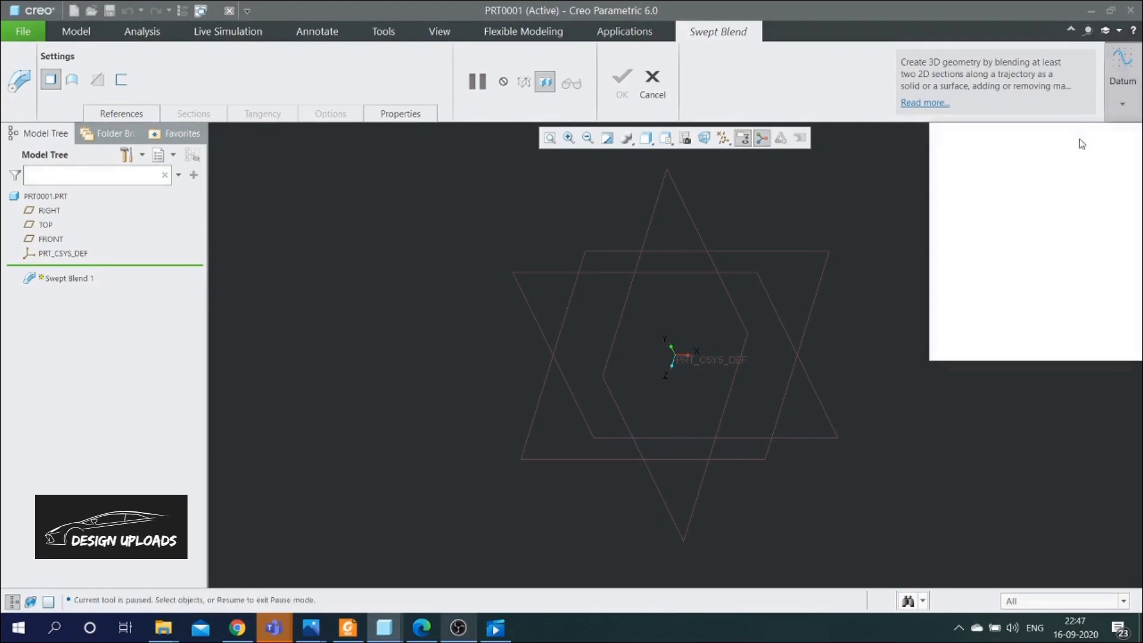
{"action": "left_click", "coordinate": [830, 256]}
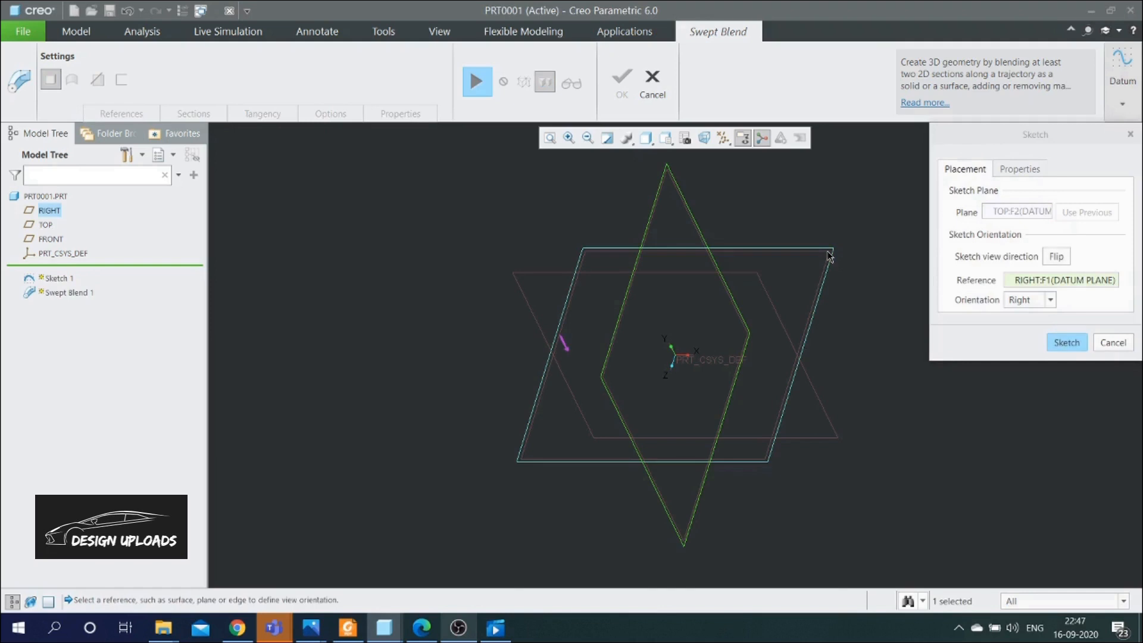
{"action": "left_click", "coordinate": [1066, 342]}
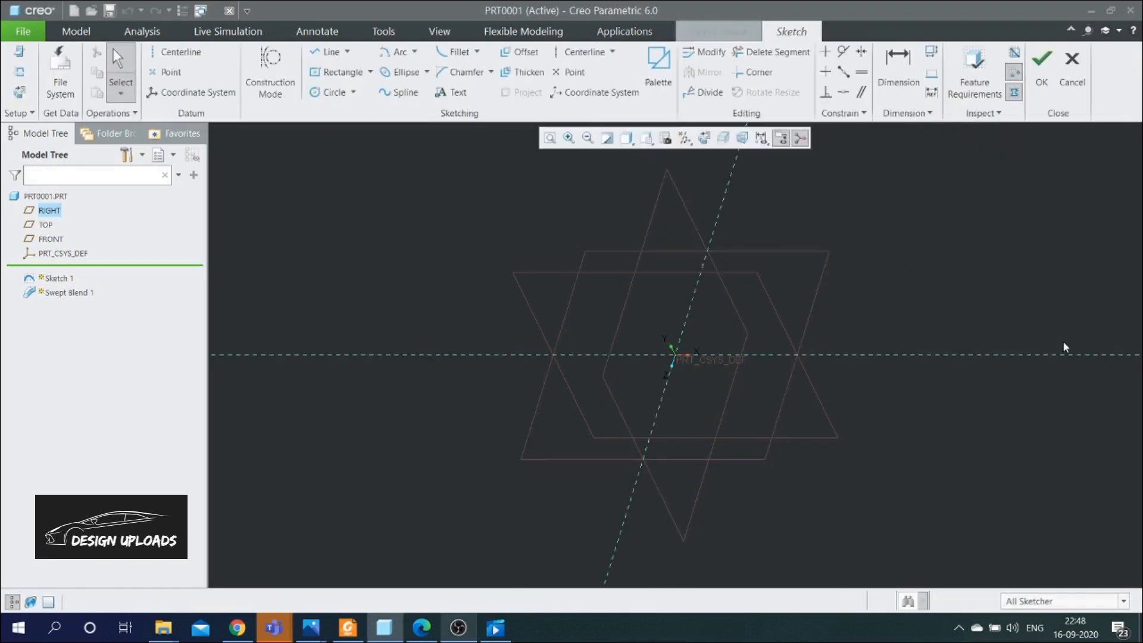
{"action": "left_click", "coordinate": [704, 138]}
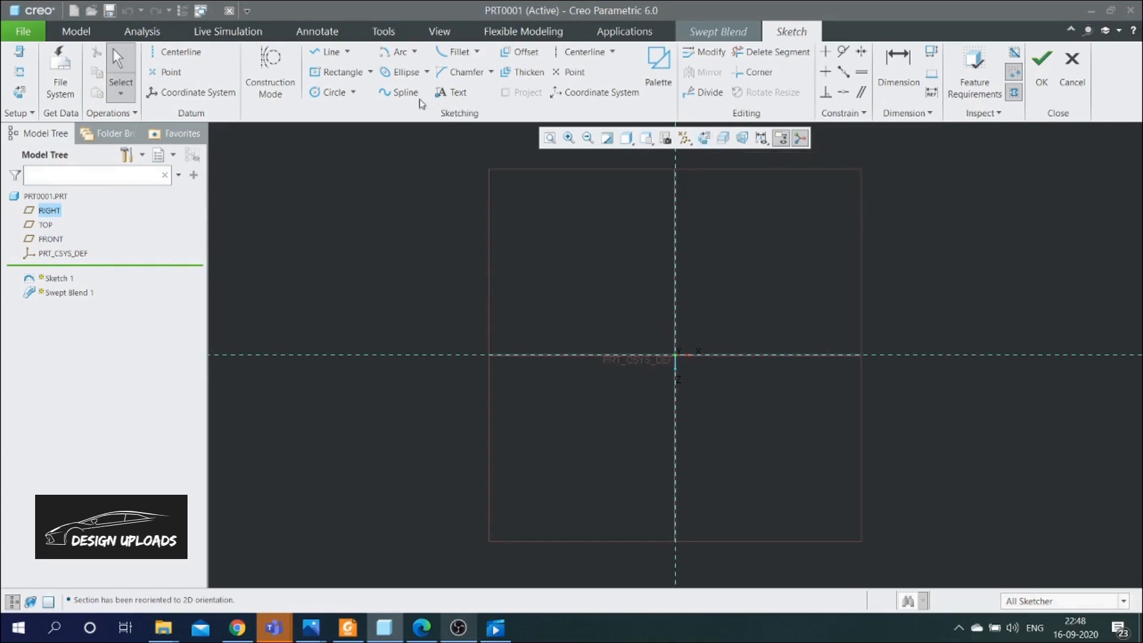
Sketch two connected lines starting about 164 above the horizontal reference, bending at about 100 above it and ending on it
{"action": "left_click", "coordinate": [326, 52]}
{"action": "left_click", "coordinate": [555, 235]}
{"action": "left_click", "coordinate": [828, 281]}
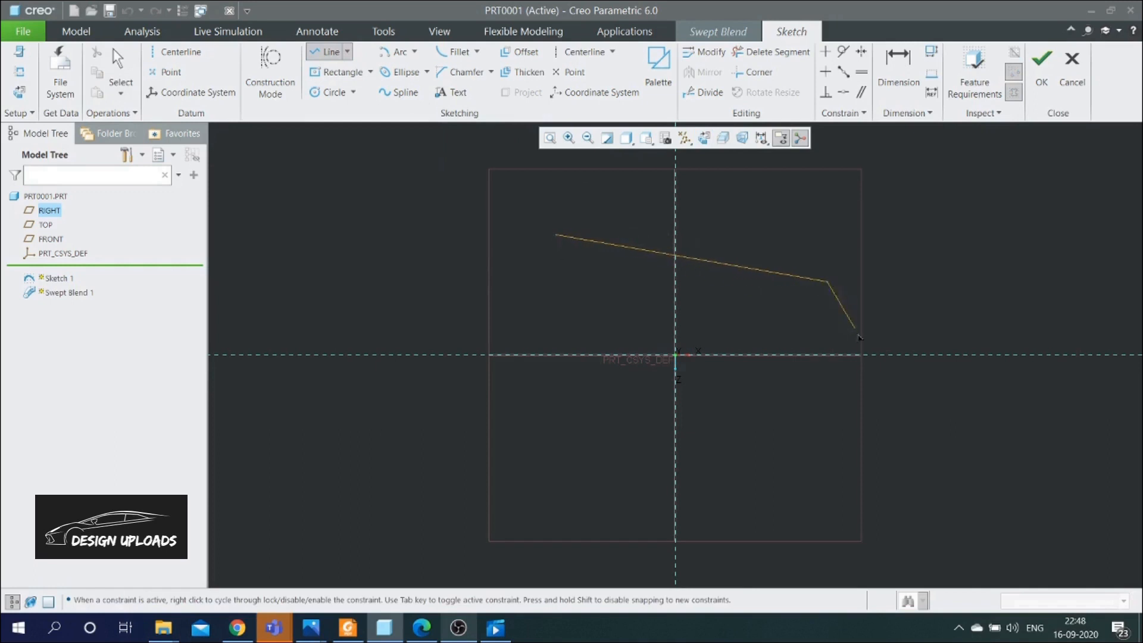
{"action": "left_click", "coordinate": [857, 356]}
{"action": "middle_click", "coordinate": [871, 343]}
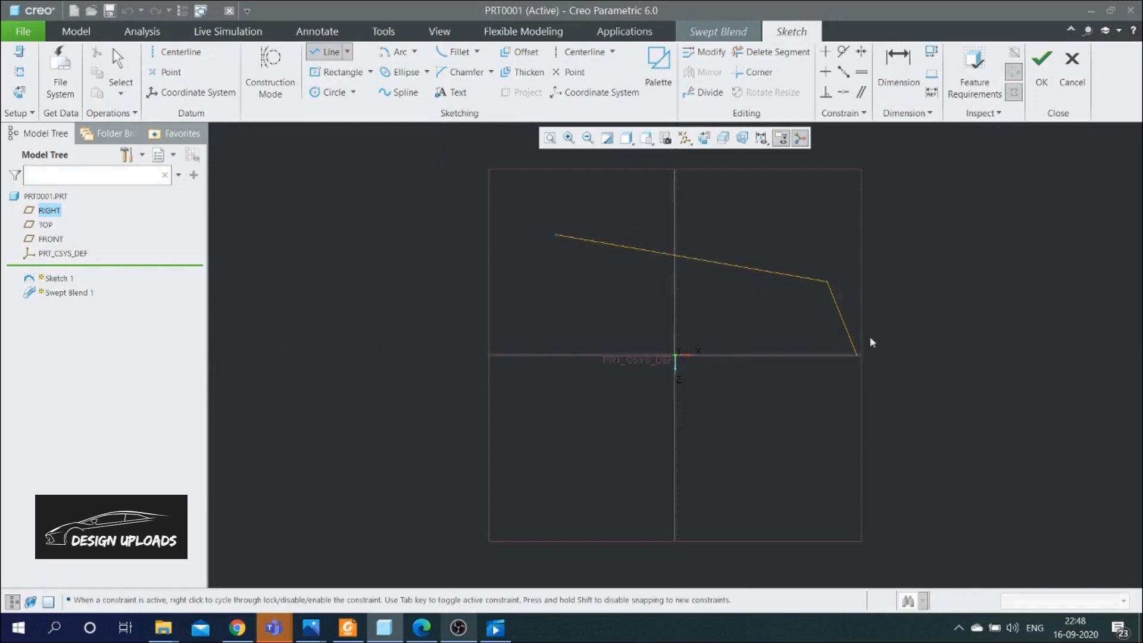
{"action": "middle_click", "coordinate": [892, 279]}
{"action": "scroll", "coordinate": [849, 280], "scroll_direction": "up", "scroll_amount": 2}
{"action": "scroll", "coordinate": [848, 280], "scroll_direction": "down", "scroll_amount": 1}
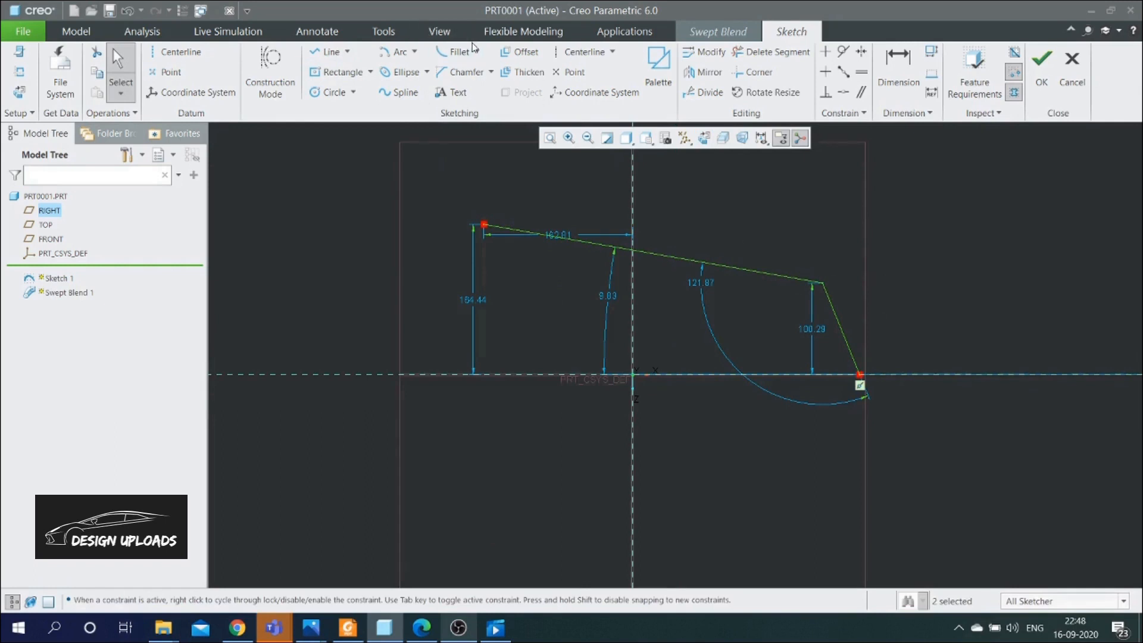
Round the corner between the two lines with a Circular Trim fillet of about 57 radius
{"action": "left_click", "coordinate": [477, 52]}
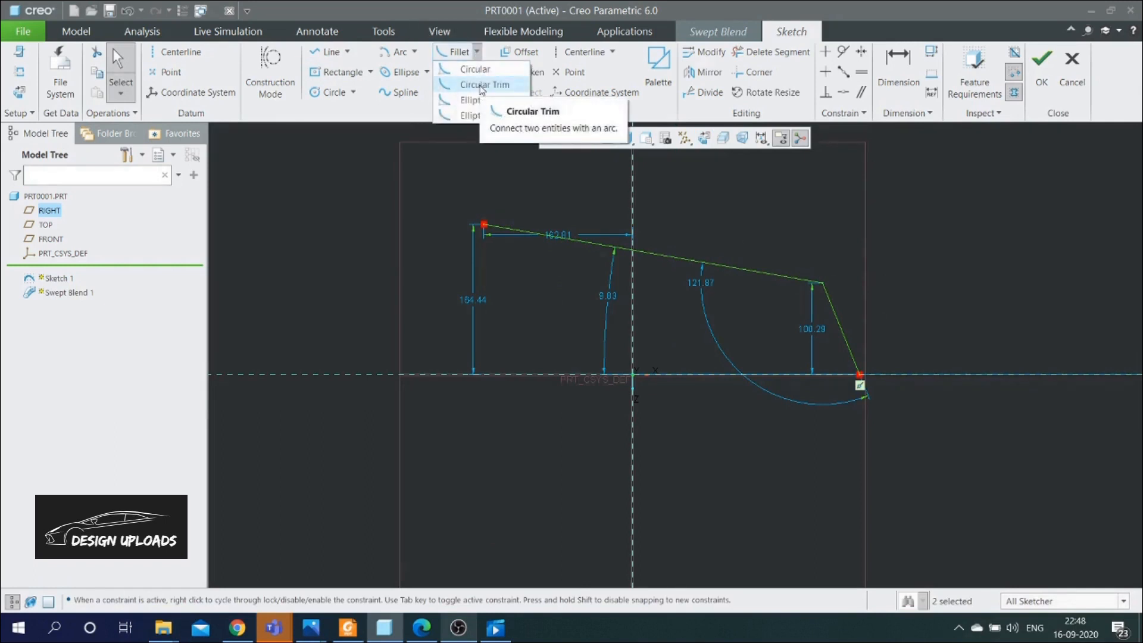
{"action": "left_click", "coordinate": [482, 86]}
{"action": "left_click", "coordinate": [788, 279]}
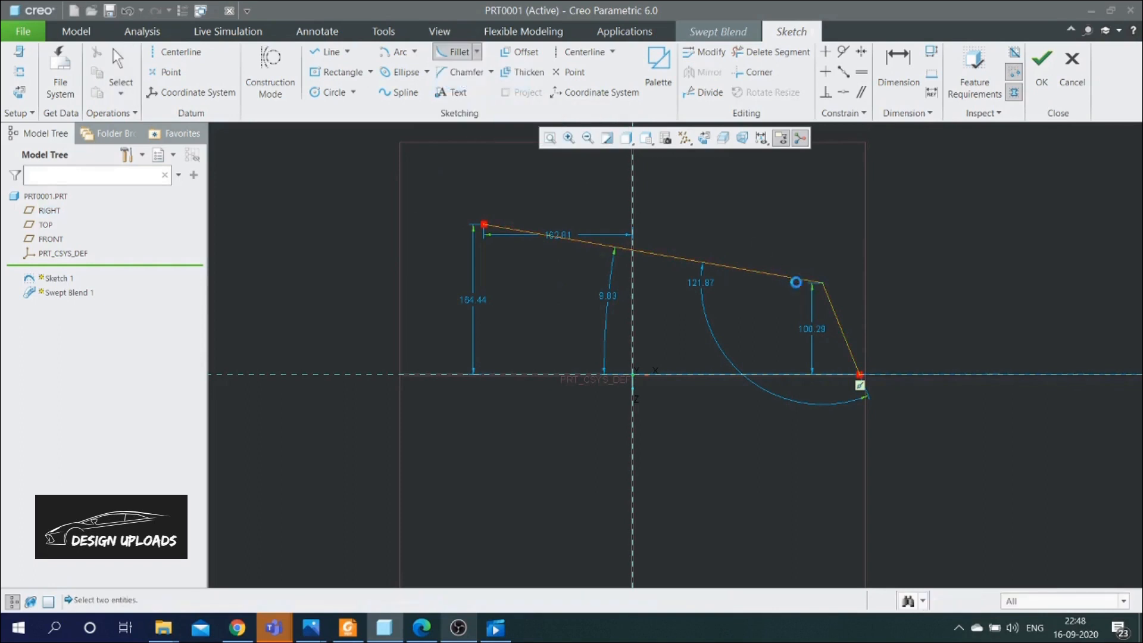
{"action": "left_click", "coordinate": [836, 316]}
{"action": "middle_click", "coordinate": [828, 259]}
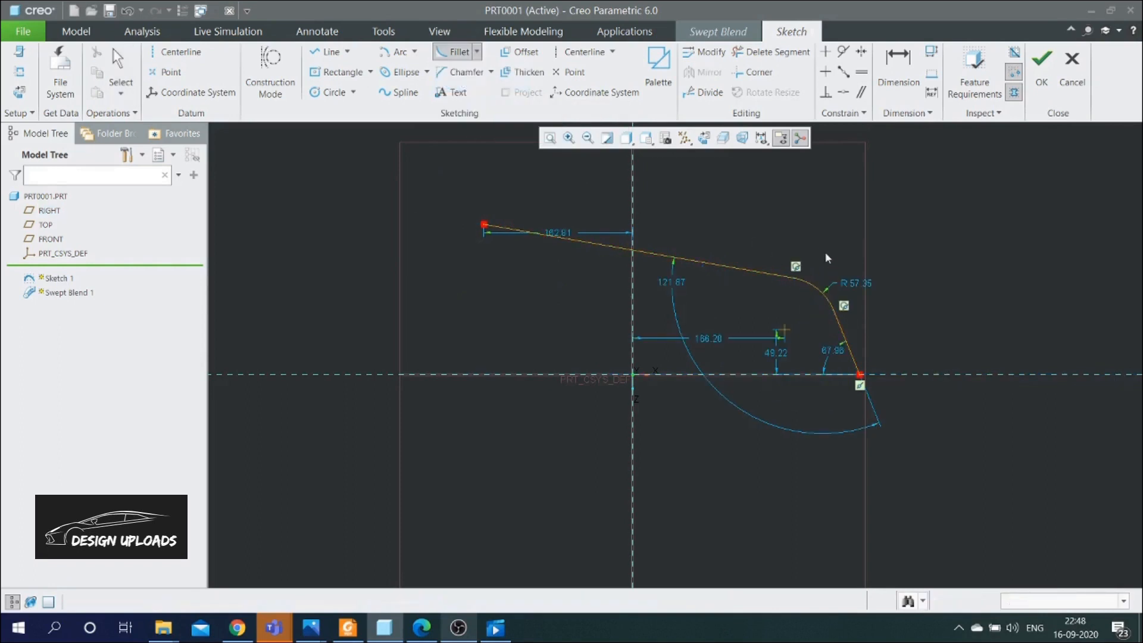
{"action": "scroll", "coordinate": [788, 294], "scroll_direction": "up", "scroll_amount": 1}
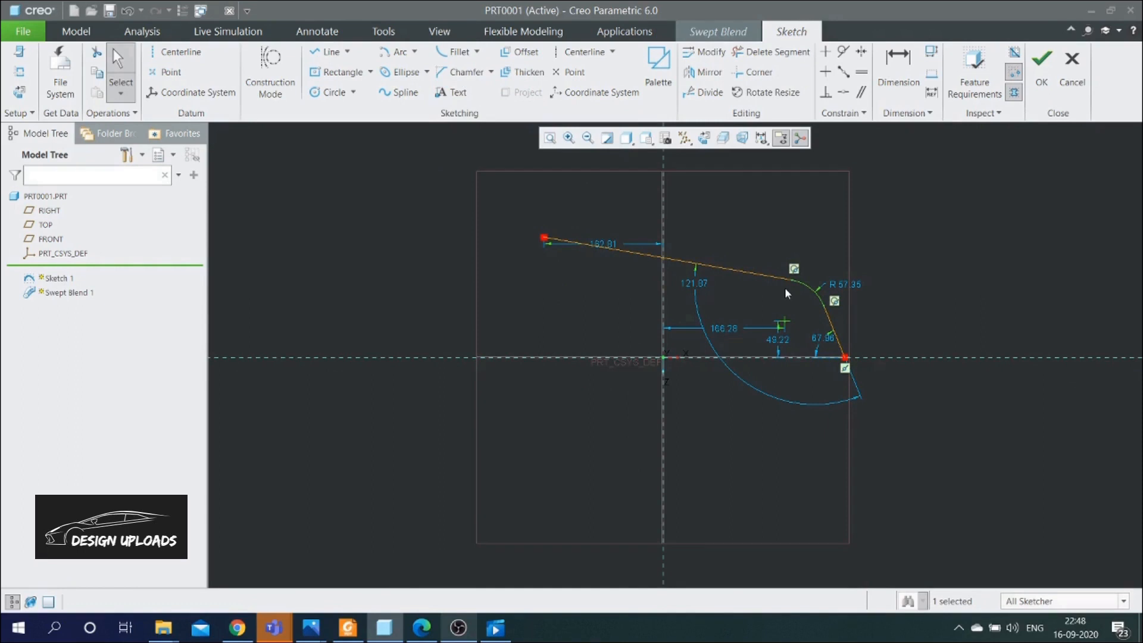
{"action": "scroll", "coordinate": [787, 294], "scroll_direction": "down", "scroll_amount": 1}
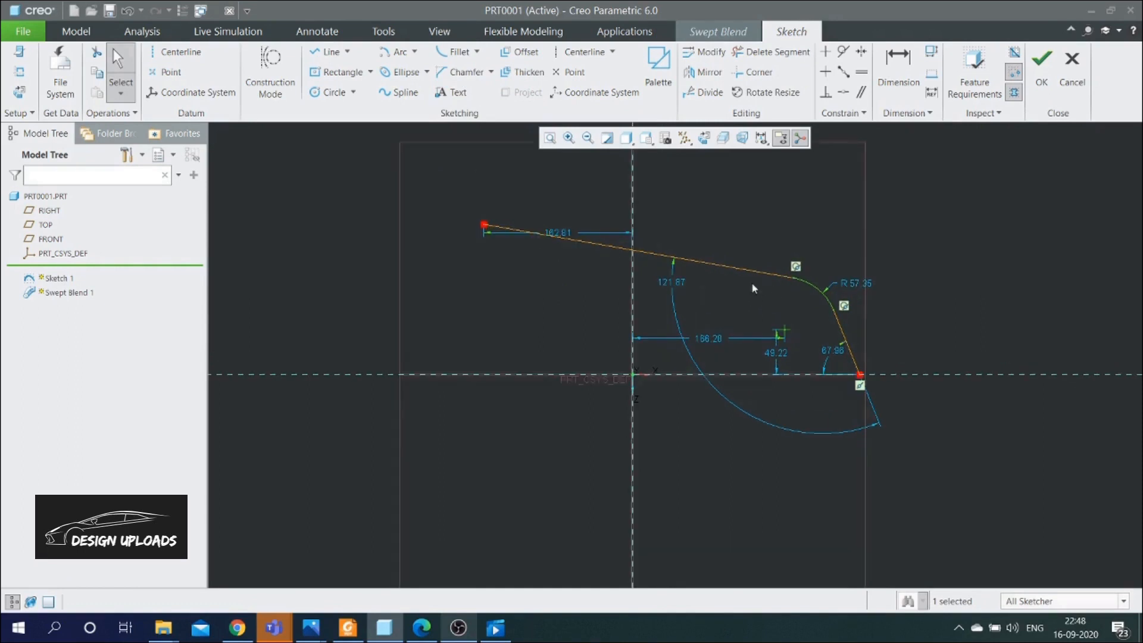
Convert all weak dimensions of the trajectory sketch to strong ones and finish the sketch
{"action": "left_click_drag", "start_coordinate": [455, 198], "coordinate": [587, 292]}
{"action": "left_click_drag", "start_coordinate": [897, 465], "coordinate": [898, 465]}
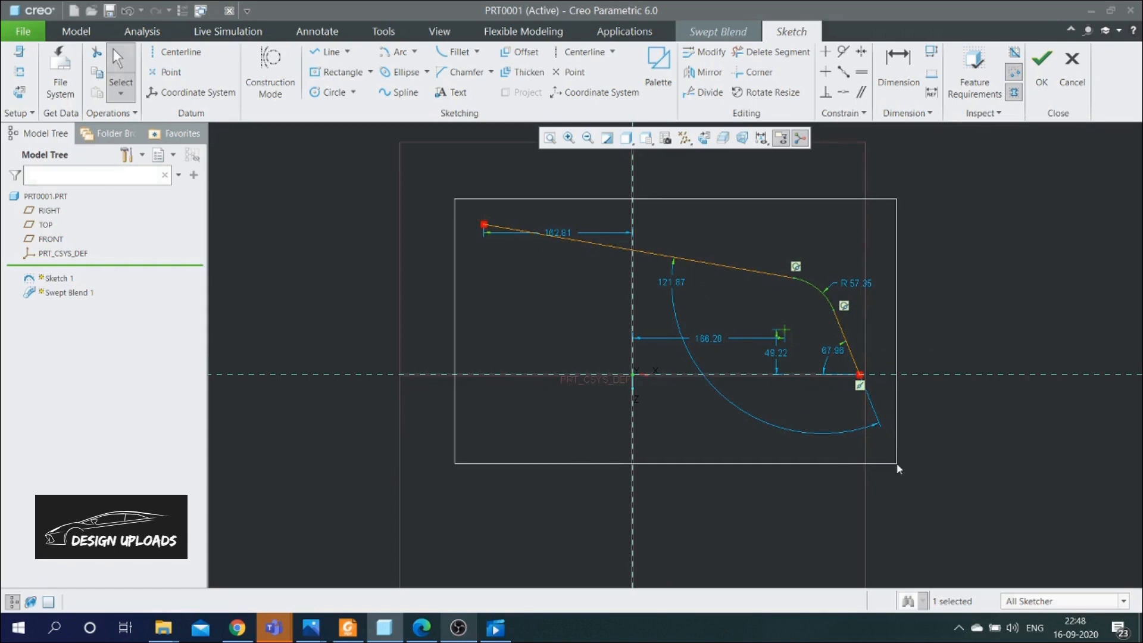
{"action": "left_click_drag", "start_coordinate": [897, 465], "coordinate": [897, 465]}
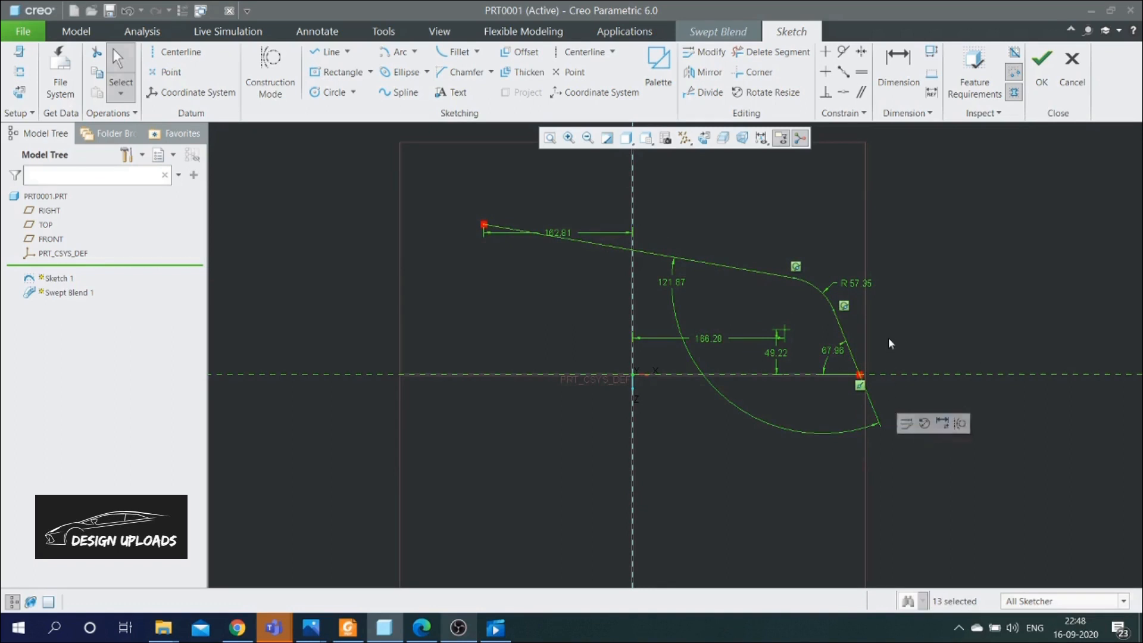
{"action": "right_click", "coordinate": [859, 283]}
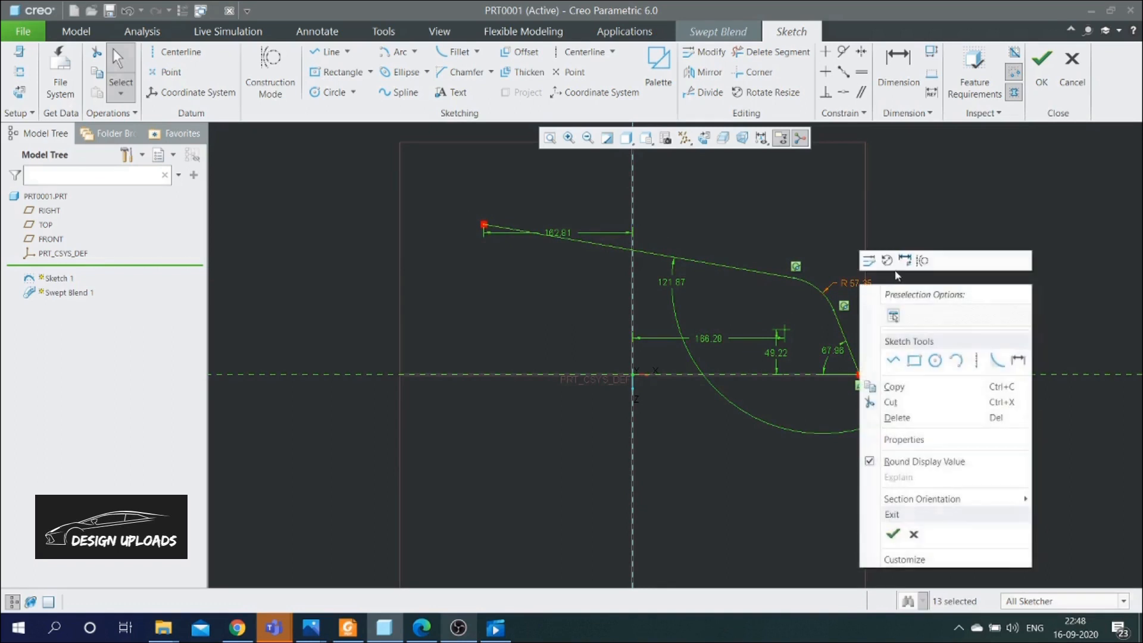
{"action": "left_click", "coordinate": [917, 225]}
{"action": "left_click", "coordinate": [921, 223]}
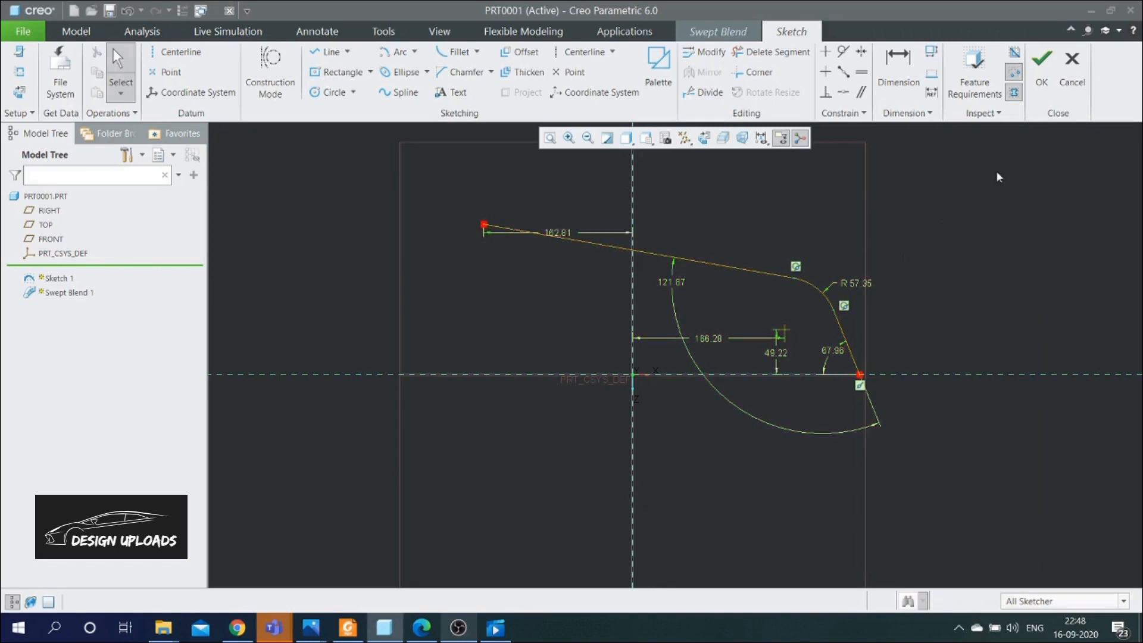
{"action": "left_click", "coordinate": [1043, 82]}
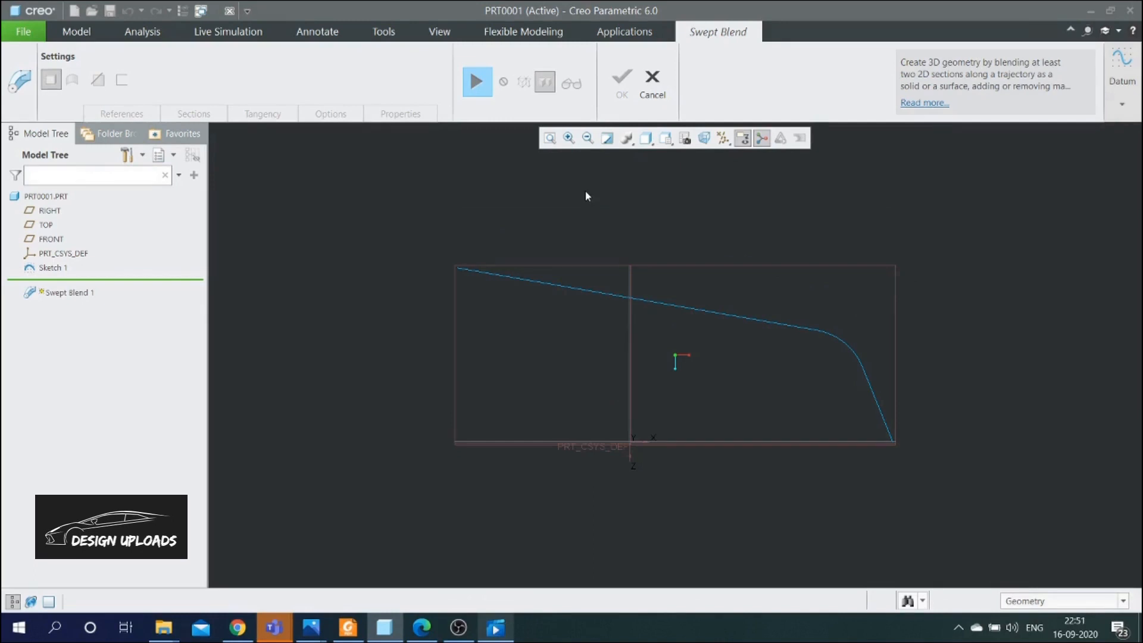
Resume the swept blend and add a datum point on the sketch's long straight line at offset ratio 0 from the arc end
{"action": "left_click", "coordinate": [476, 86]}
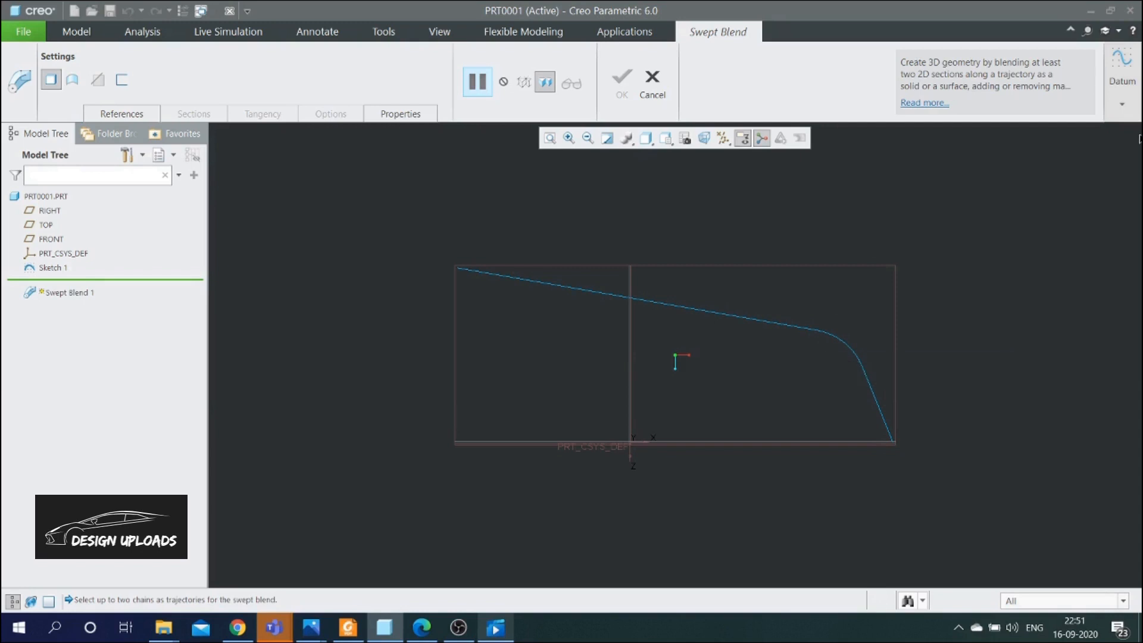
{"action": "left_click", "coordinate": [1125, 112]}
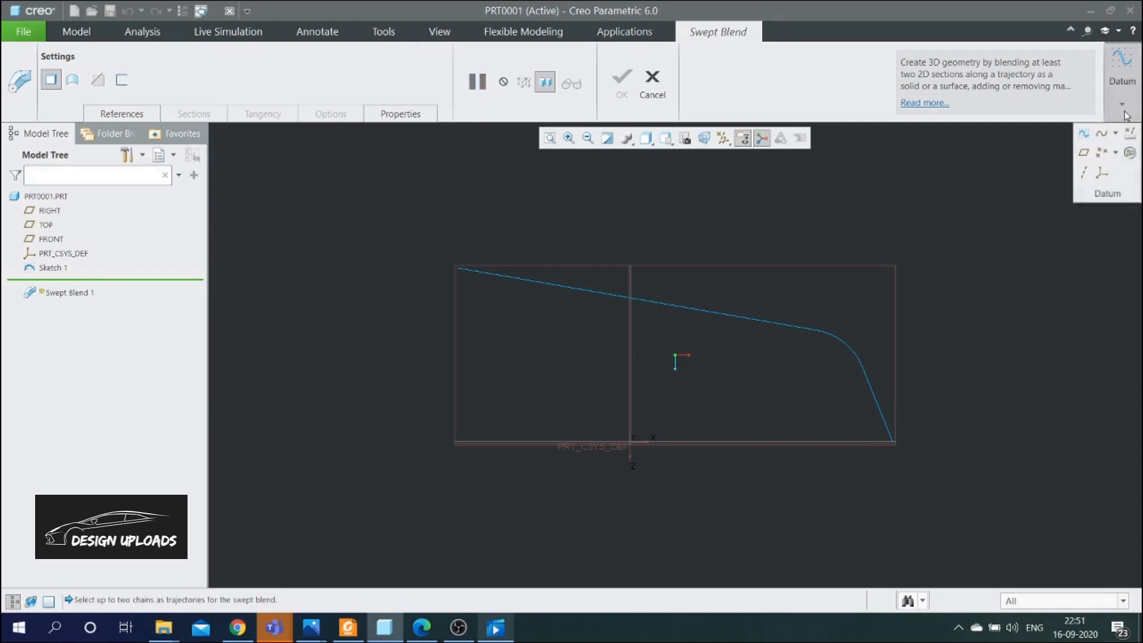
{"action": "left_click", "coordinate": [1115, 155]}
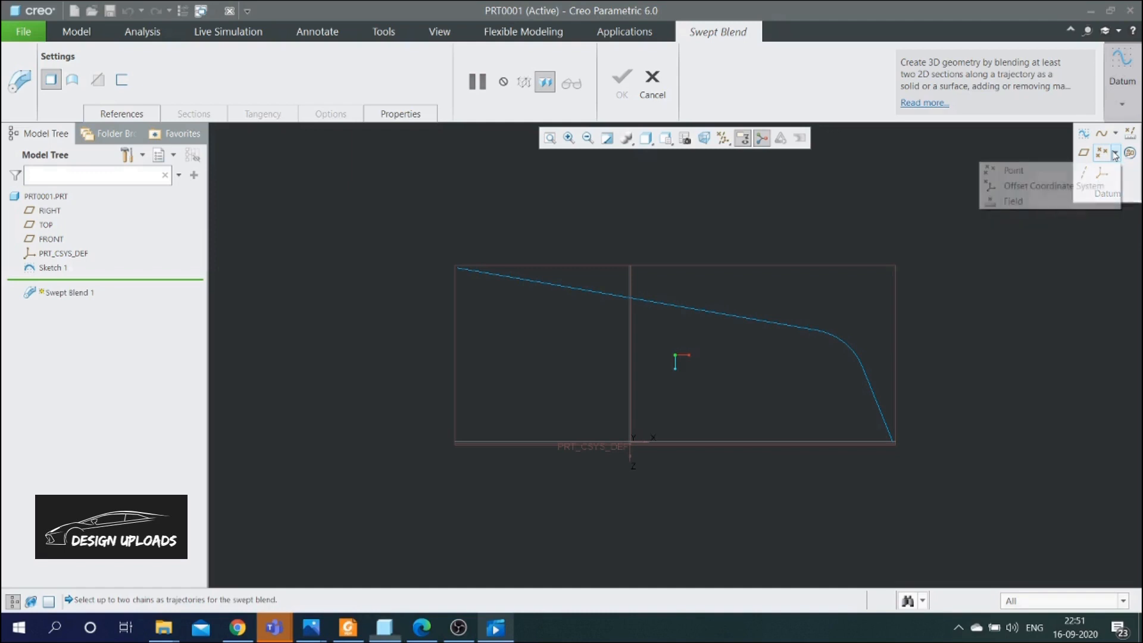
{"action": "left_click", "coordinate": [1074, 174]}
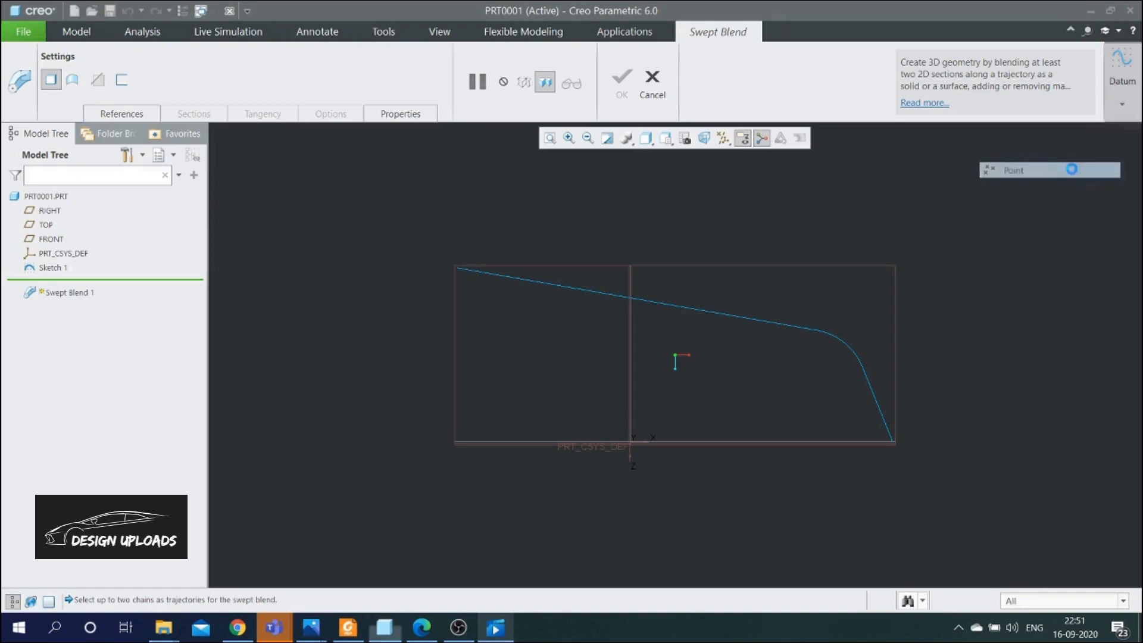
{"action": "left_click", "coordinate": [759, 321]}
{"action": "scroll", "coordinate": [680, 278], "scroll_direction": "up", "scroll_amount": 2}
{"action": "scroll", "coordinate": [728, 287], "scroll_direction": "down", "scroll_amount": 2}
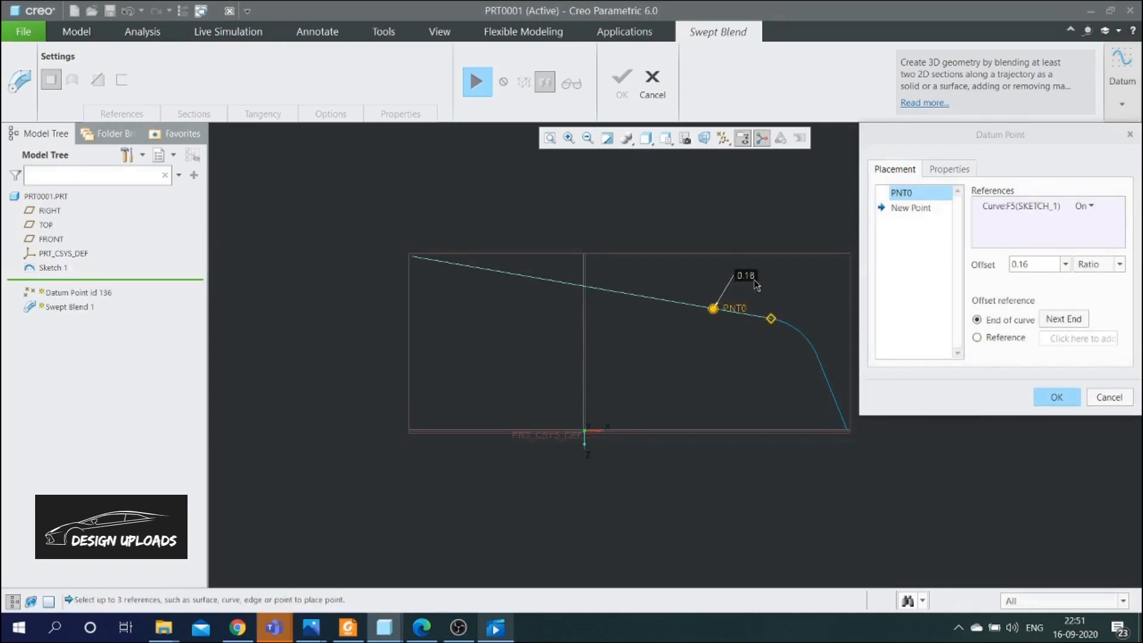
{"action": "type", "text": "0"}
{"action": "key", "text": "Return"}
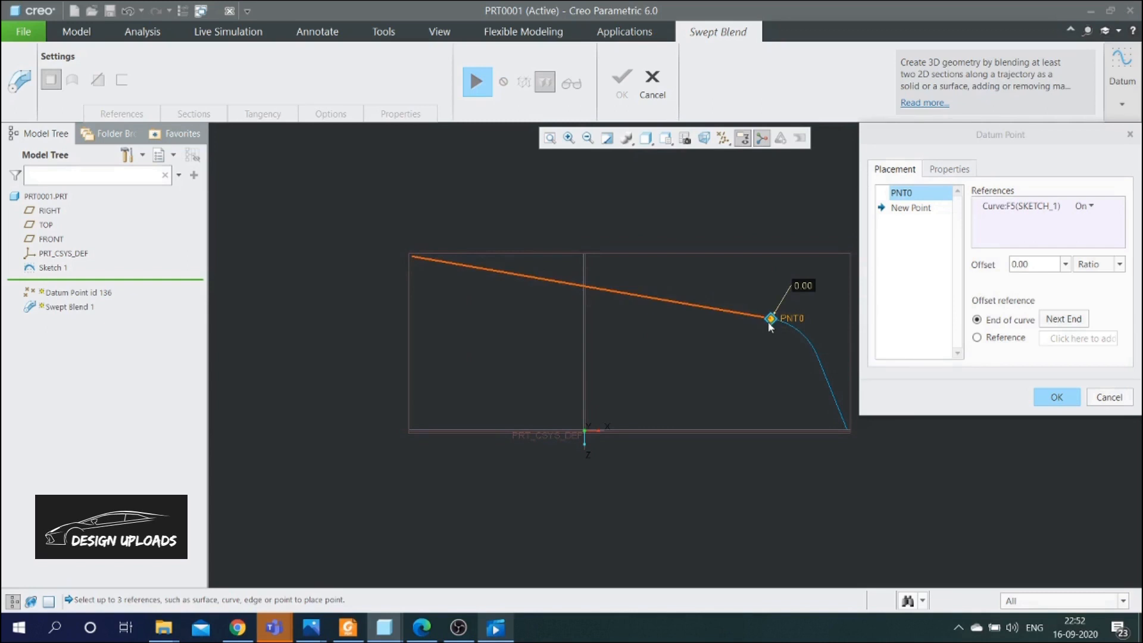
Try an offset ratio of 0.1 for the datum point and restore it to 0
{"action": "double_click", "coordinate": [803, 287]}
{"action": "type", "text": "0.1"}
{"action": "key", "text": "Return"}
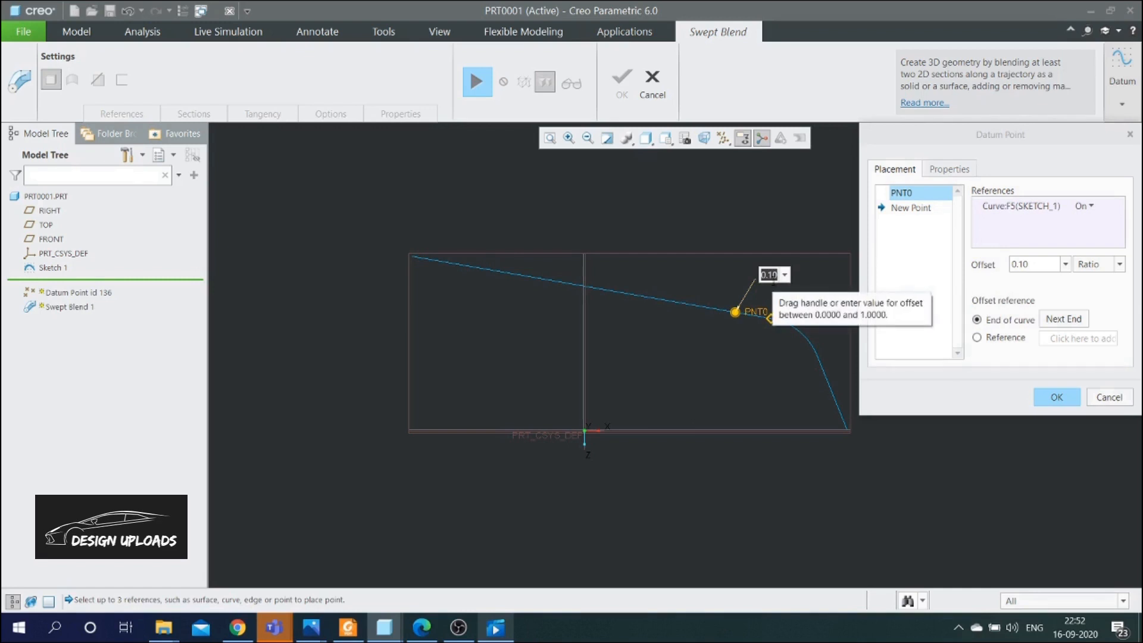
{"action": "type", "text": "0"}
{"action": "key", "text": "Return"}
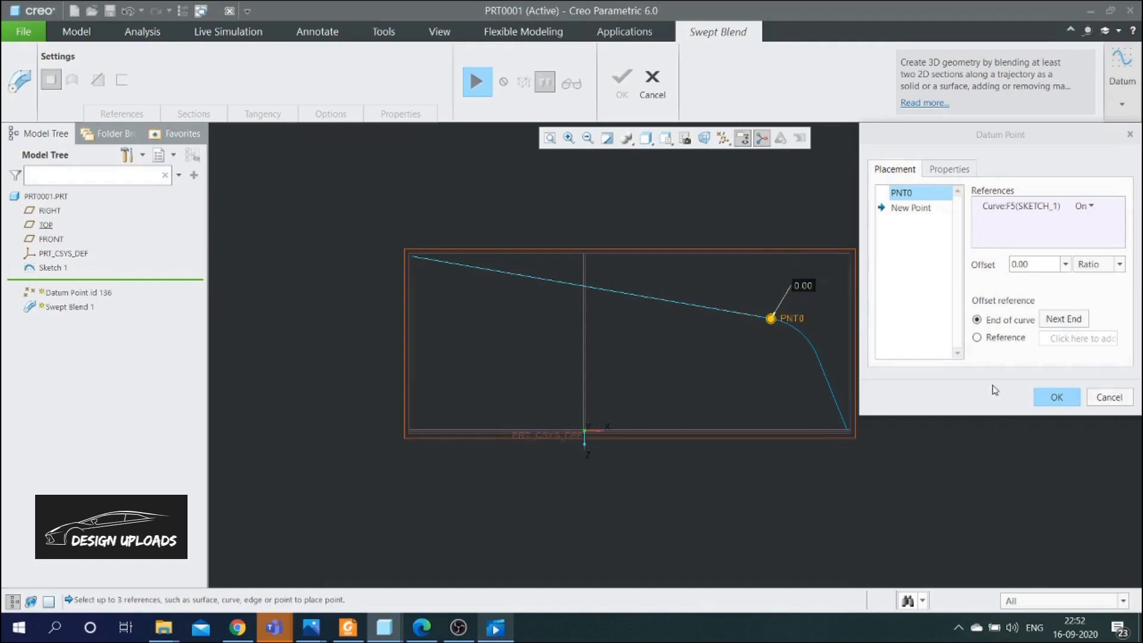
Accept the datum point and select the sketched curve as the swept blend's trajectory
{"action": "left_click", "coordinate": [1053, 398]}
{"action": "scroll", "coordinate": [477, 349], "scroll_direction": "up", "scroll_amount": 3}
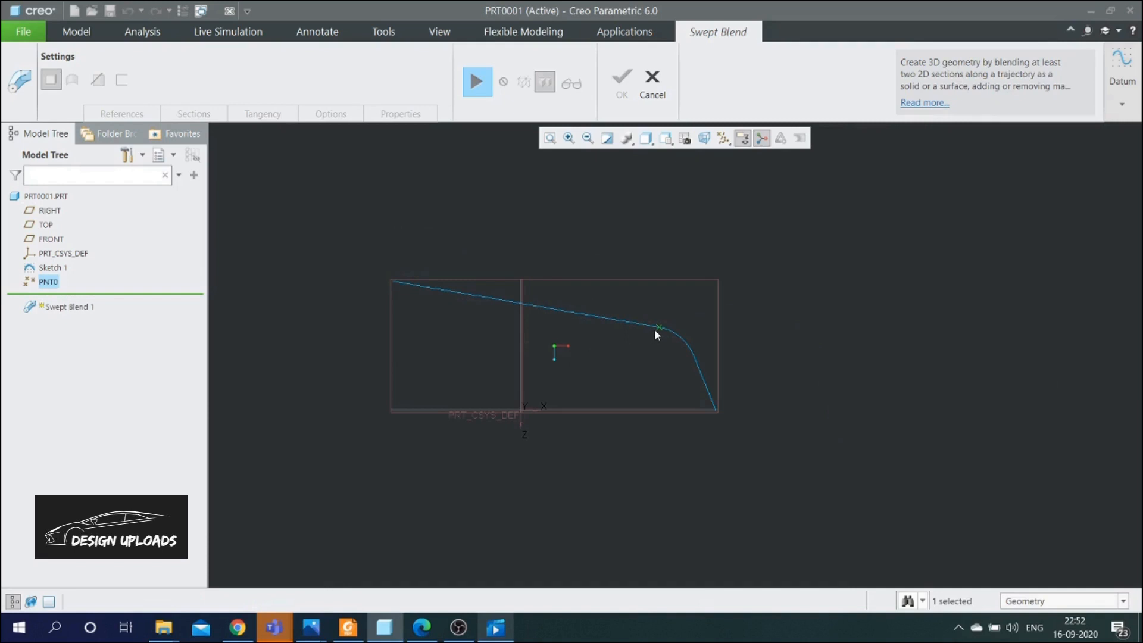
{"action": "left_click", "coordinate": [477, 83]}
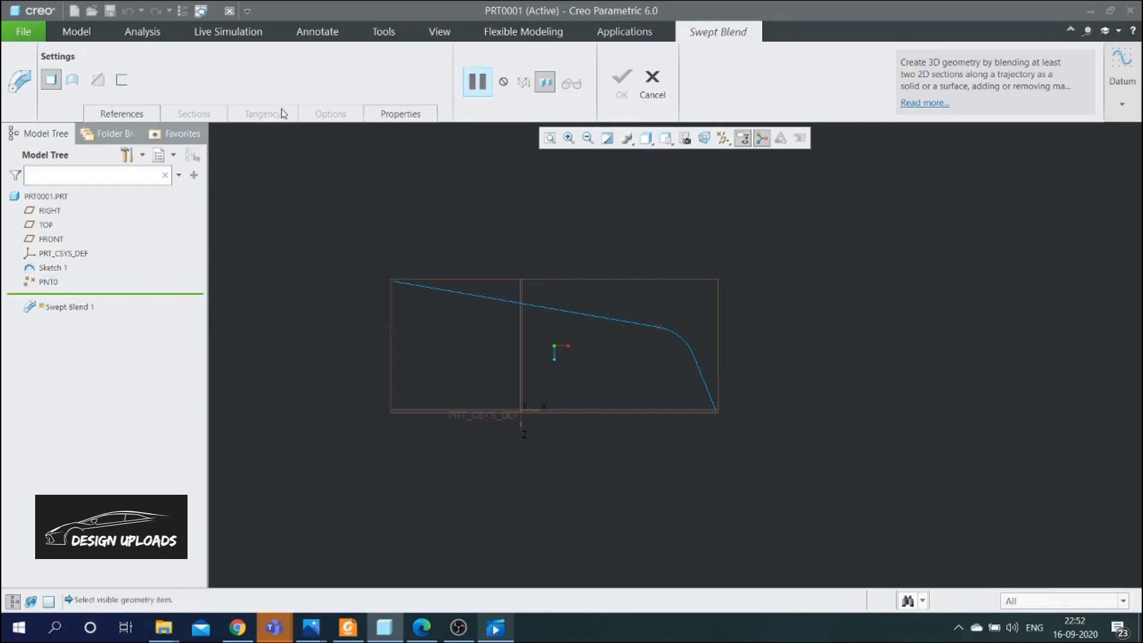
{"action": "left_click", "coordinate": [433, 292]}
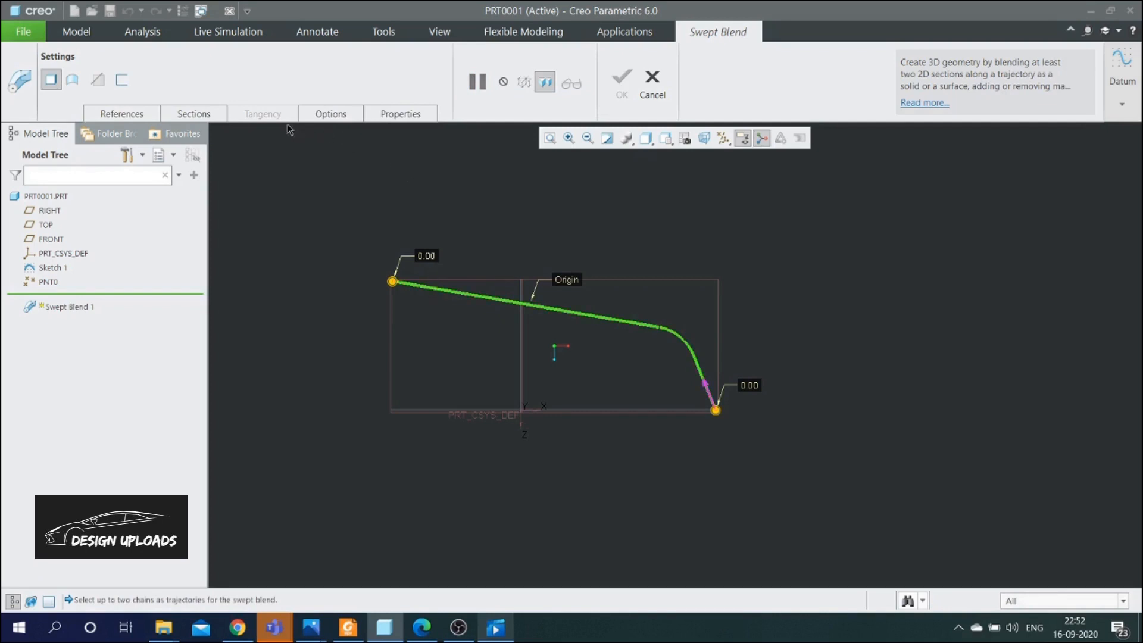
Locate Section 1 at the upper end of the long line and open its sketch, viewed square to the sketch plane
{"action": "left_click", "coordinate": [213, 115]}
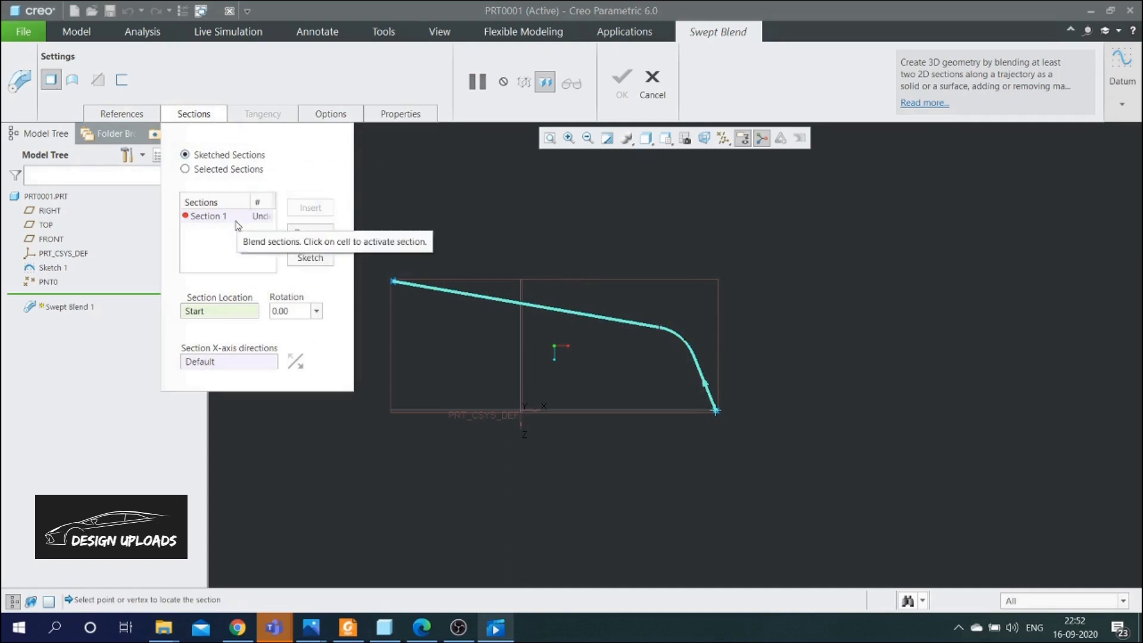
{"action": "left_click", "coordinate": [395, 282]}
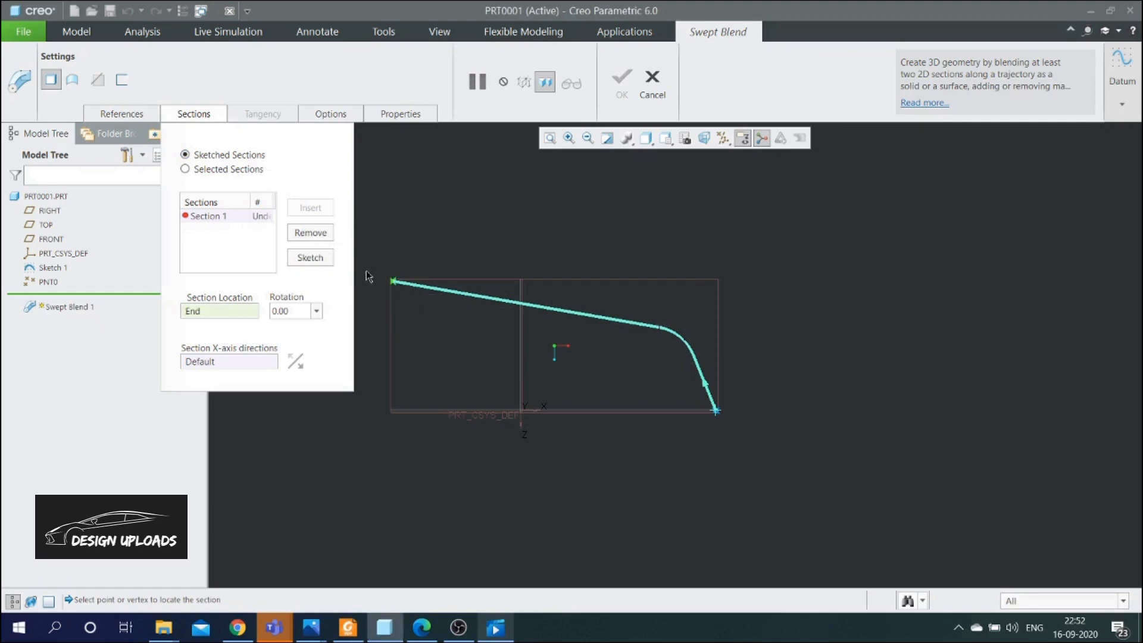
{"action": "left_click", "coordinate": [228, 217]}
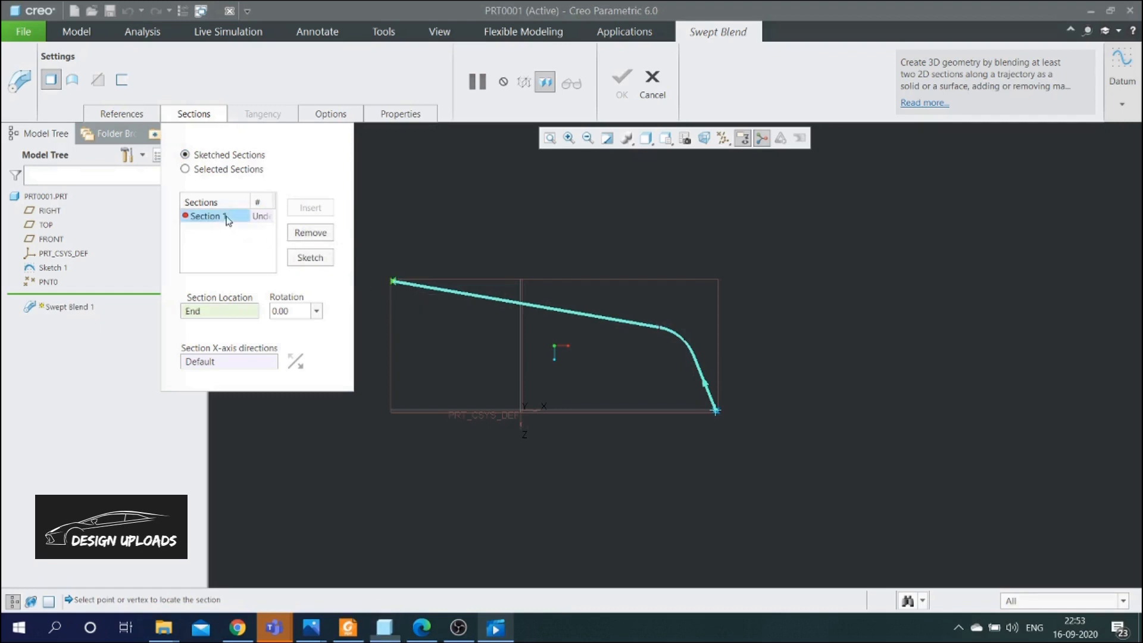
{"action": "left_click", "coordinate": [311, 258]}
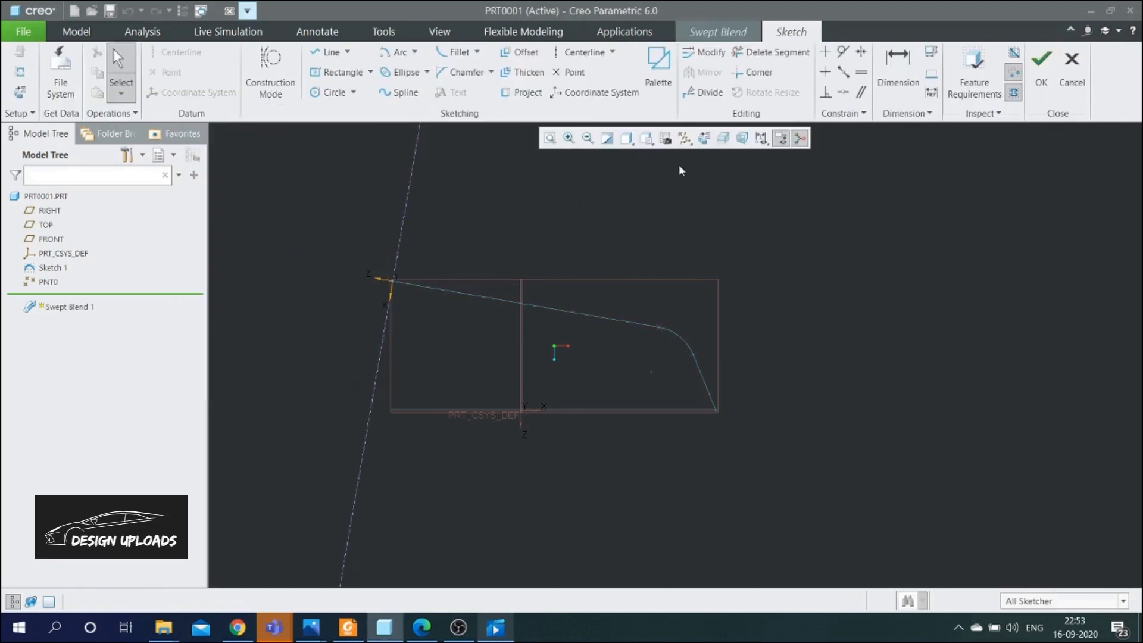
{"action": "left_click", "coordinate": [704, 139]}
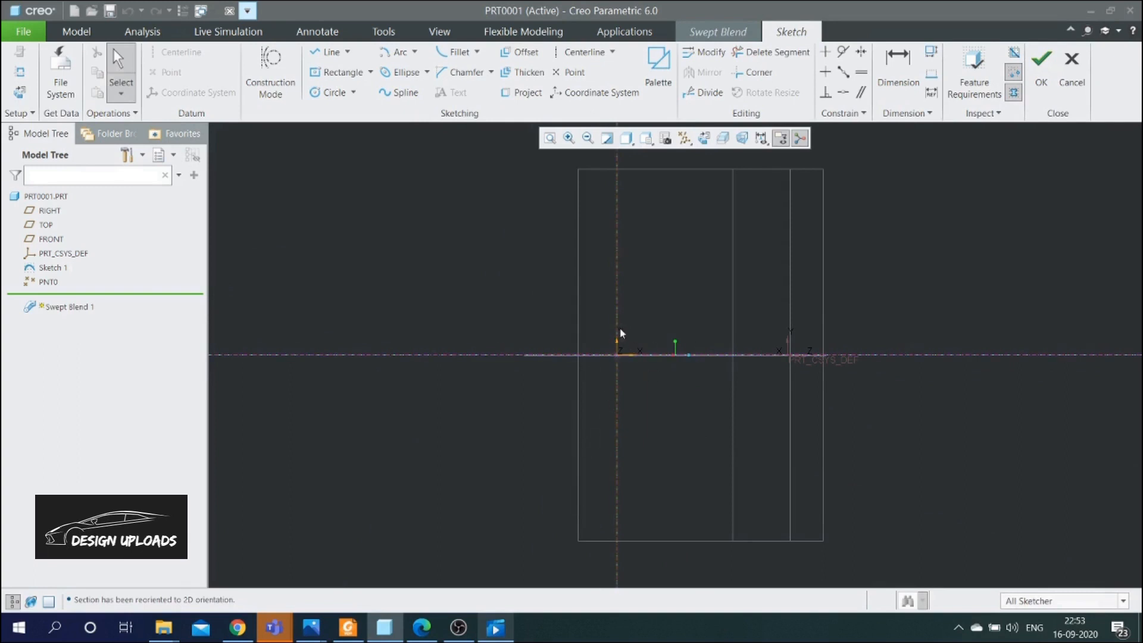
Sketch a center rectangle about 87 wide by 80 high on the trajectory's reference intersection and finish the Section 1 sketch
{"action": "left_click", "coordinate": [370, 73]}
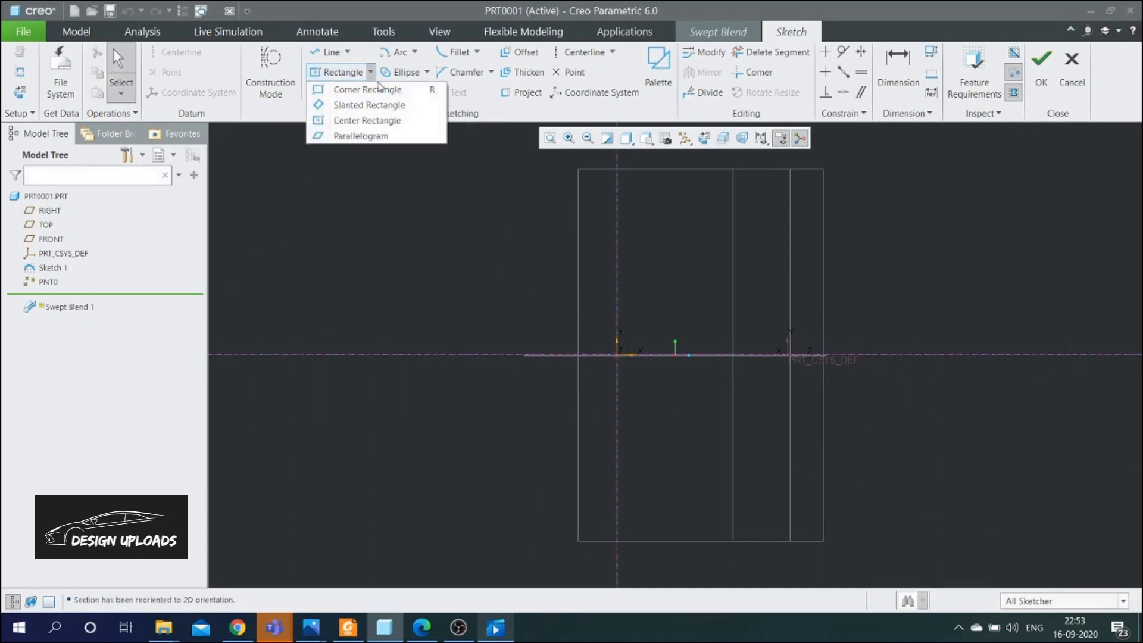
{"action": "left_click", "coordinate": [360, 121]}
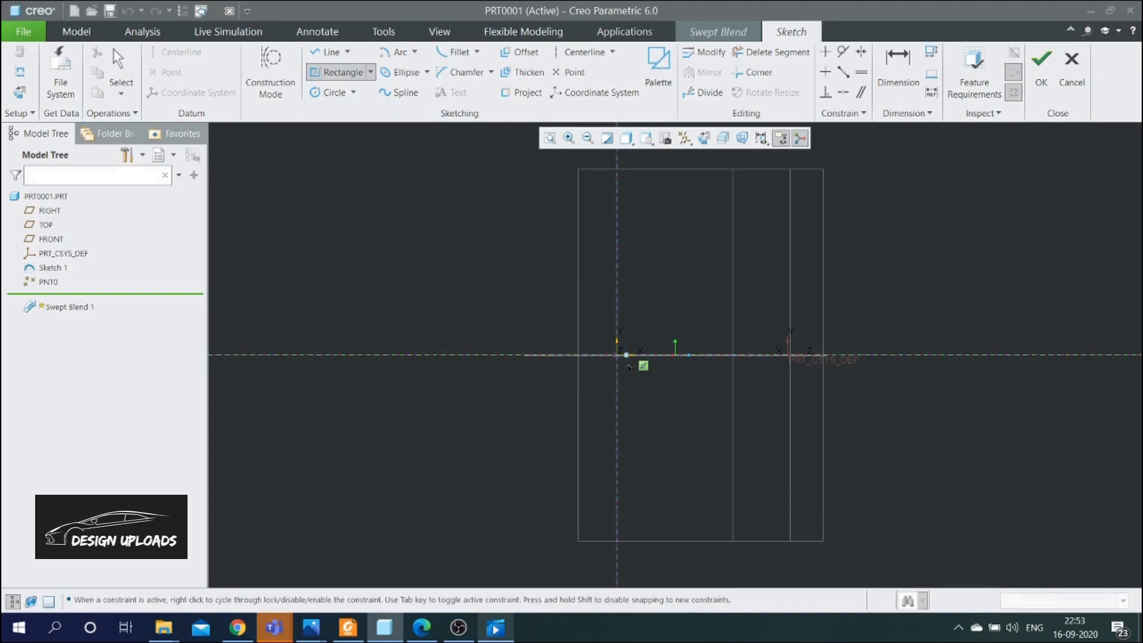
{"action": "left_click", "coordinate": [617, 355]}
{"action": "left_click", "coordinate": [672, 304]}
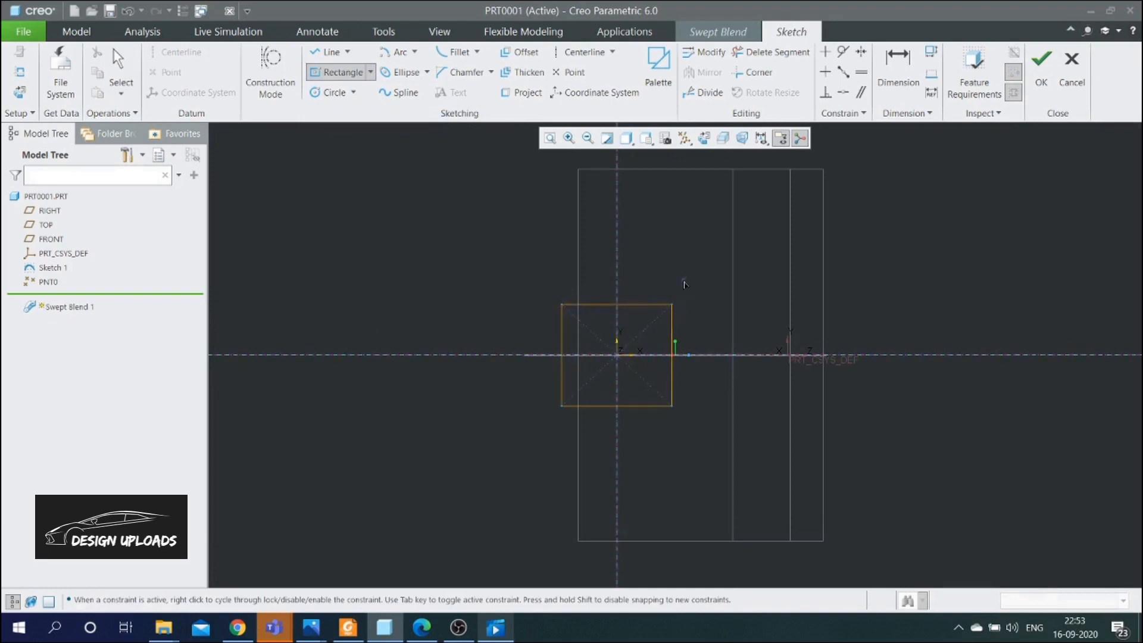
{"action": "middle_click", "coordinate": [619, 304]}
{"action": "left_click_drag", "start_coordinate": [540, 288], "coordinate": [700, 441]}
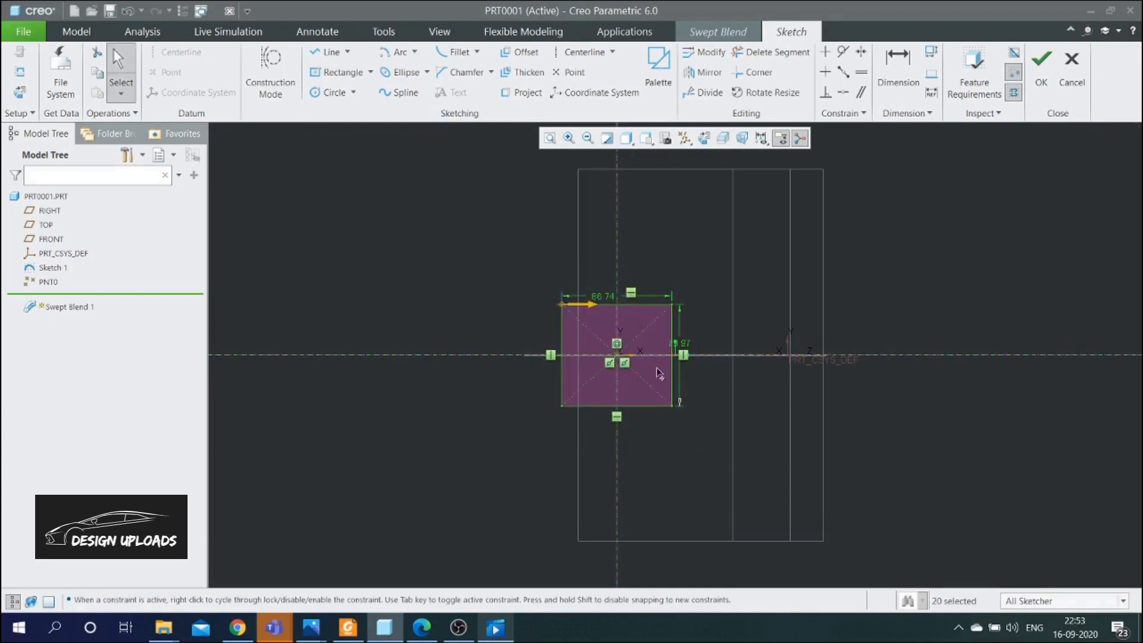
{"action": "left_click", "coordinate": [686, 252]}
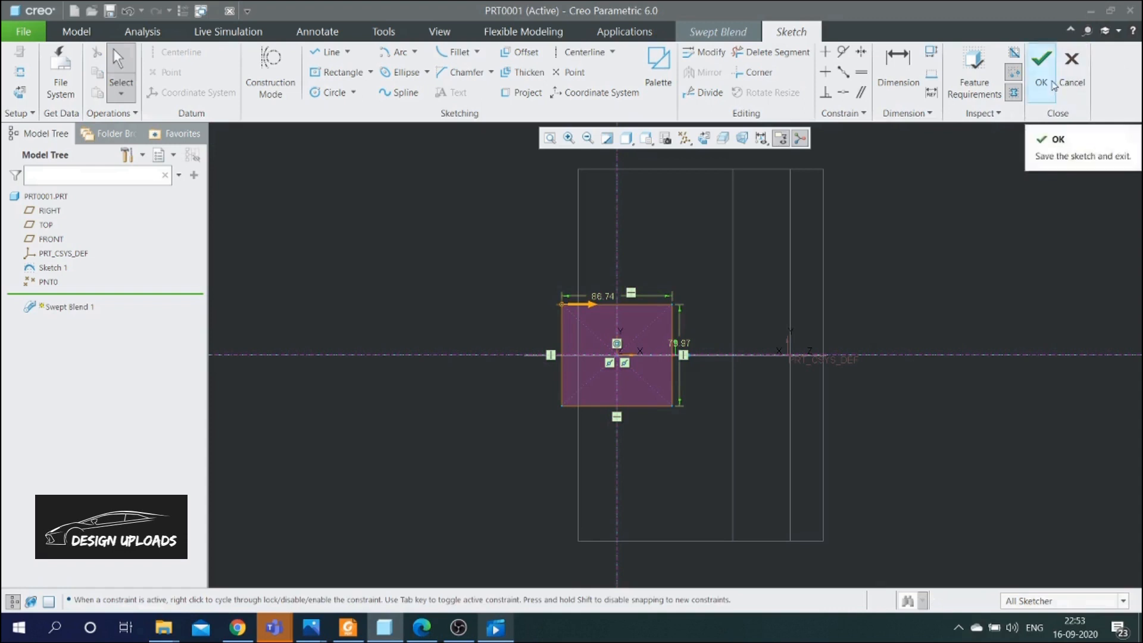
{"action": "left_click", "coordinate": [1042, 65]}
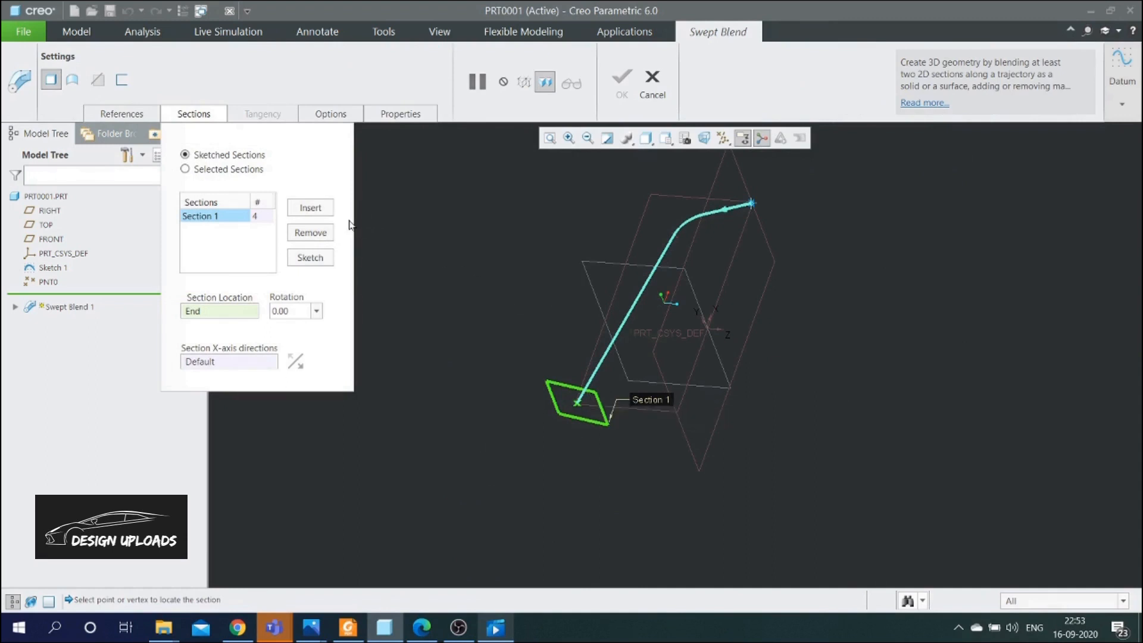
Insert Section 2, locate it at datum point PNT0, and open its sketch viewed square to the sketch plane
{"action": "left_click", "coordinate": [308, 210]}
{"action": "left_click", "coordinate": [210, 229]}
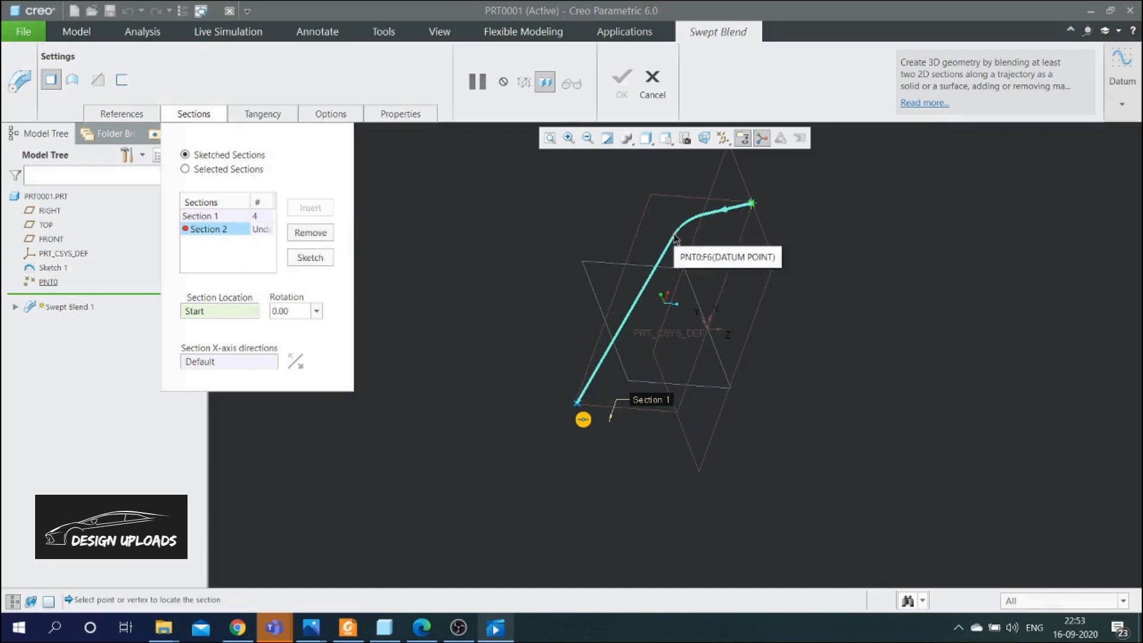
{"action": "scroll", "coordinate": [670, 239], "scroll_direction": "up", "scroll_amount": 2}
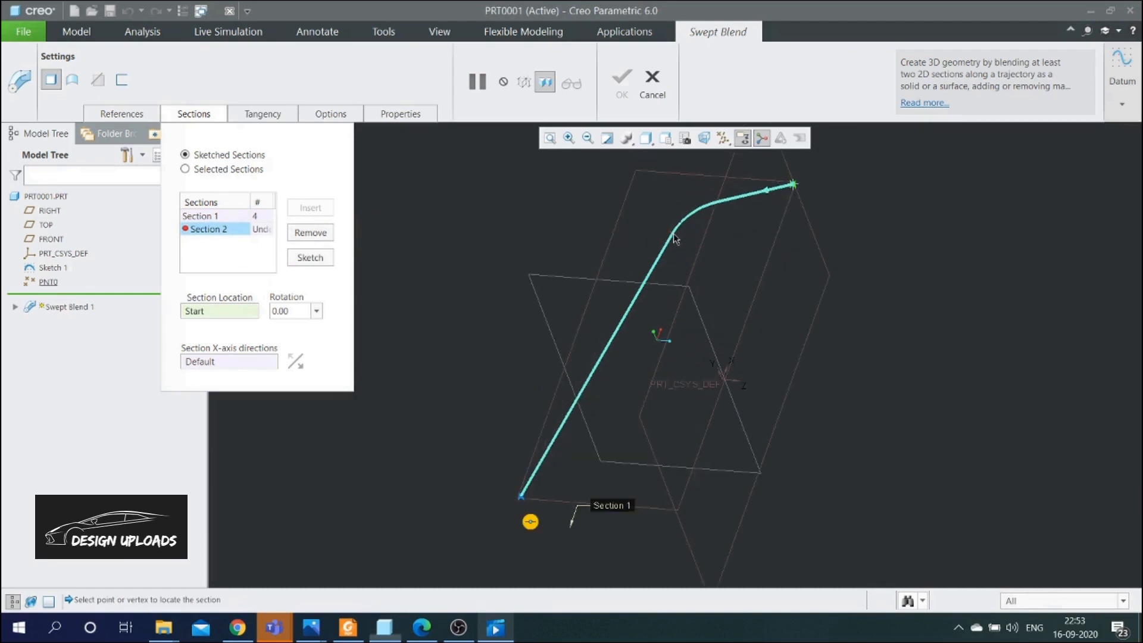
{"action": "left_click", "coordinate": [675, 240]}
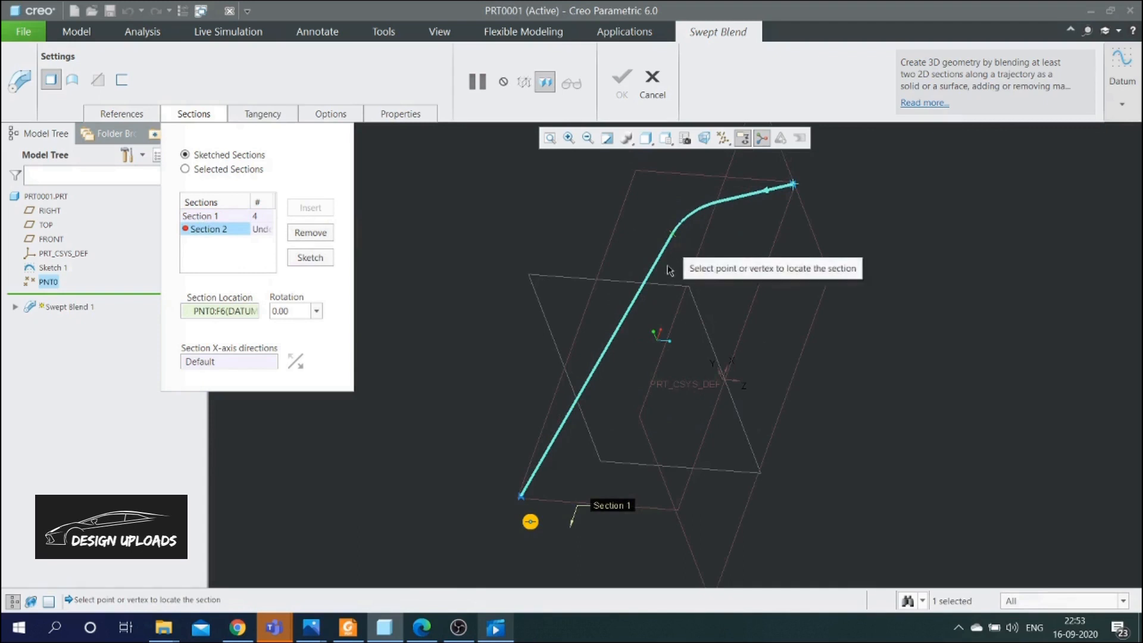
{"action": "left_click", "coordinate": [310, 258]}
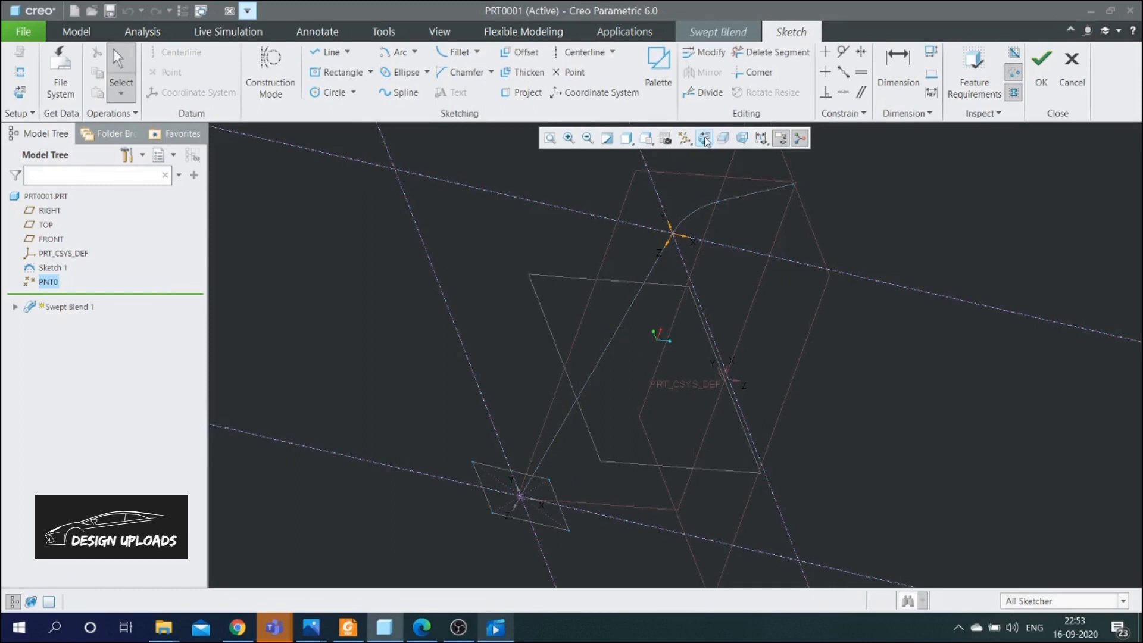
{"action": "left_click", "coordinate": [686, 139]}
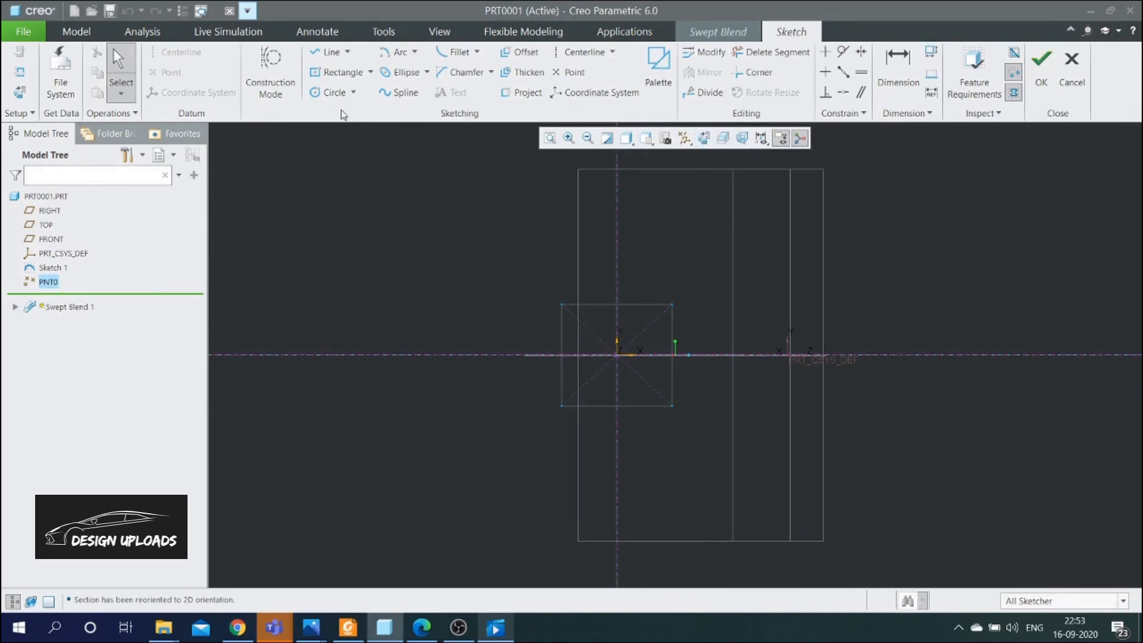
Sketch a center-and-point circle about 174 in diameter, centered on the section's reference intersection
{"action": "left_click", "coordinate": [353, 92]}
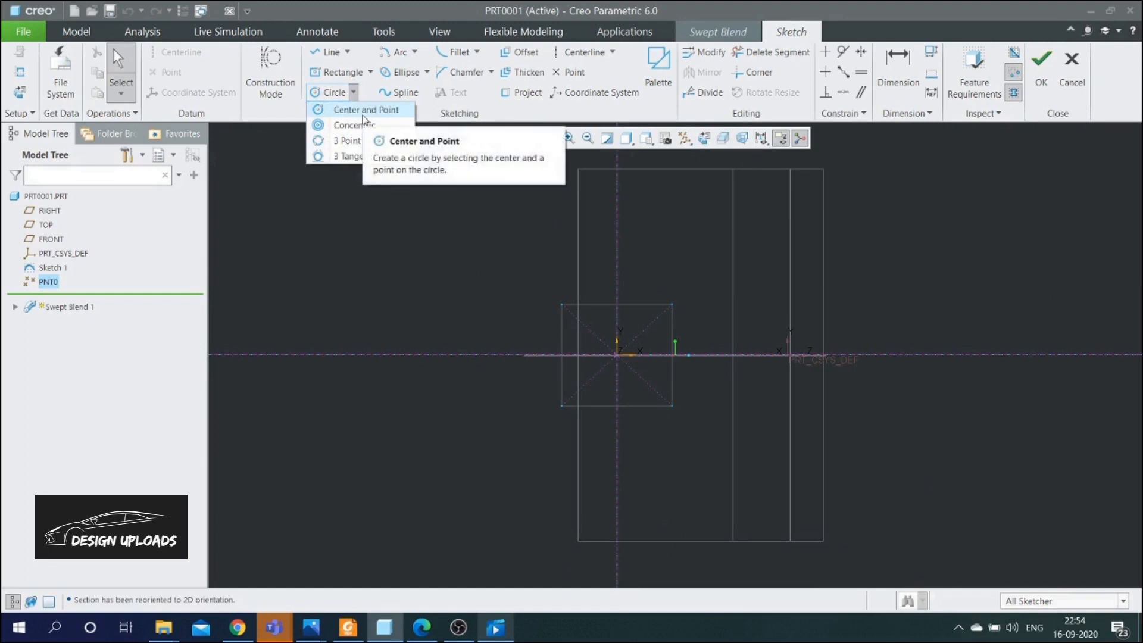
{"action": "left_click", "coordinate": [363, 115]}
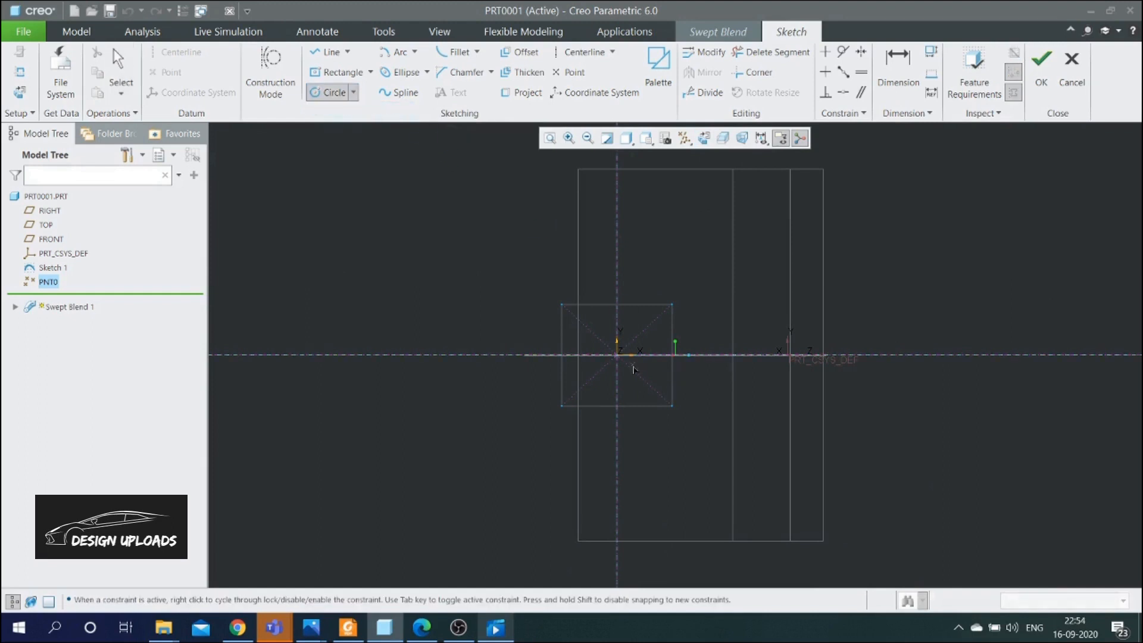
{"action": "left_click", "coordinate": [617, 356]}
{"action": "left_click", "coordinate": [690, 273]}
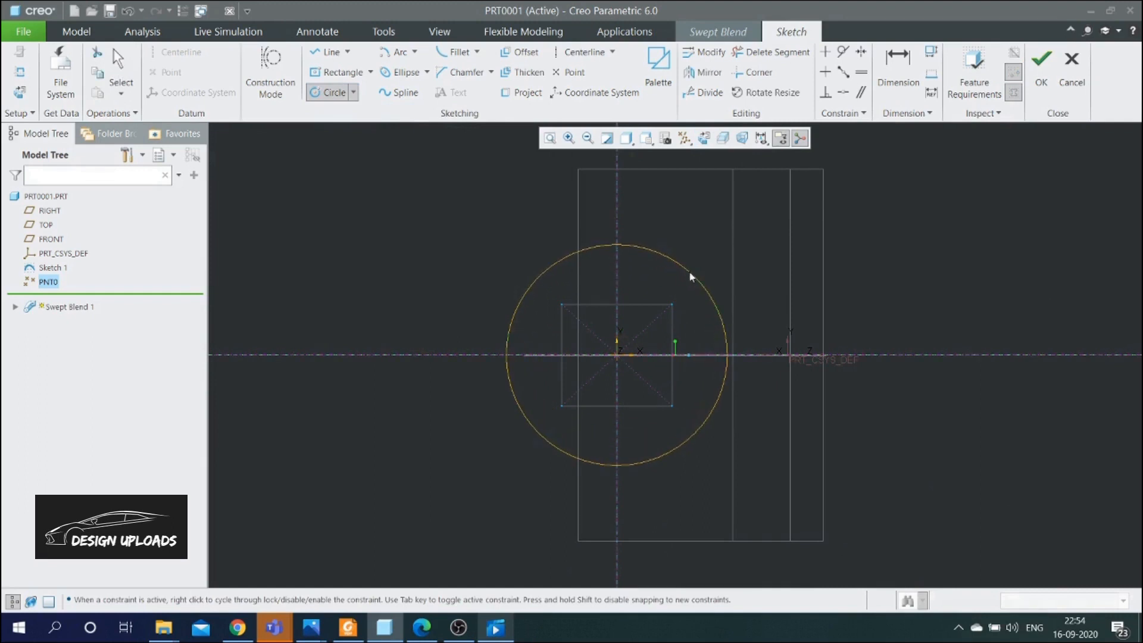
{"action": "middle_click", "coordinate": [707, 244]}
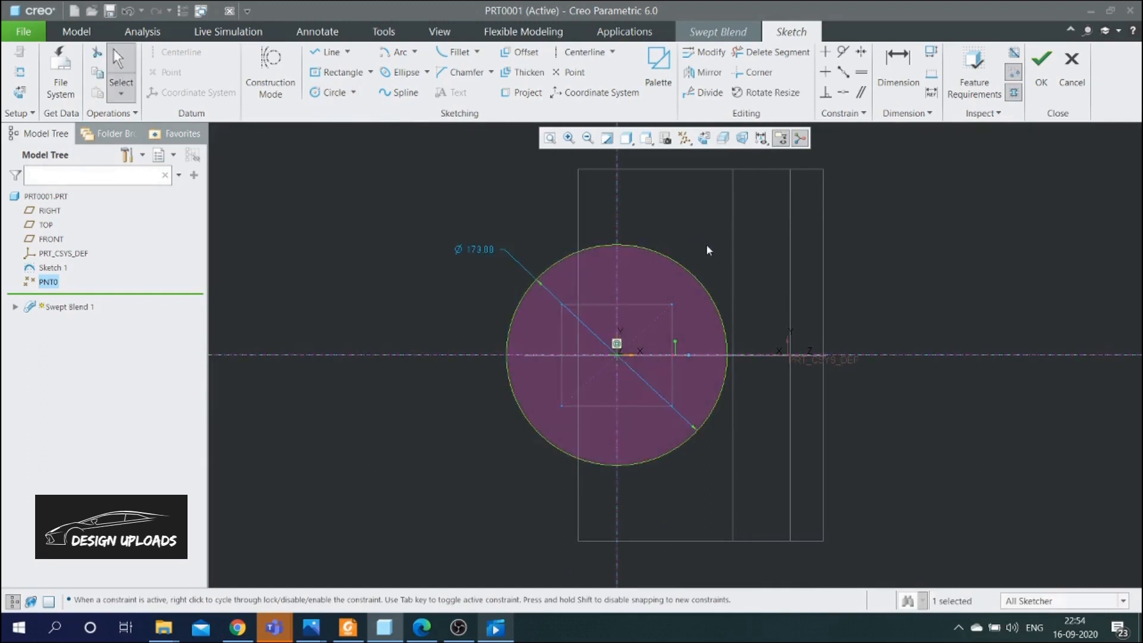
Open the circle's diameter dimension for editing and keep it at 173.88
{"action": "left_click", "coordinate": [486, 254]}
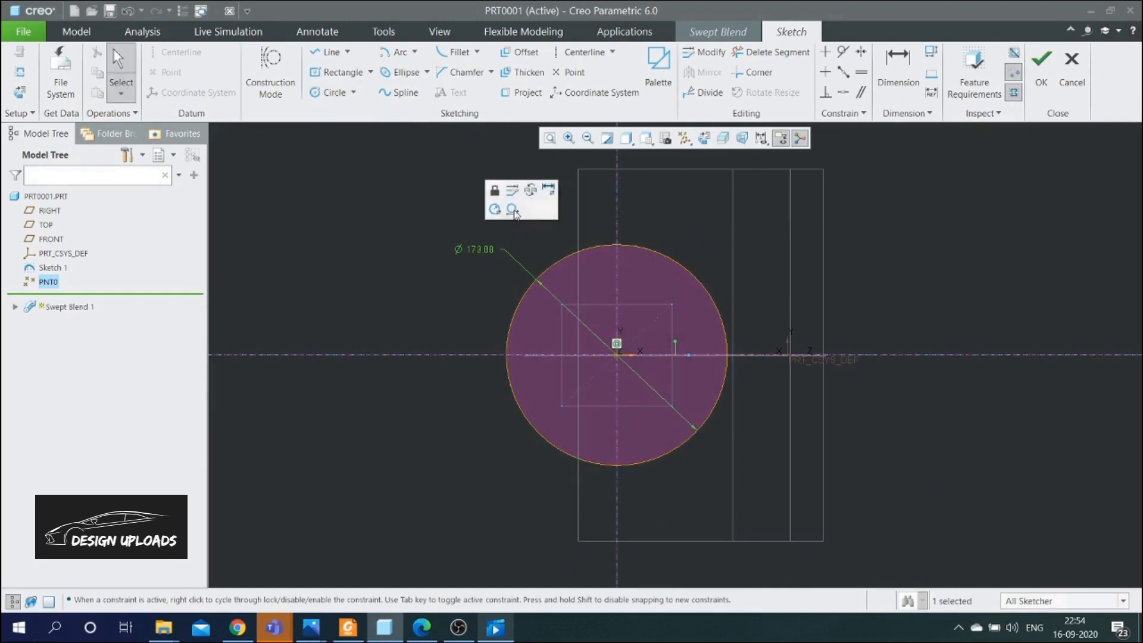
{"action": "double_click", "coordinate": [486, 253]}
{"action": "scroll", "coordinate": [487, 177], "scroll_direction": "up", "scroll_amount": 1}
{"action": "left_click", "coordinate": [487, 177]}
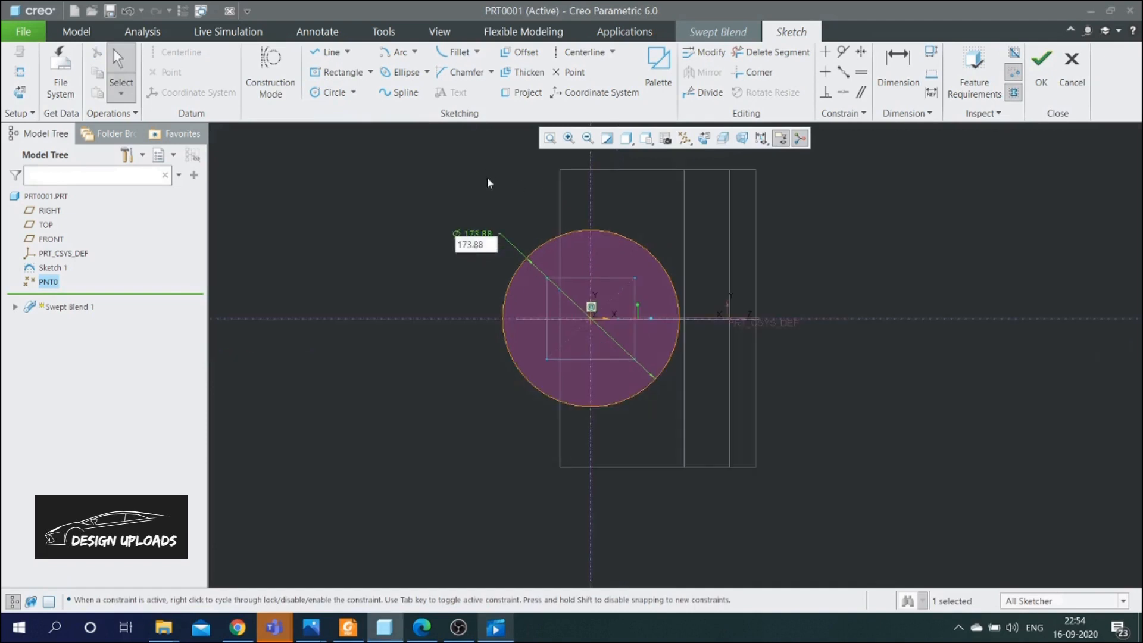
{"action": "scroll", "coordinate": [622, 312], "scroll_direction": "up", "scroll_amount": 2}
{"action": "scroll", "coordinate": [622, 312], "scroll_direction": "down", "scroll_amount": 3}
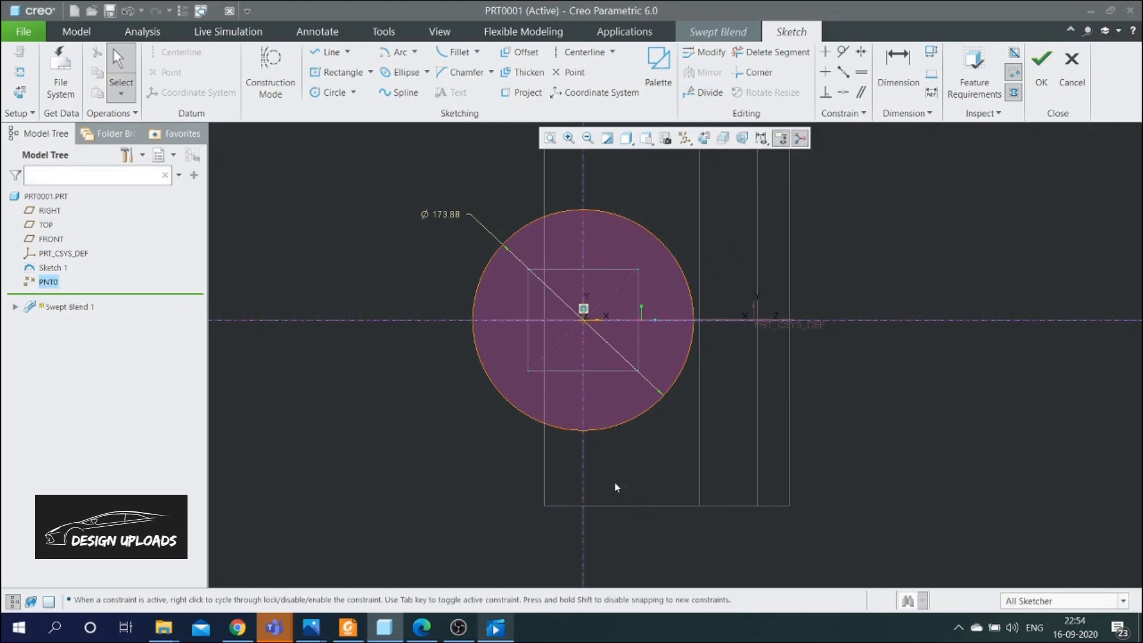
Divide the circle at three points in line with the rectangle's upper-left, lower-right and lower-left corners
{"action": "left_click", "coordinate": [703, 92]}
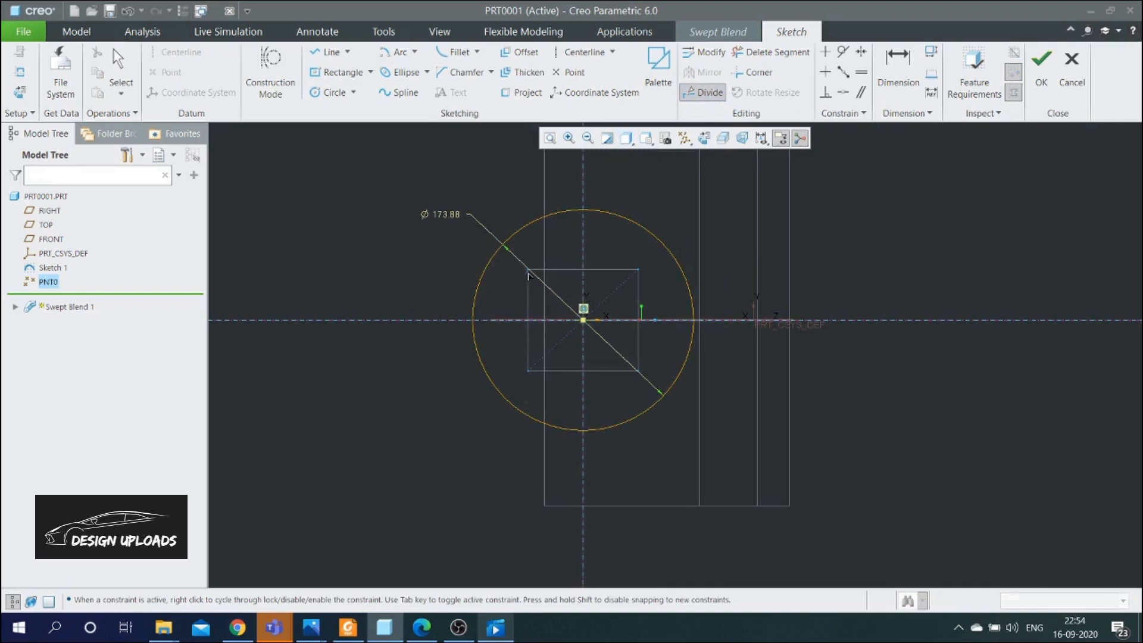
{"action": "left_click", "coordinate": [507, 244]}
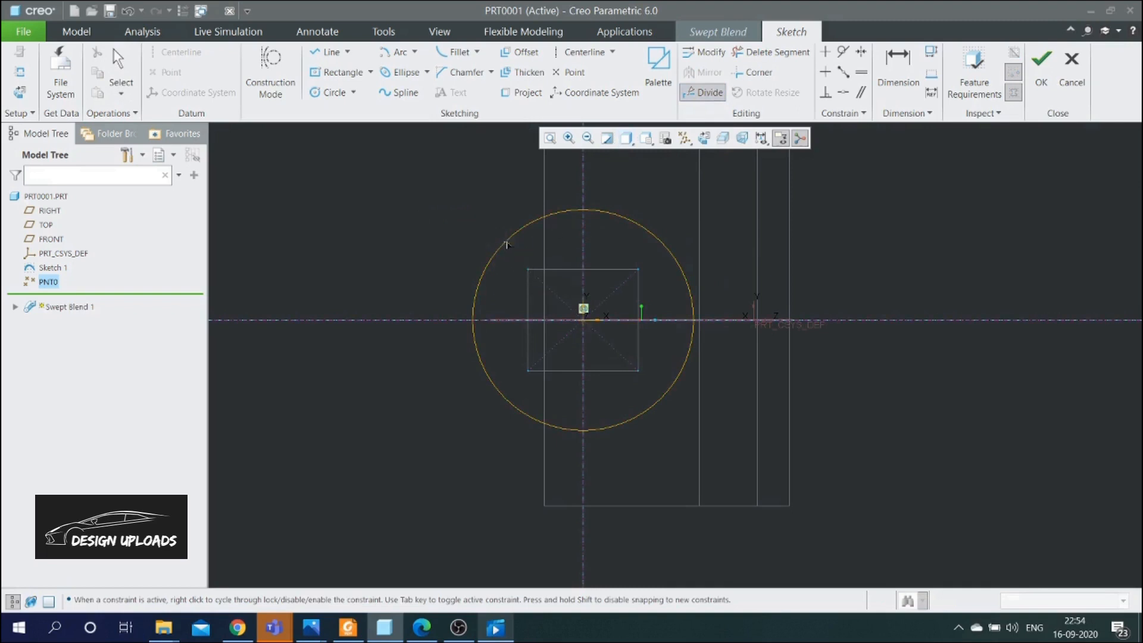
{"action": "middle_click", "coordinate": [661, 246]}
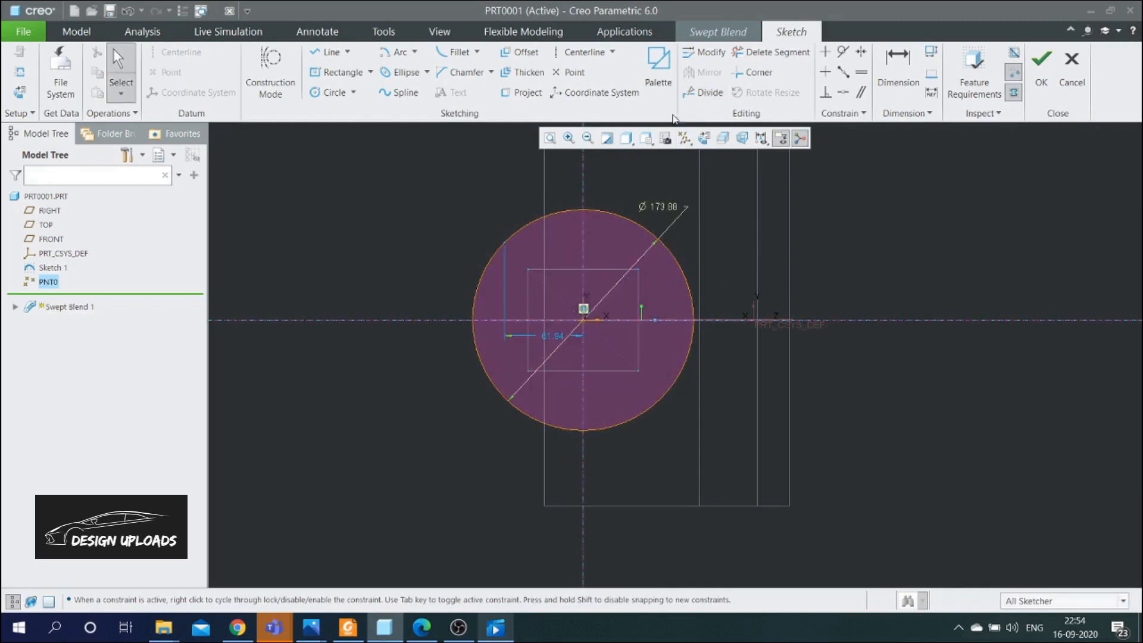
{"action": "left_click", "coordinate": [704, 93]}
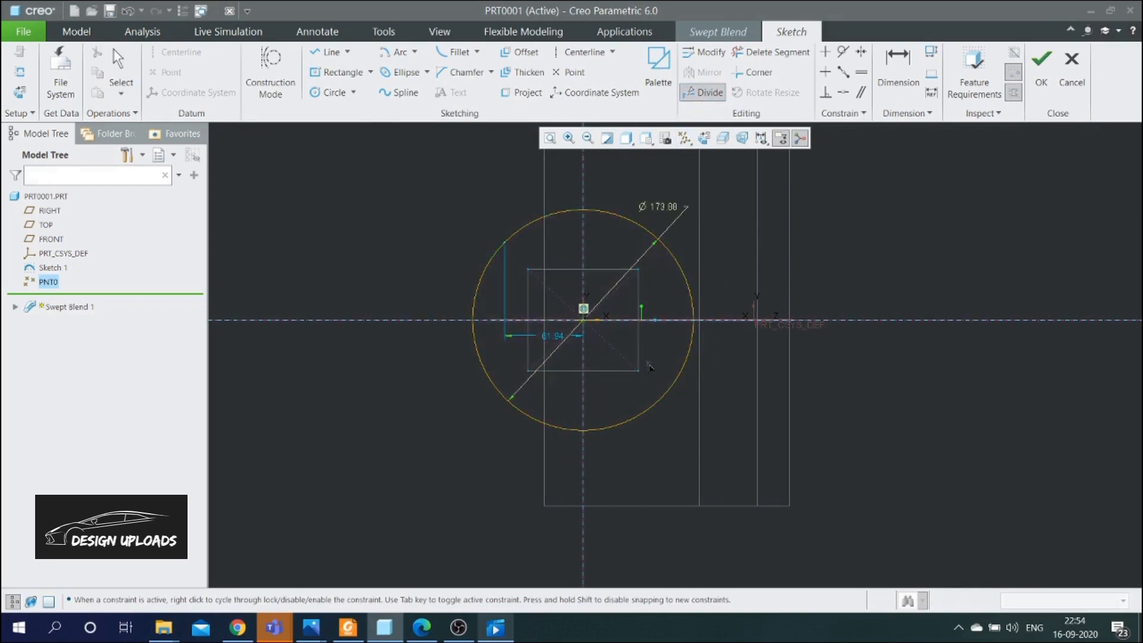
{"action": "left_click", "coordinate": [660, 403]}
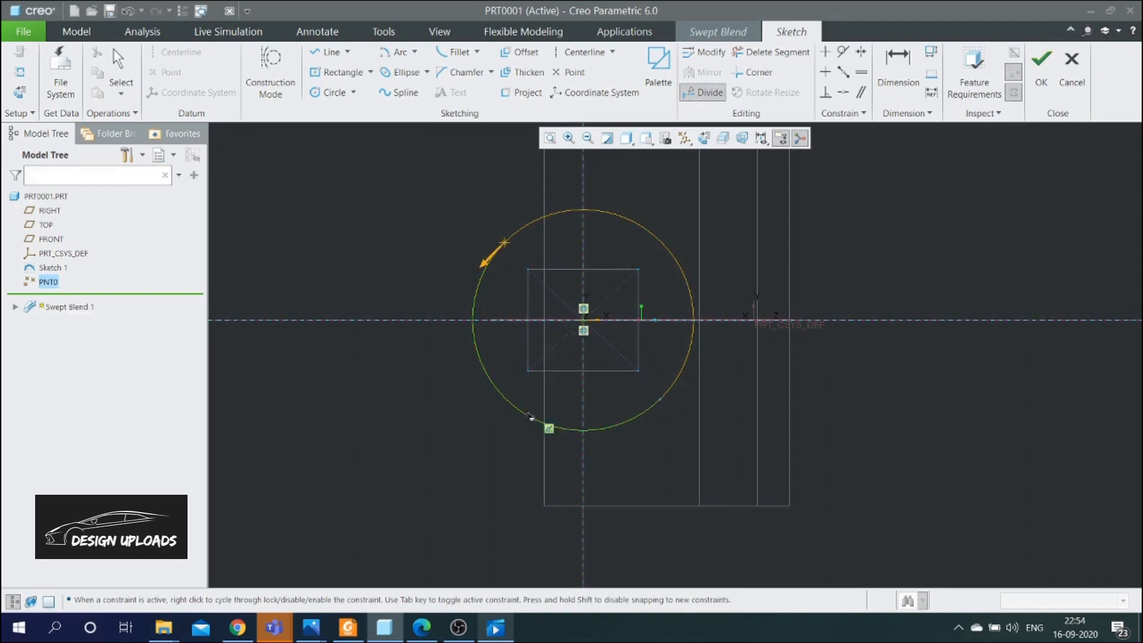
{"action": "left_click", "coordinate": [503, 395]}
{"action": "middle_click", "coordinate": [408, 381]}
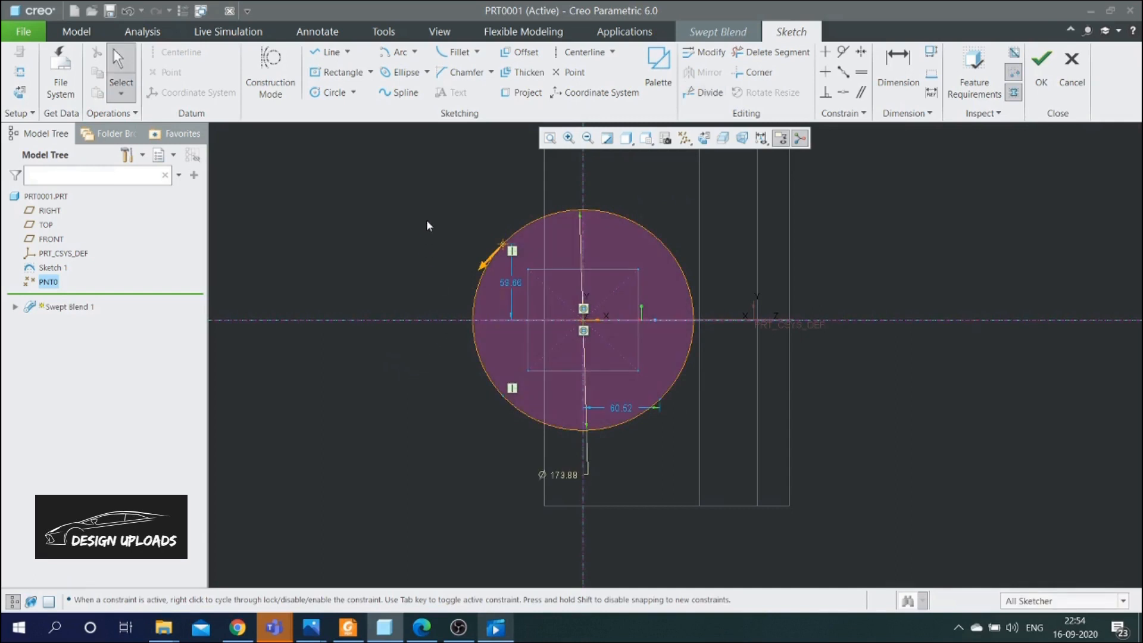
Examine the divided circle's left and upper arcs to check how the circle is segmented
{"action": "scroll", "coordinate": [452, 211], "scroll_direction": "up", "scroll_amount": 1}
{"action": "scroll", "coordinate": [464, 250], "scroll_direction": "down", "scroll_amount": 2}
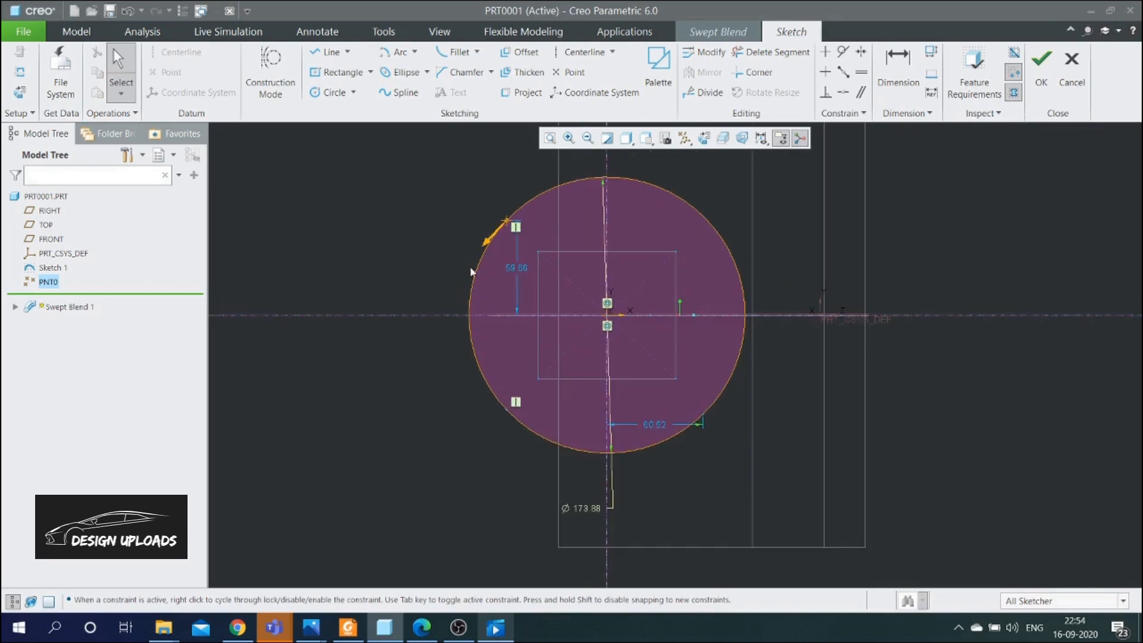
{"action": "left_click", "coordinate": [474, 277]}
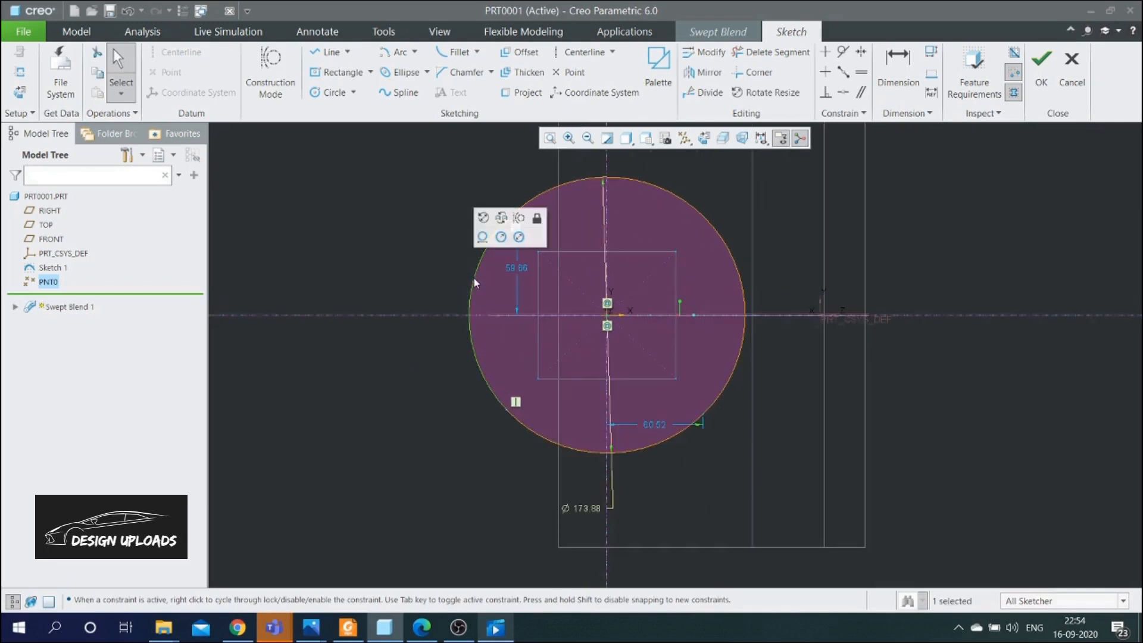
{"action": "scroll", "coordinate": [445, 359], "scroll_direction": "up", "scroll_amount": 1}
{"action": "scroll", "coordinate": [474, 275], "scroll_direction": "down", "scroll_amount": 1}
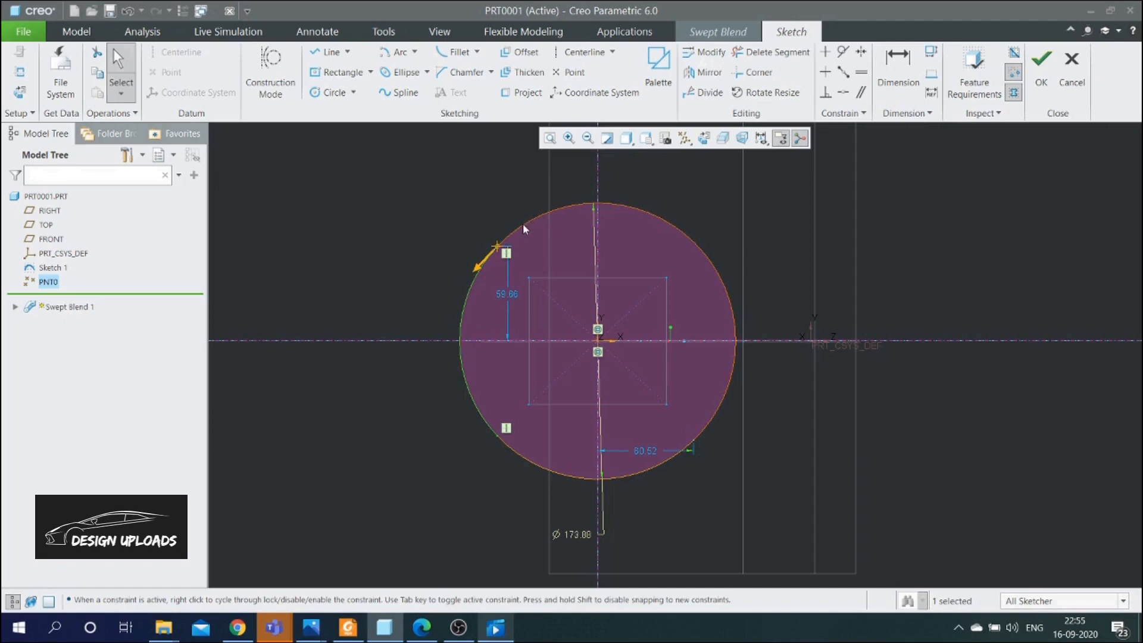
{"action": "left_click", "coordinate": [570, 212]}
{"action": "left_click", "coordinate": [766, 222]}
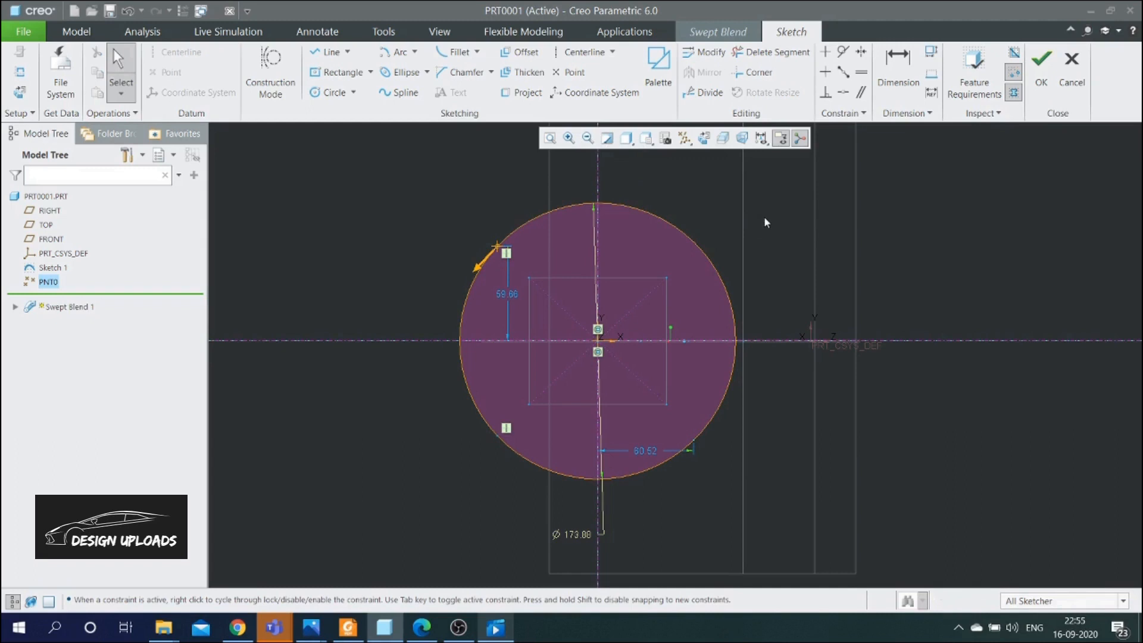
Divide the circle at a fourth, upper-right point, level with the upper-left division and vertically aligned with the lower-right one
{"action": "left_click", "coordinate": [706, 93]}
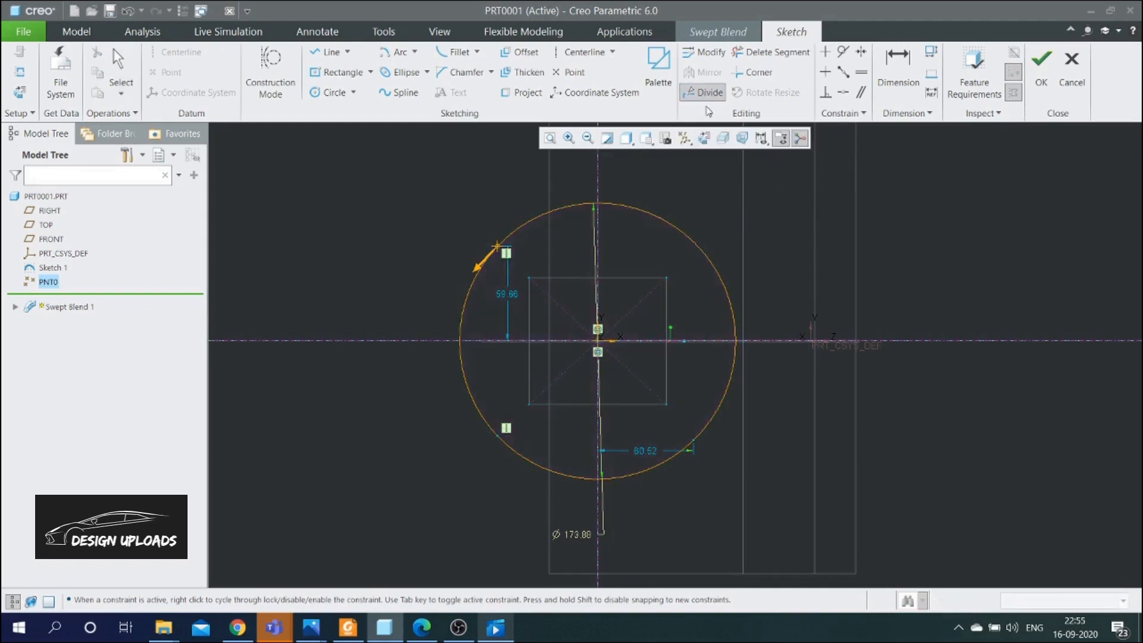
{"action": "left_click", "coordinate": [695, 245]}
{"action": "middle_click", "coordinate": [719, 232]}
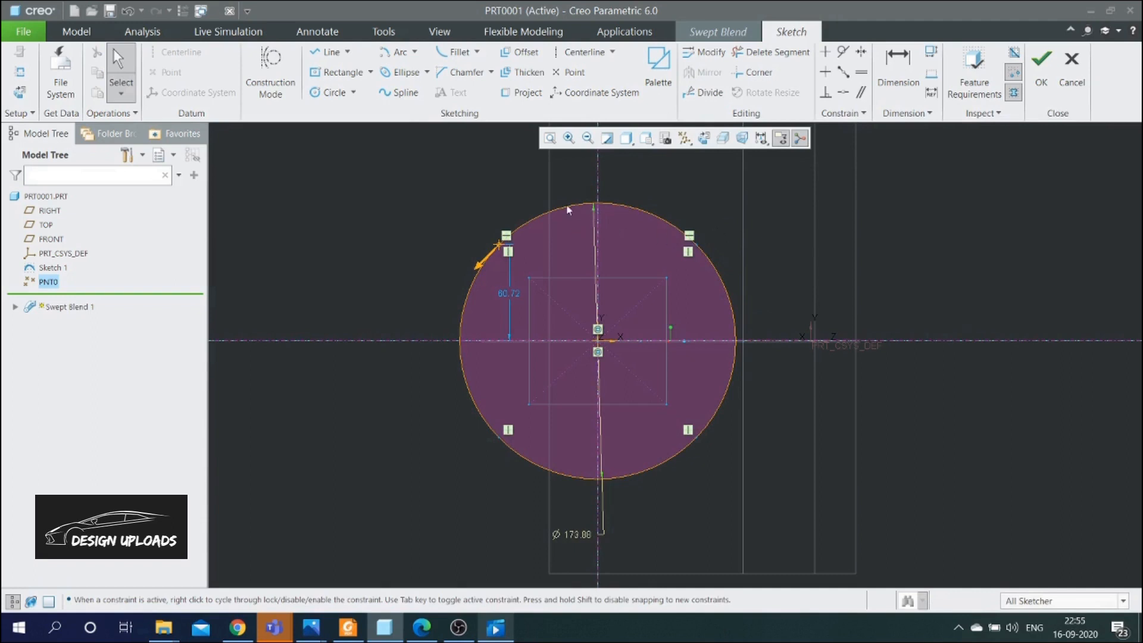
Examine the circle's individual arcs and select the whole section to check its segments against the rectangle's sides
{"action": "left_click", "coordinate": [464, 326]}
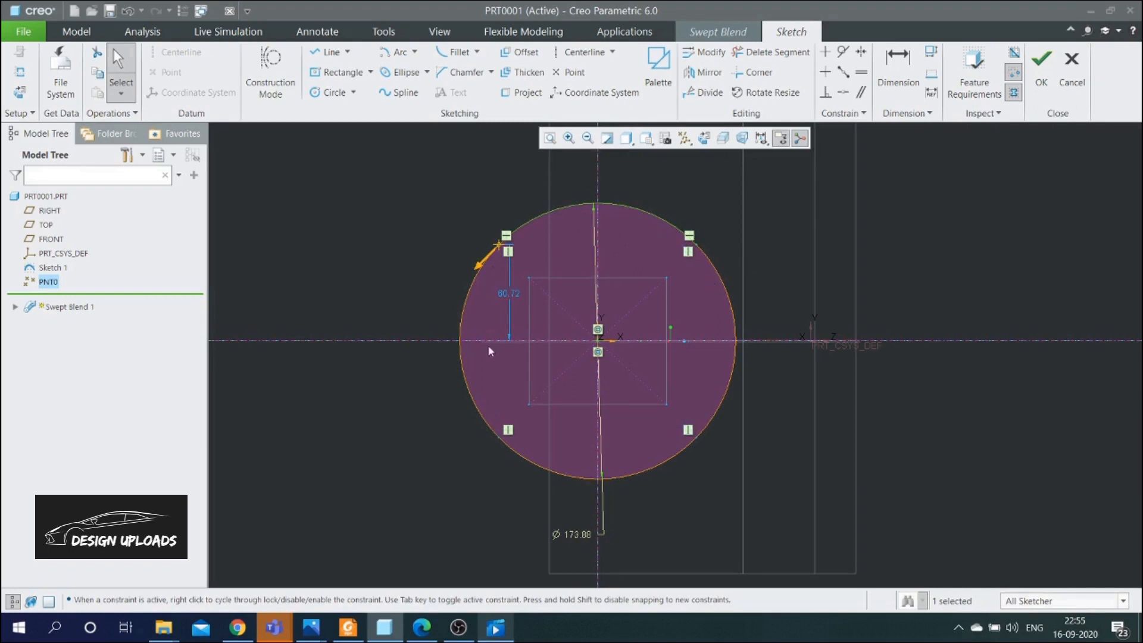
{"action": "left_click", "coordinate": [473, 405]}
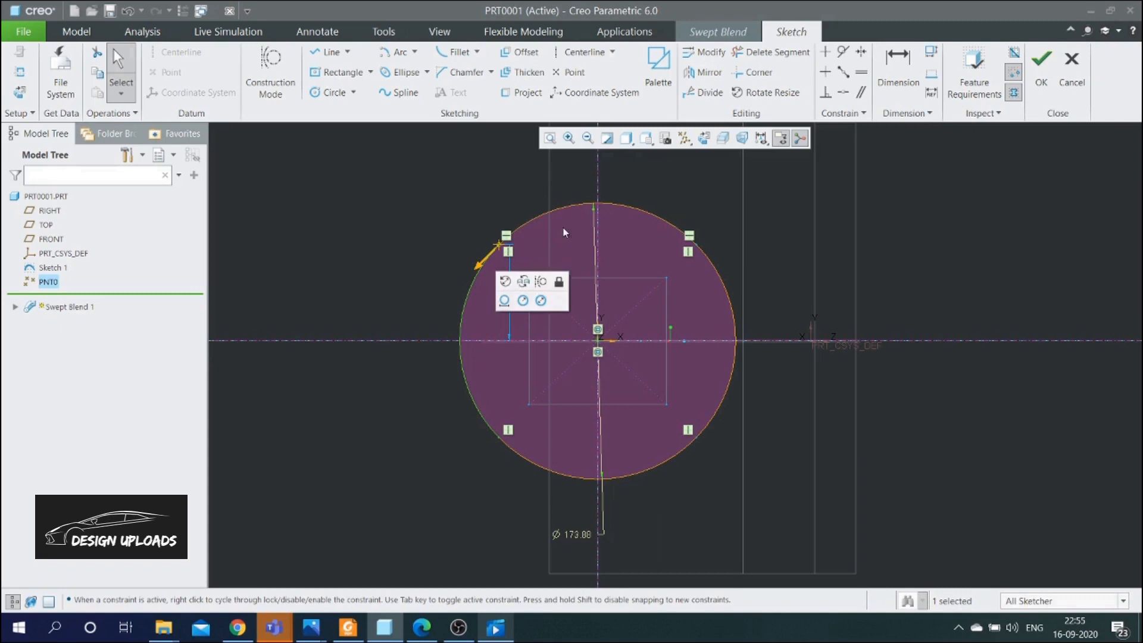
{"action": "left_click", "coordinate": [584, 209]}
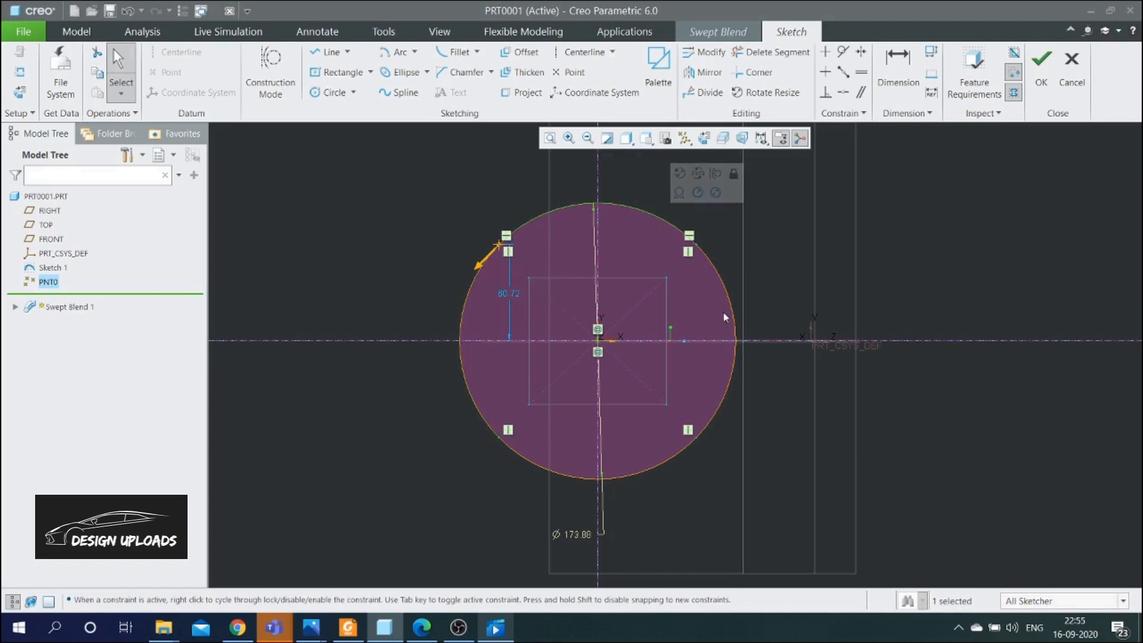
{"action": "left_click", "coordinate": [652, 470]}
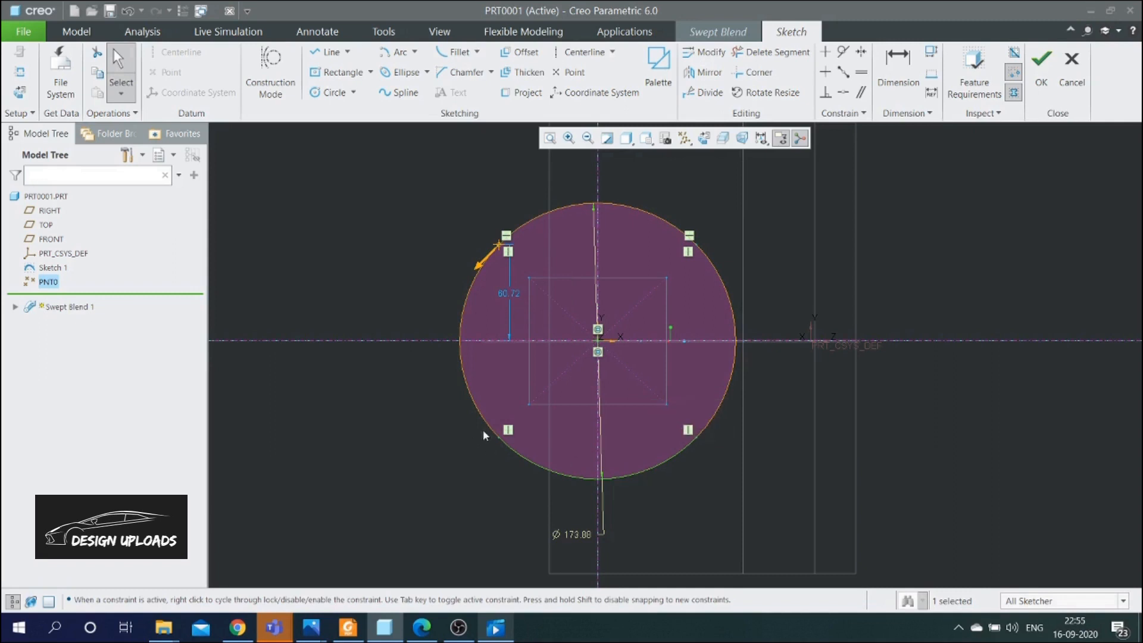
{"action": "mouse_move", "coordinate": [416, 173]}
{"action": "left_mouse_down"}
{"action": "mouse_move", "coordinate": [696, 509]}
{"action": "mouse_move", "coordinate": [745, 534]}
{"action": "left_mouse_up"}
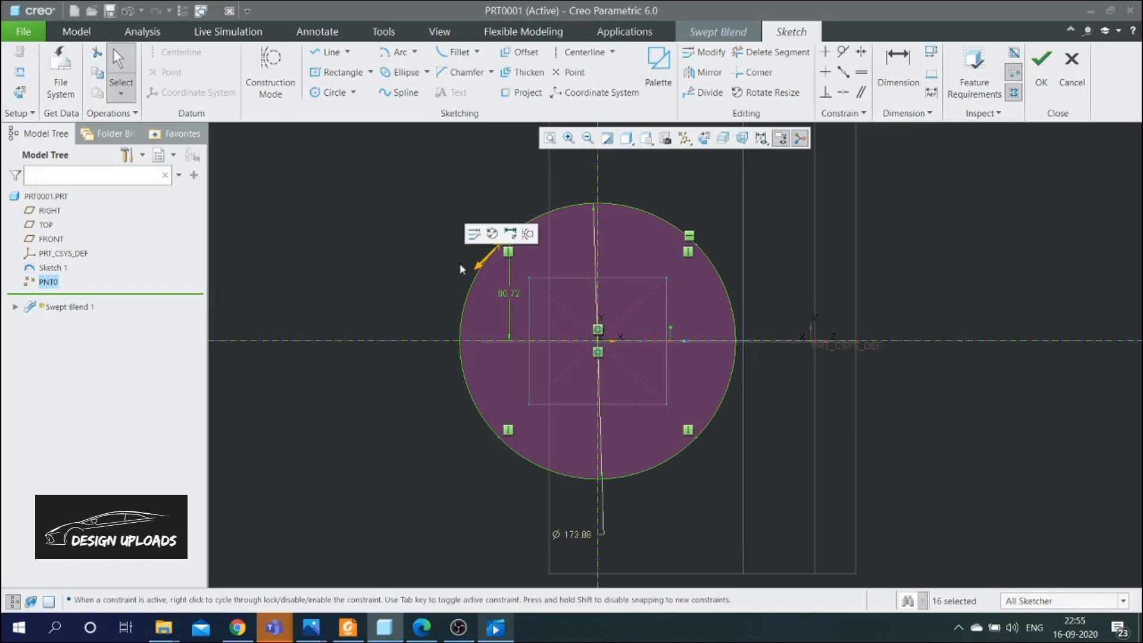
Make the circle section's selected dimensions strong and accept the Section 2 sketch
{"action": "right_click", "coordinate": [506, 292]}
{"action": "left_click", "coordinate": [550, 268]}
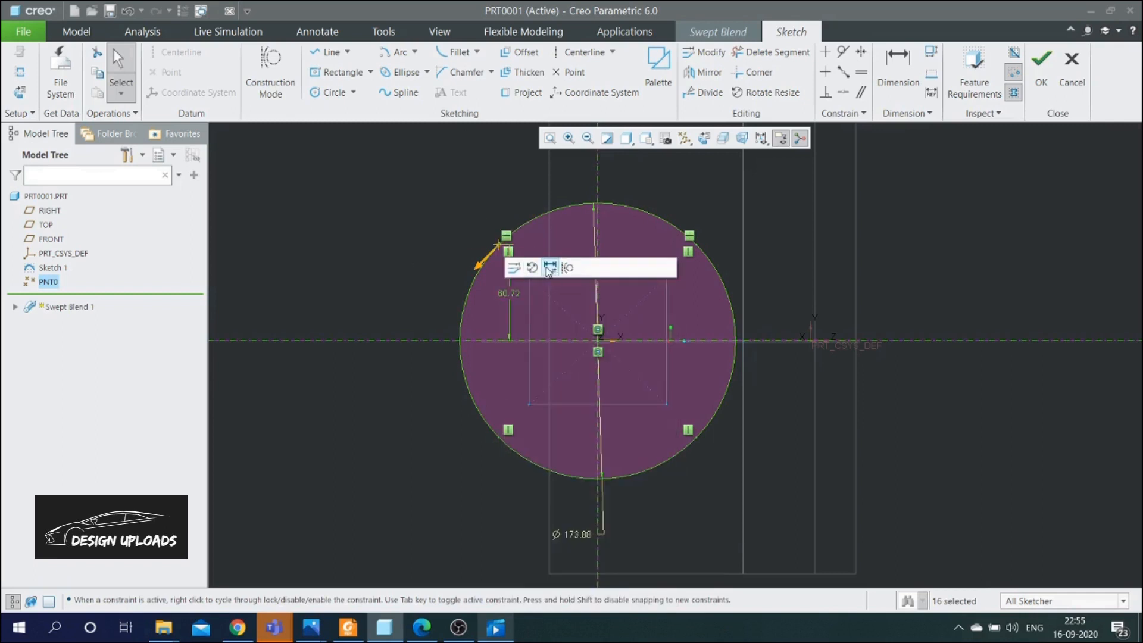
{"action": "left_click", "coordinate": [841, 251]}
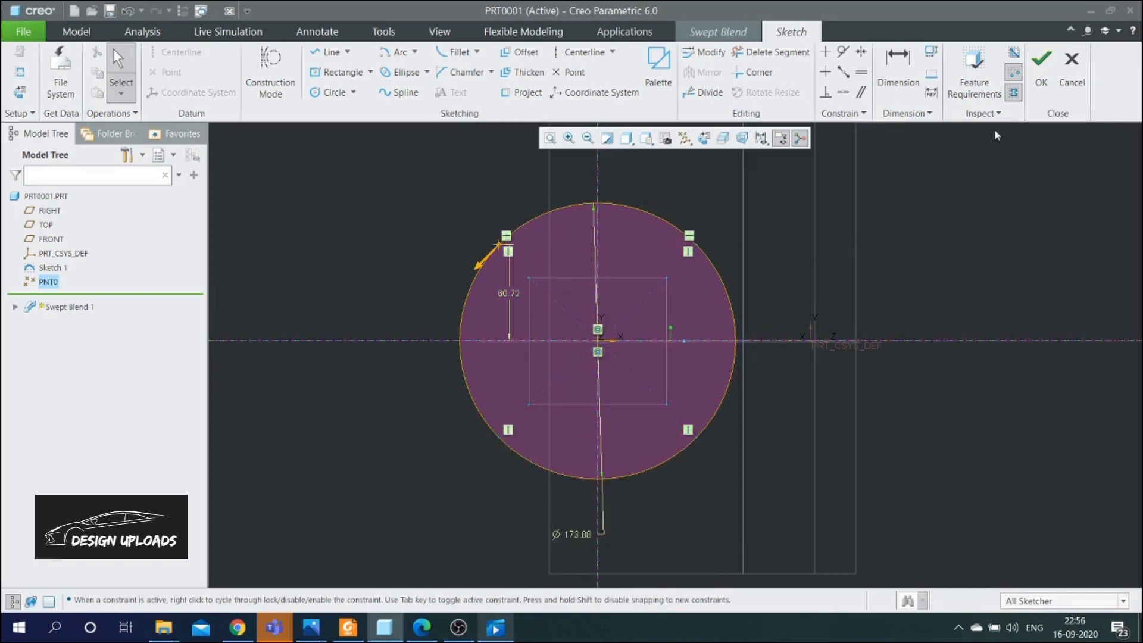
{"action": "left_click", "coordinate": [1054, 93]}
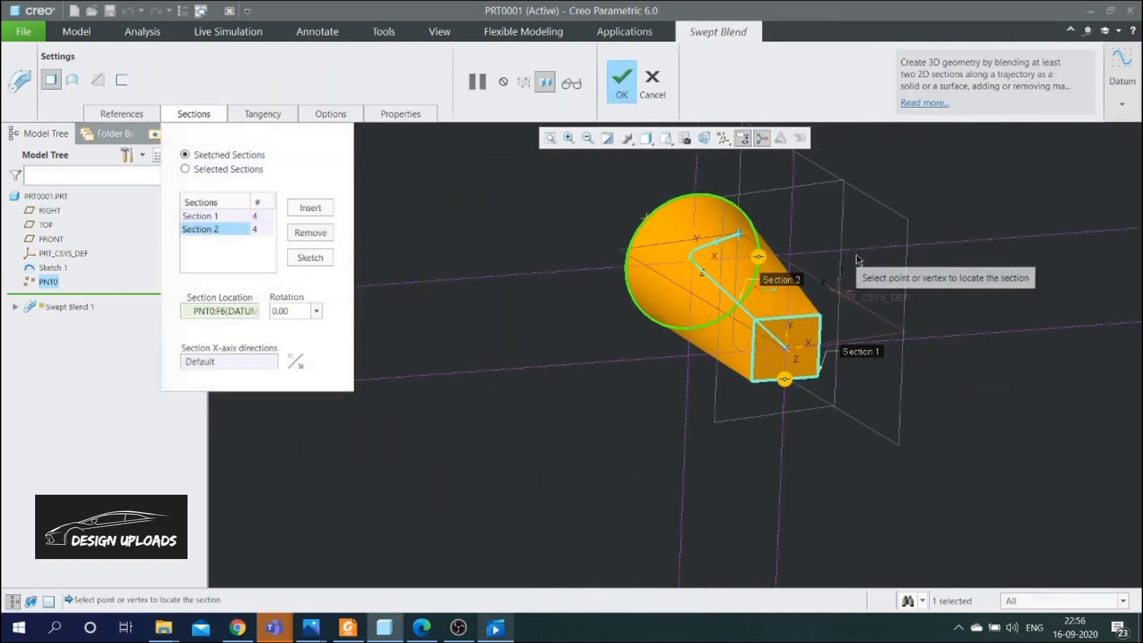
Edit the Section 1 sketch, set its start point at the rectangle's lower-left corner, and accept the sketch
{"action": "left_click", "coordinate": [229, 218]}
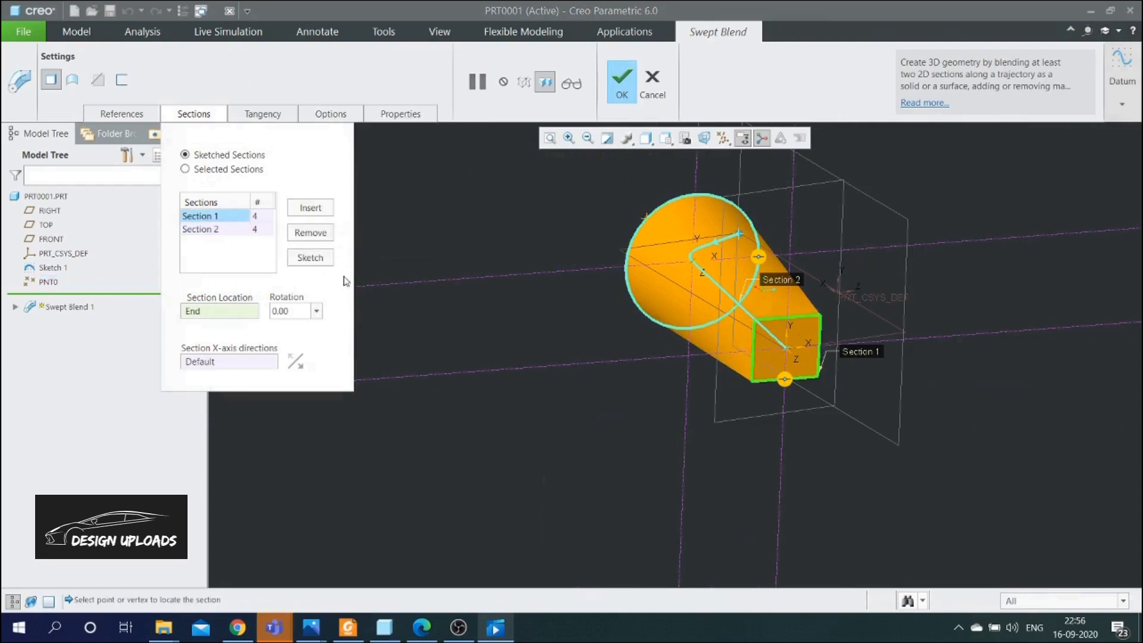
{"action": "left_click", "coordinate": [309, 257]}
{"action": "left_click", "coordinate": [686, 139]}
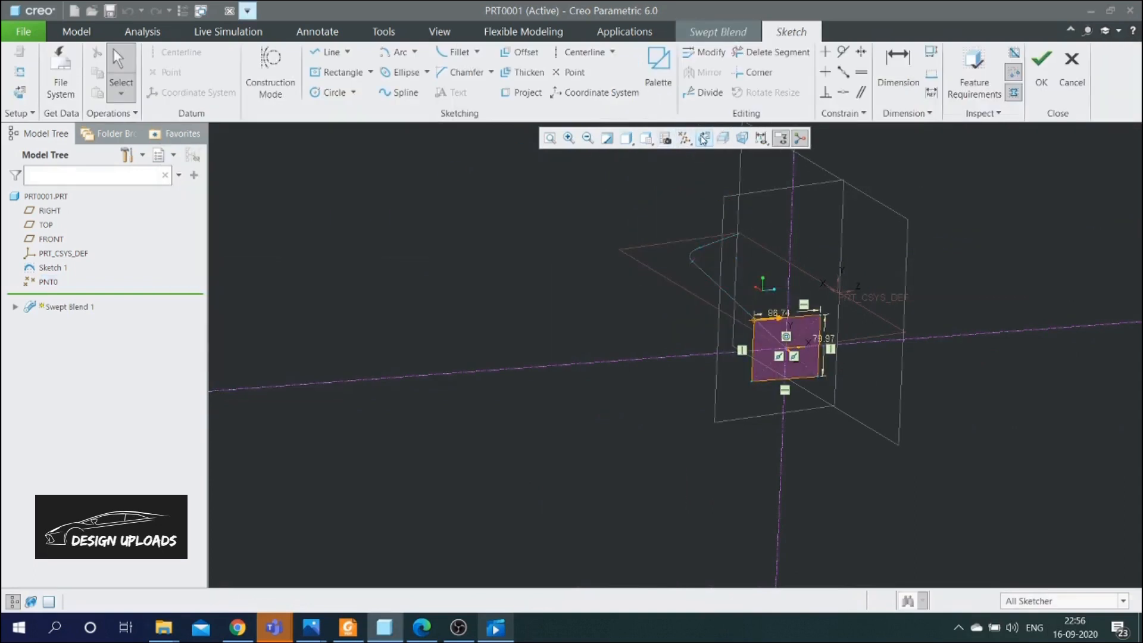
{"action": "right_click", "coordinate": [755, 377]}
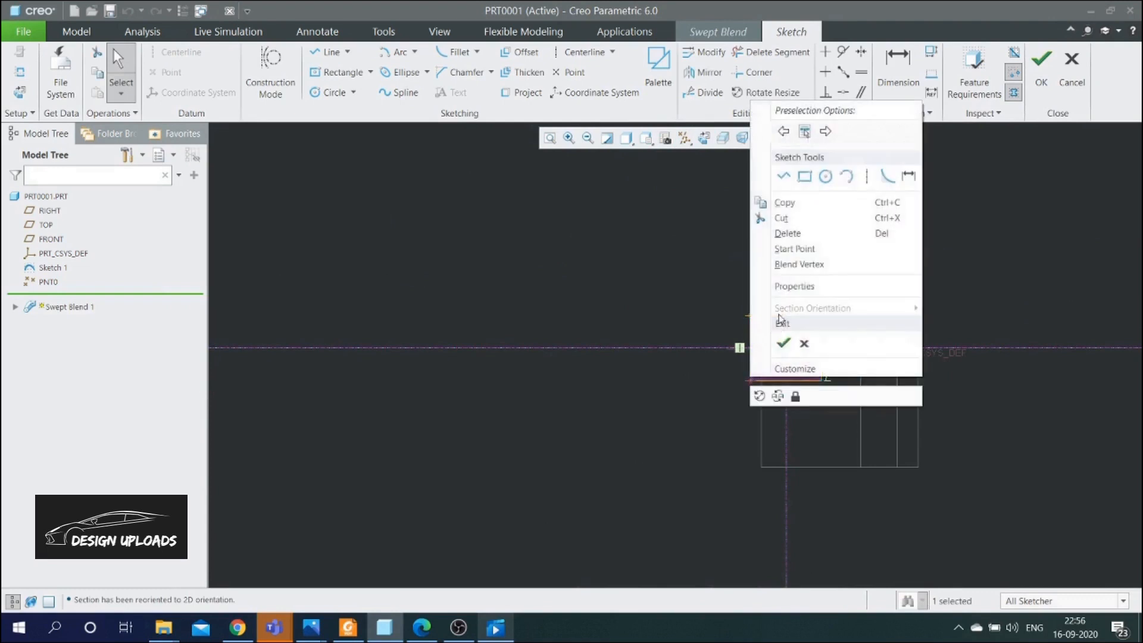
{"action": "left_click", "coordinate": [795, 249]}
{"action": "left_click", "coordinate": [1042, 84]}
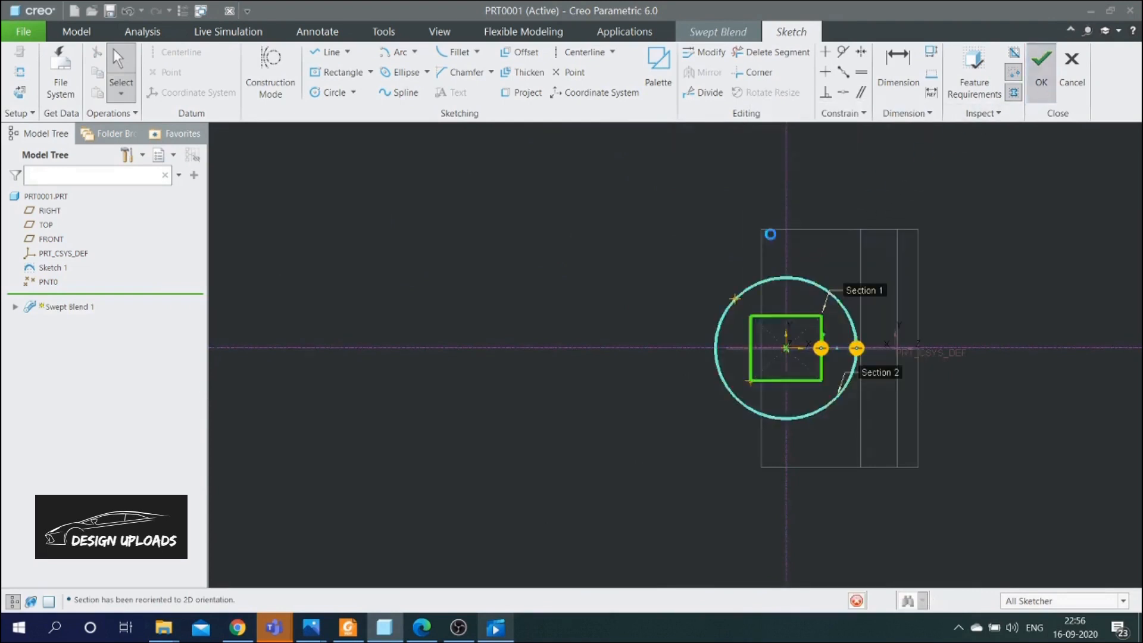
{"action": "scroll", "coordinate": [764, 319], "scroll_direction": "down", "scroll_amount": 3}
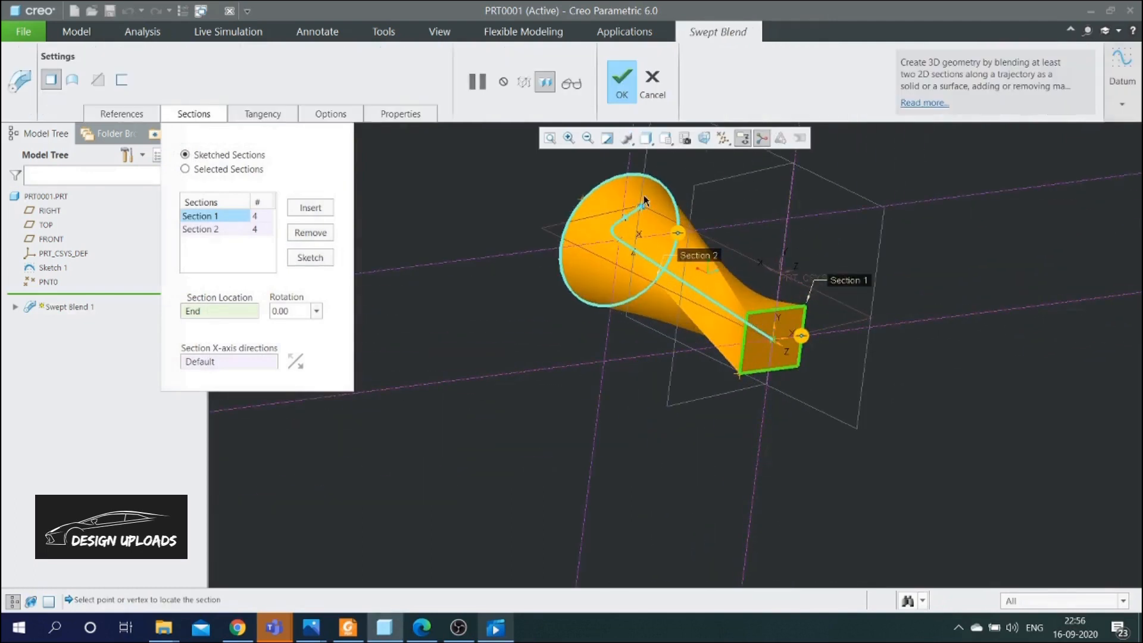
{"action": "scroll", "coordinate": [685, 279], "scroll_direction": "down", "scroll_amount": 1}
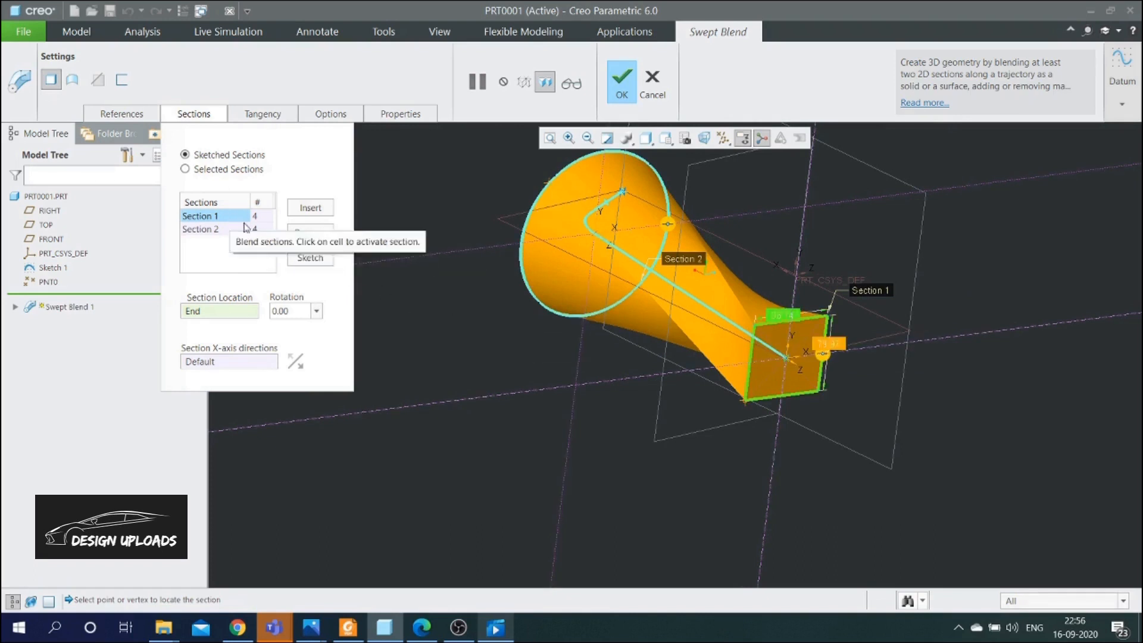
Reopen the Section 1 sketch facing the screen to examine the start point's corner and arrow direction
{"action": "left_click", "coordinate": [311, 258]}
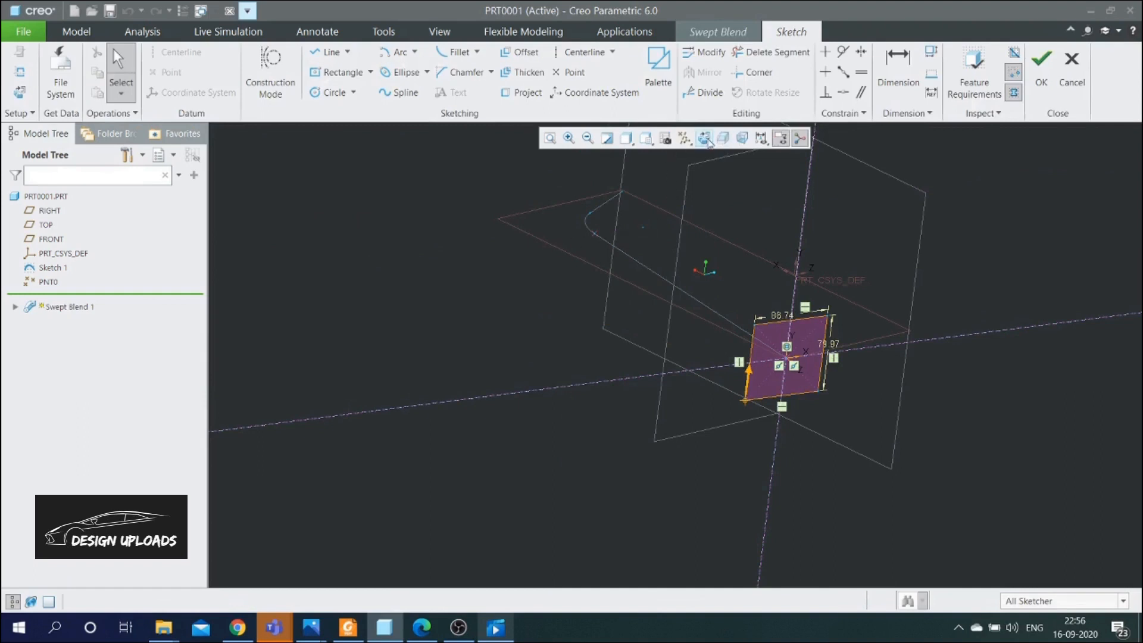
{"action": "left_click", "coordinate": [705, 139]}
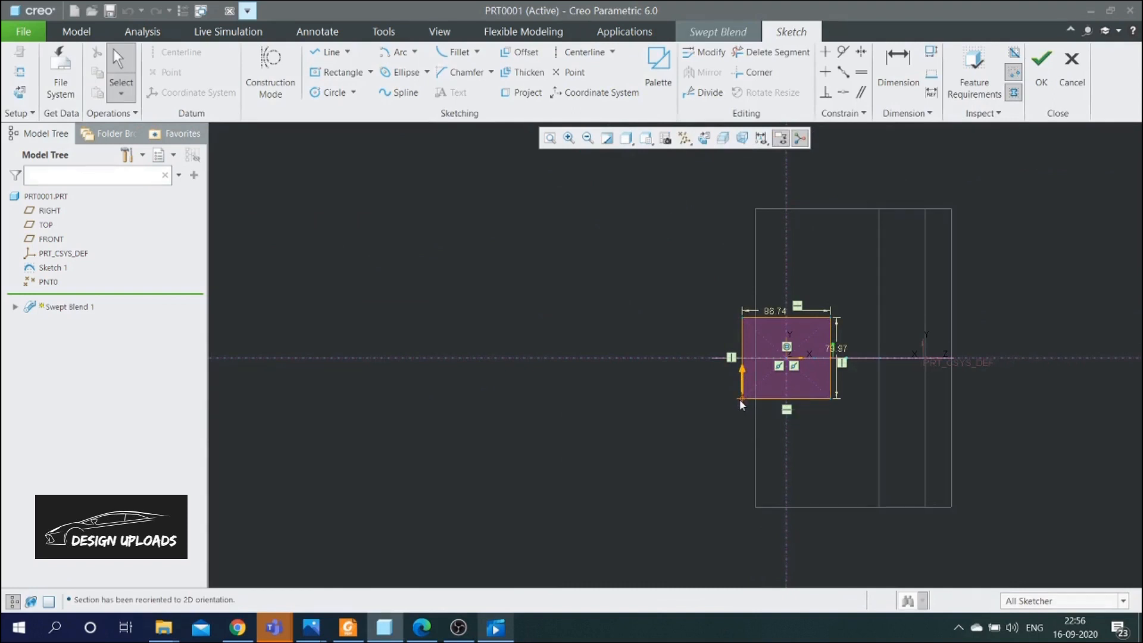
{"action": "left_click", "coordinate": [1044, 83]}
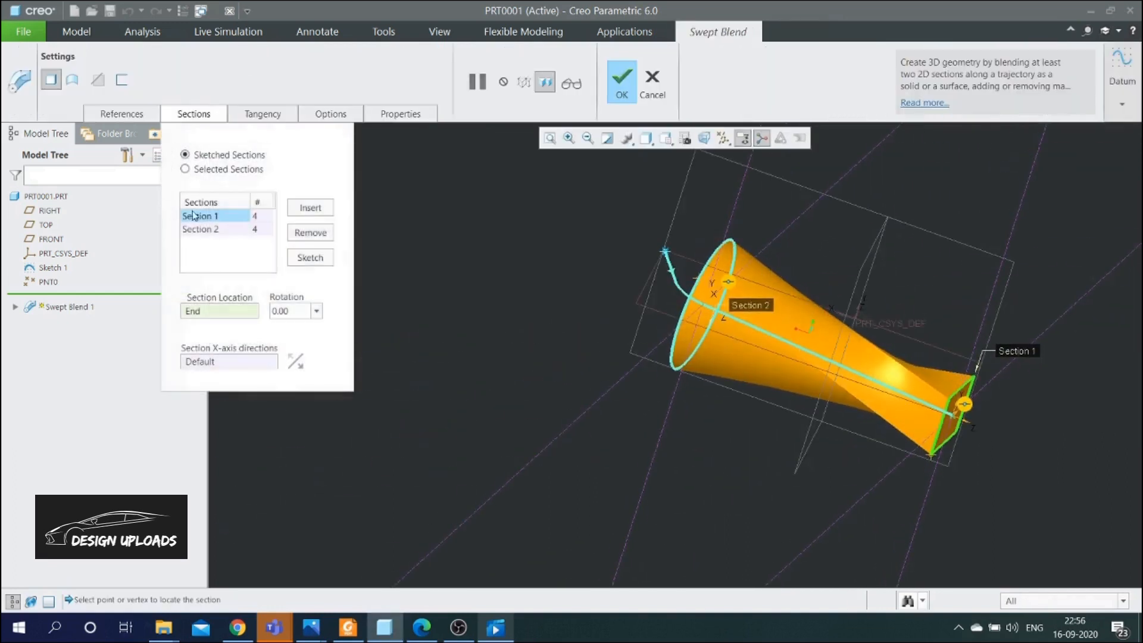
Open the Section 2 sketch in flat view and examine the circle's start point and arrow direction
{"action": "left_click", "coordinate": [201, 230]}
{"action": "left_click", "coordinate": [310, 259]}
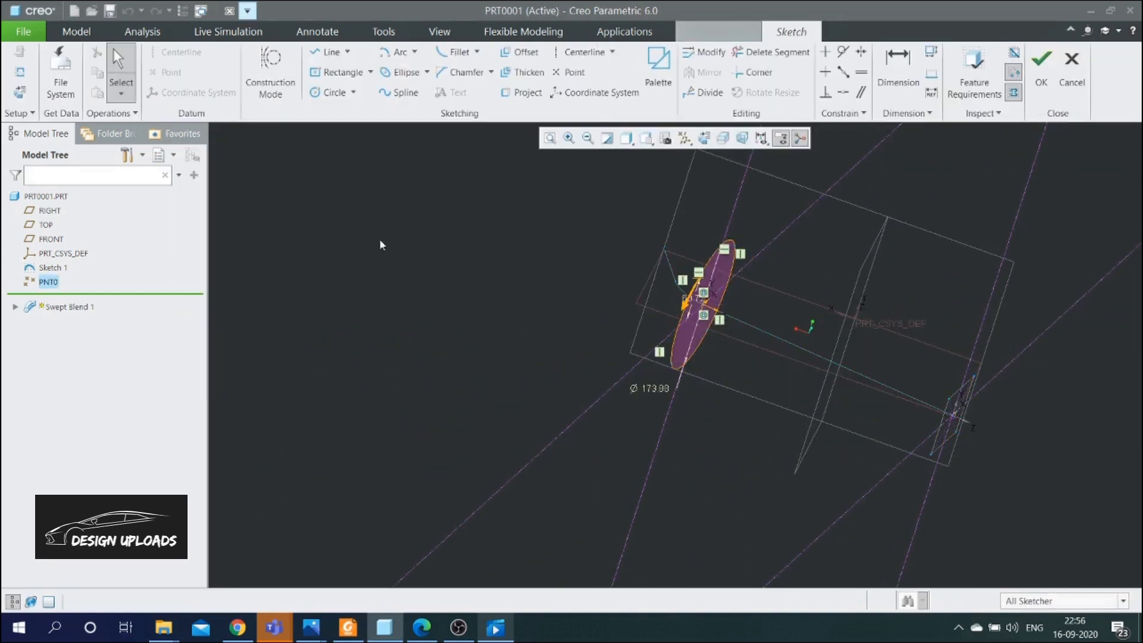
{"action": "left_click", "coordinate": [703, 139]}
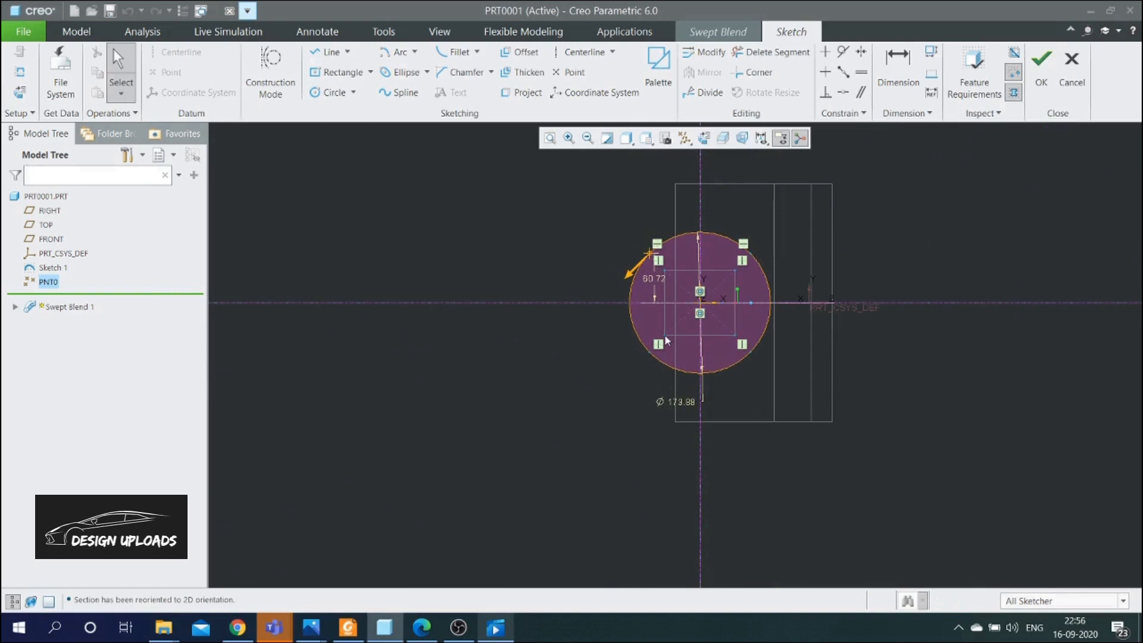
{"action": "scroll", "coordinate": [665, 334], "scroll_direction": "up", "scroll_amount": 3}
{"action": "scroll", "coordinate": [664, 342], "scroll_direction": "down", "scroll_amount": 3}
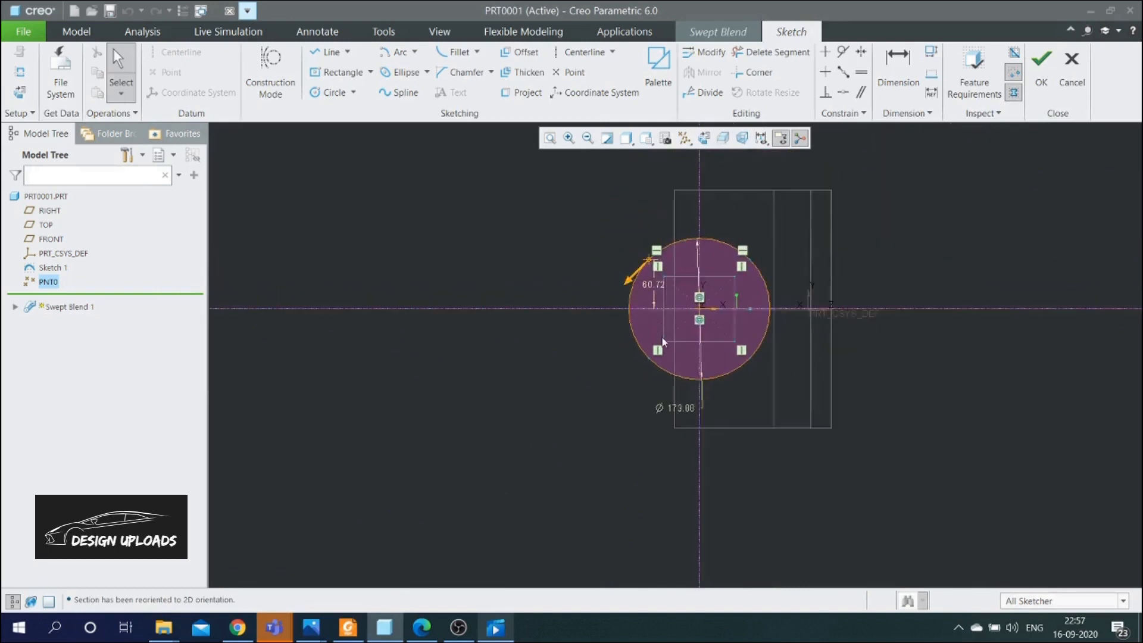
{"action": "scroll", "coordinate": [652, 264], "scroll_direction": "up", "scroll_amount": 2}
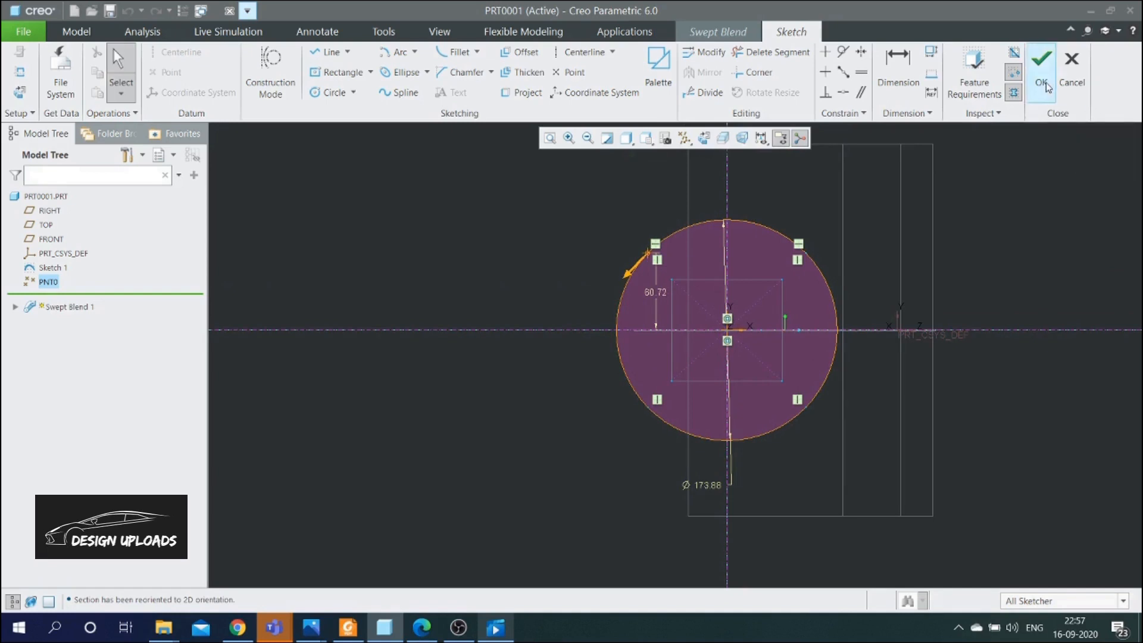
{"action": "left_click", "coordinate": [1042, 62]}
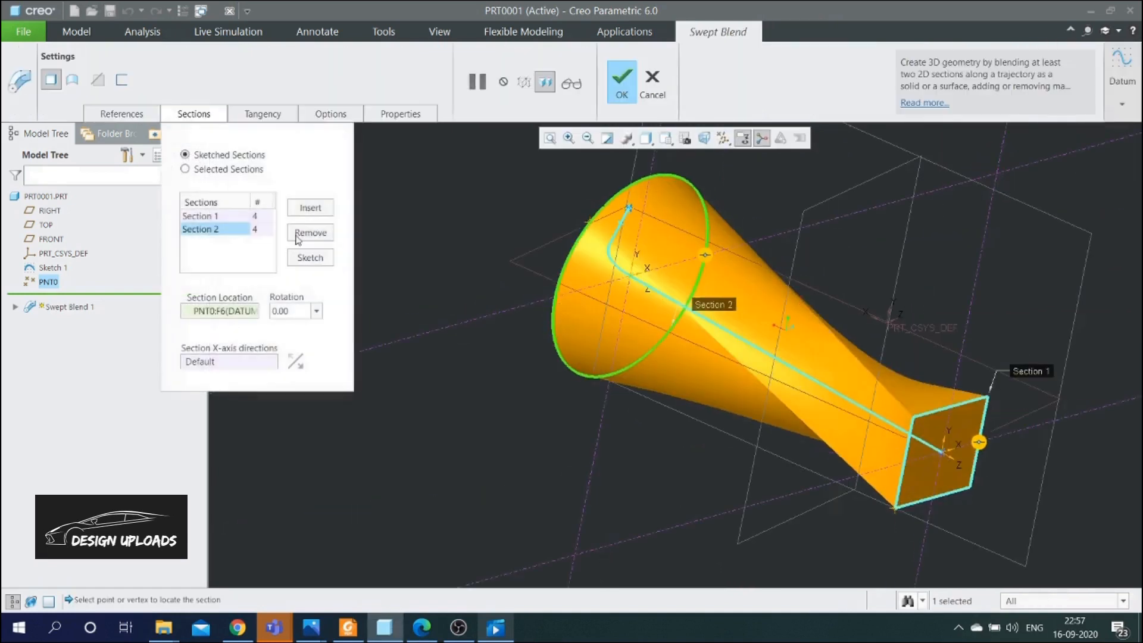
Open the Section 1 sketch again to compare the rectangle's start point with the one on the circle
{"action": "left_click", "coordinate": [237, 216]}
{"action": "left_click", "coordinate": [322, 260]}
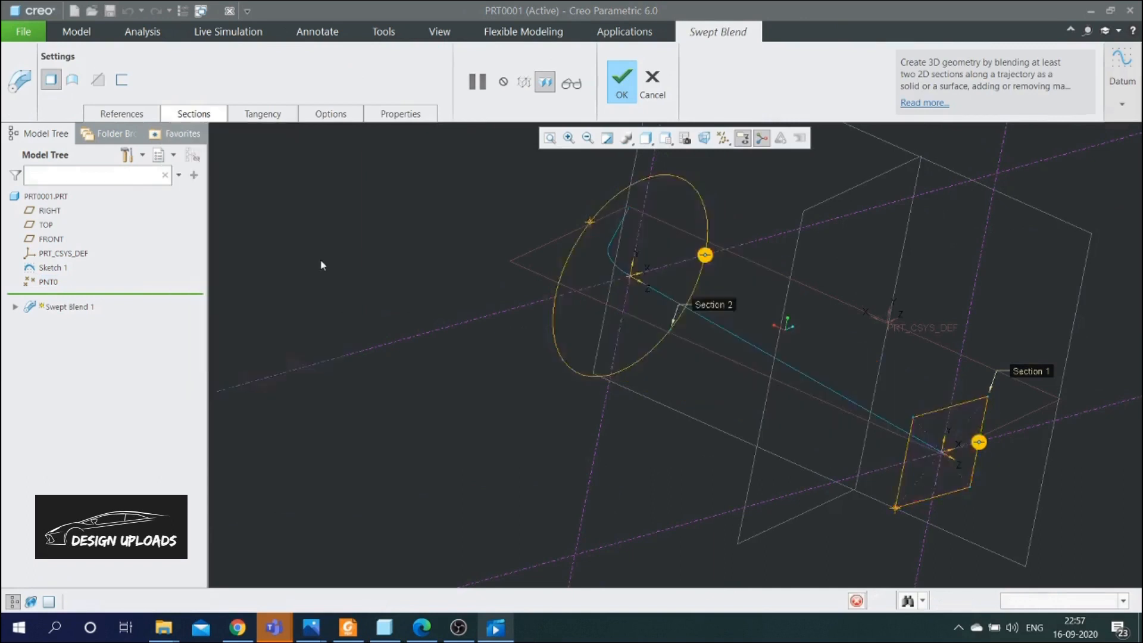
{"action": "left_click", "coordinate": [704, 139]}
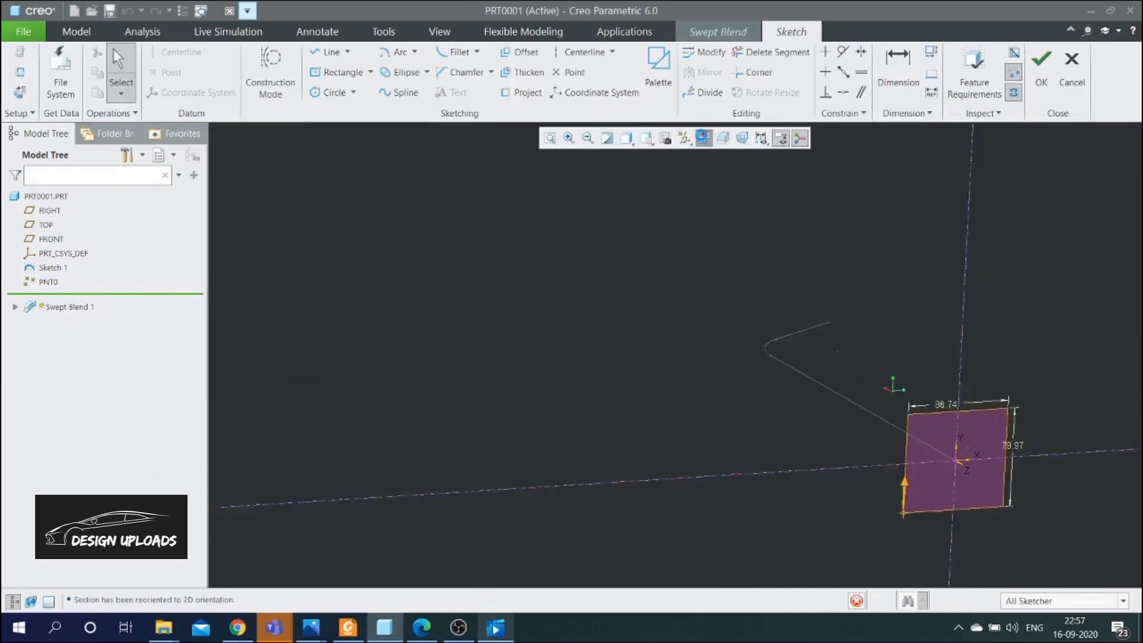
{"action": "scroll", "coordinate": [697, 273], "scroll_direction": "up", "scroll_amount": 3}
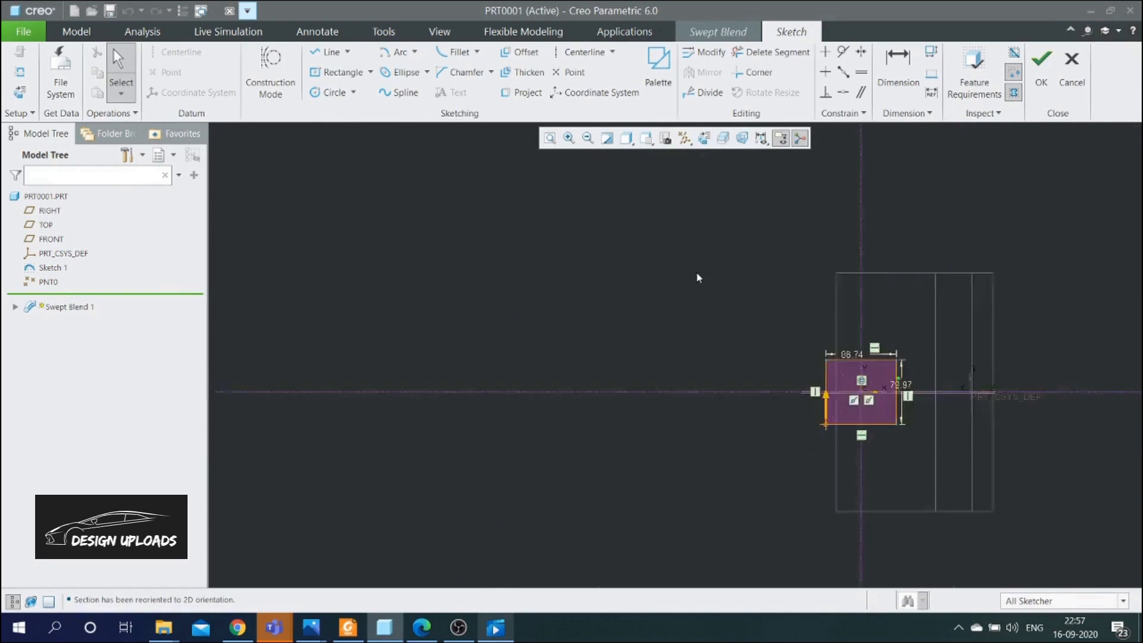
{"action": "scroll", "coordinate": [785, 338], "scroll_direction": "down", "scroll_amount": 3}
{"action": "scroll", "coordinate": [673, 304], "scroll_direction": "up", "scroll_amount": 1}
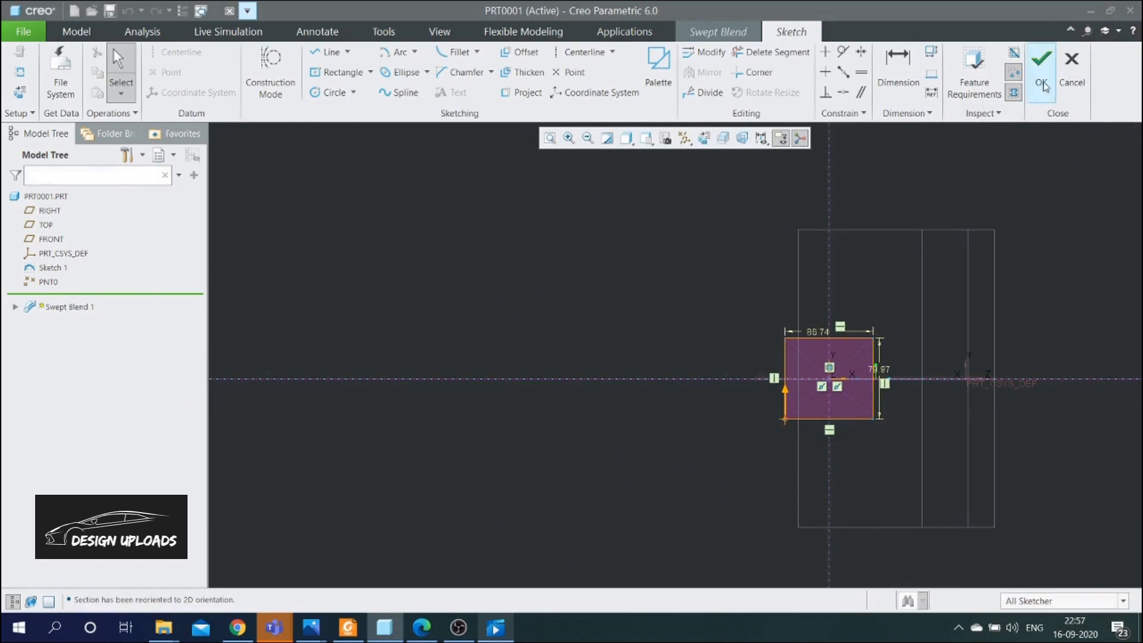
{"action": "left_click", "coordinate": [1041, 62]}
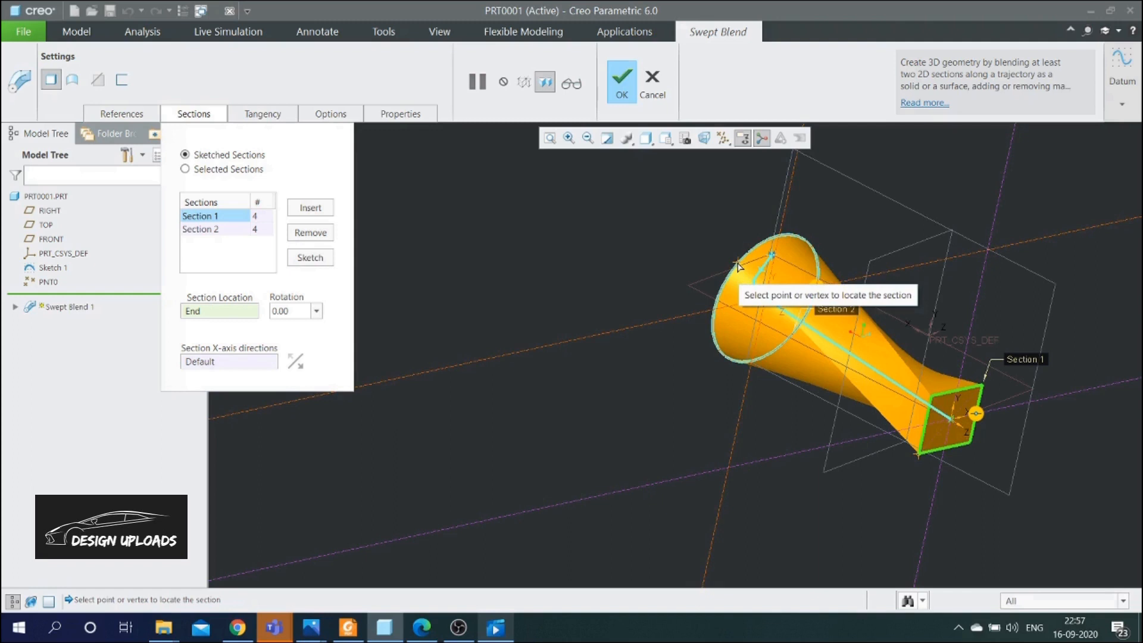
Edit the Section 2 sketch, set its start point at the circle's lower-left division point, and accept the sketch
{"action": "left_click", "coordinate": [215, 230]}
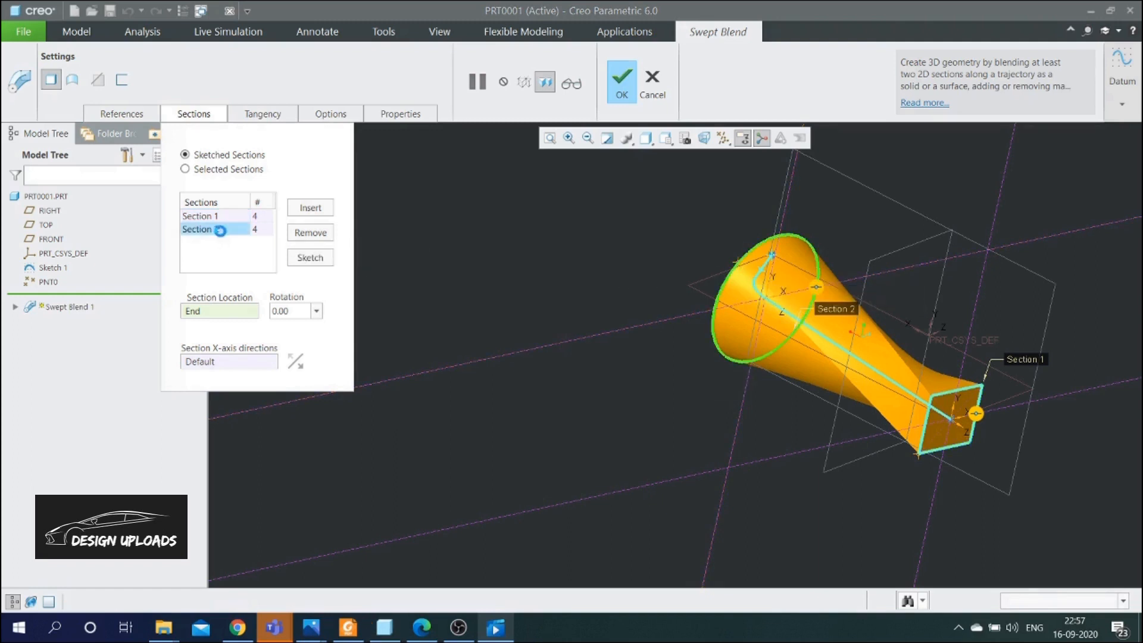
{"action": "left_click", "coordinate": [304, 262]}
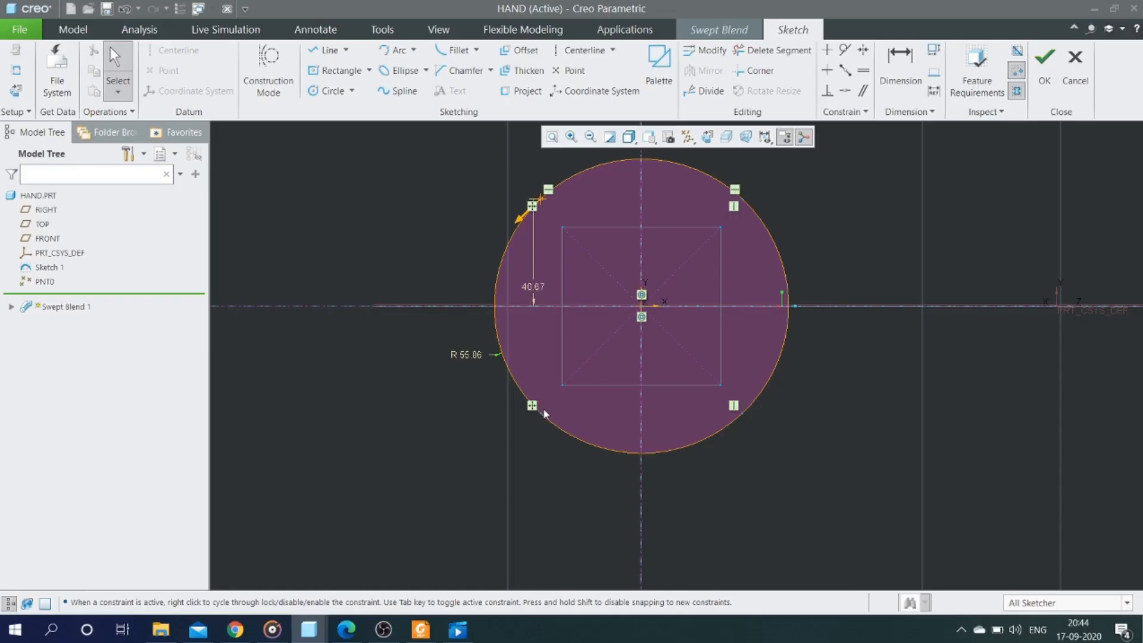
{"action": "left_click", "coordinate": [542, 414]}
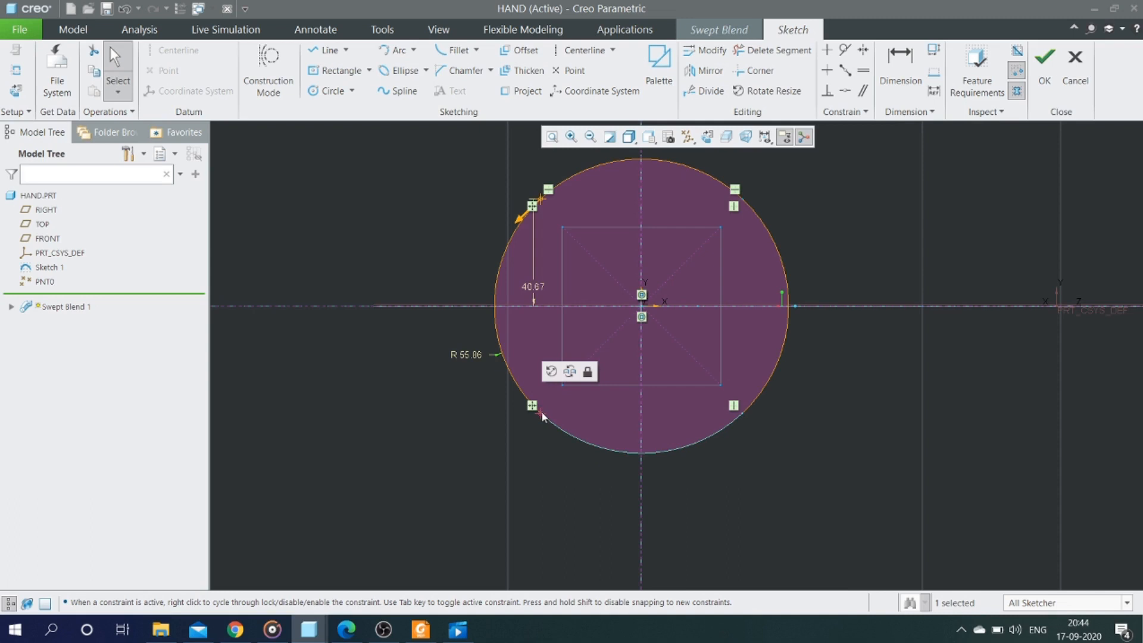
{"action": "right_click", "coordinate": [542, 416]}
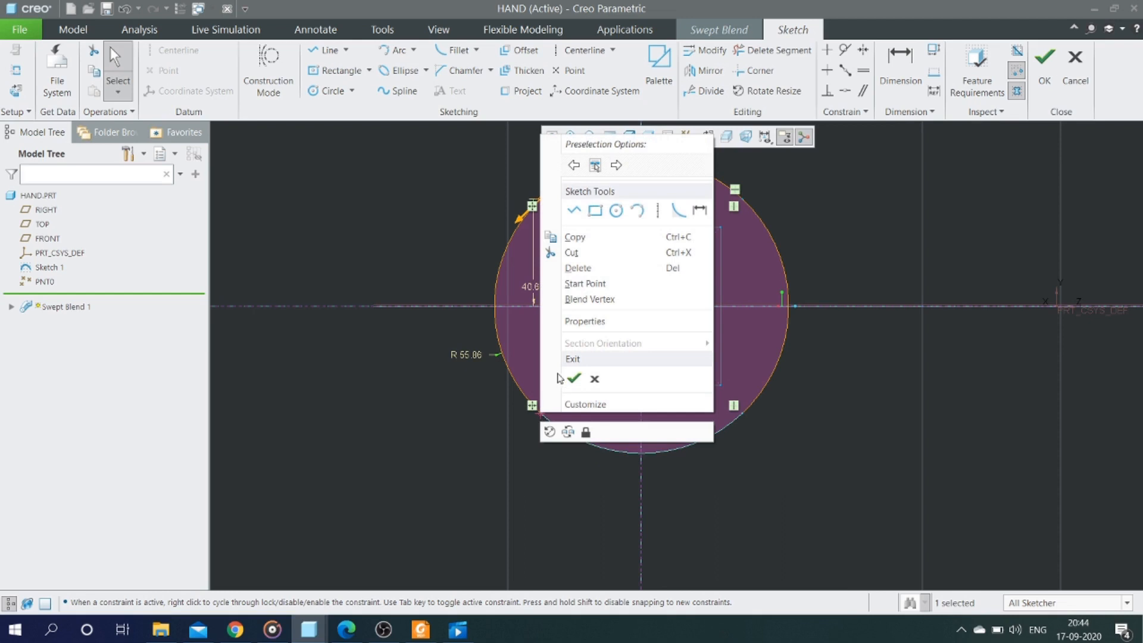
{"action": "left_click", "coordinate": [584, 284]}
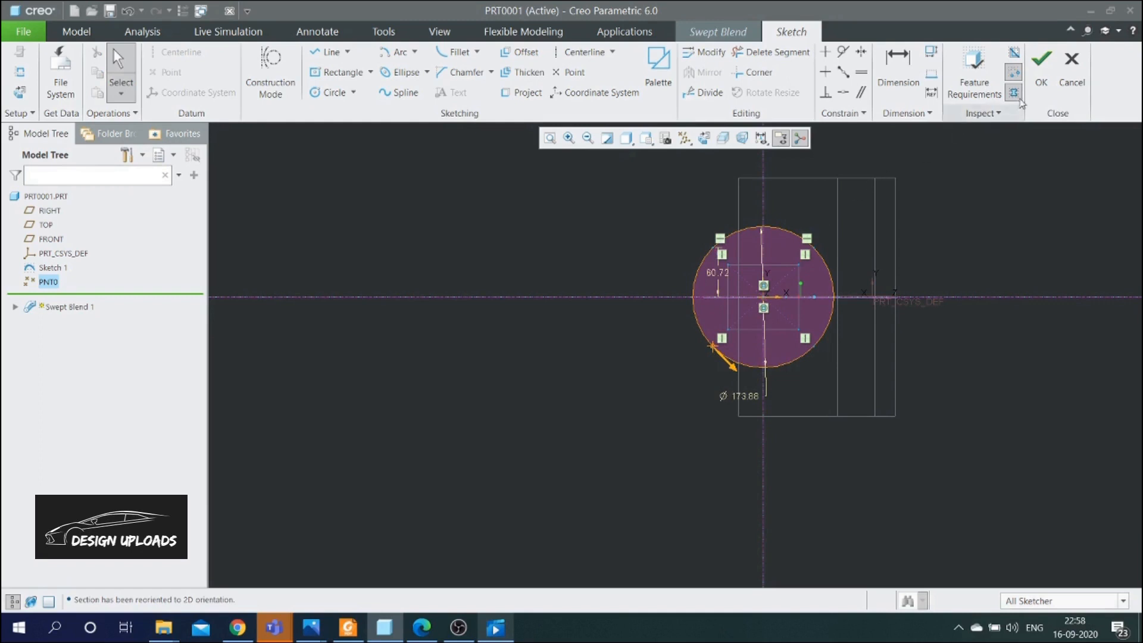
{"action": "left_click", "coordinate": [1042, 60]}
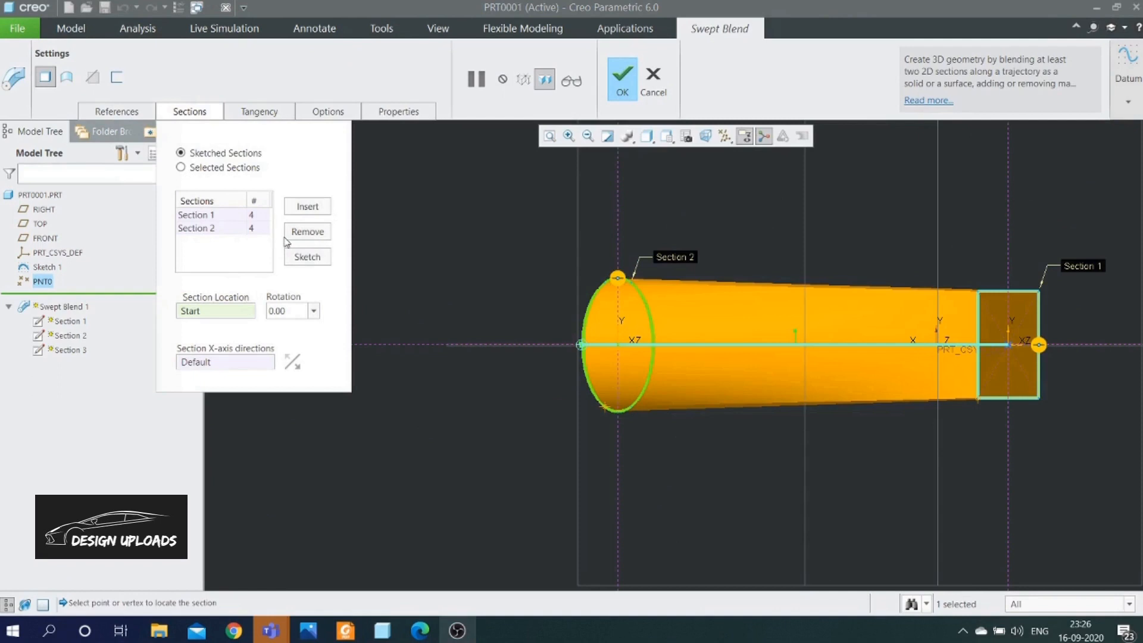
Insert a third section at the trajectory's start point and open its sketch facing the screen
{"action": "left_click", "coordinate": [306, 206]}
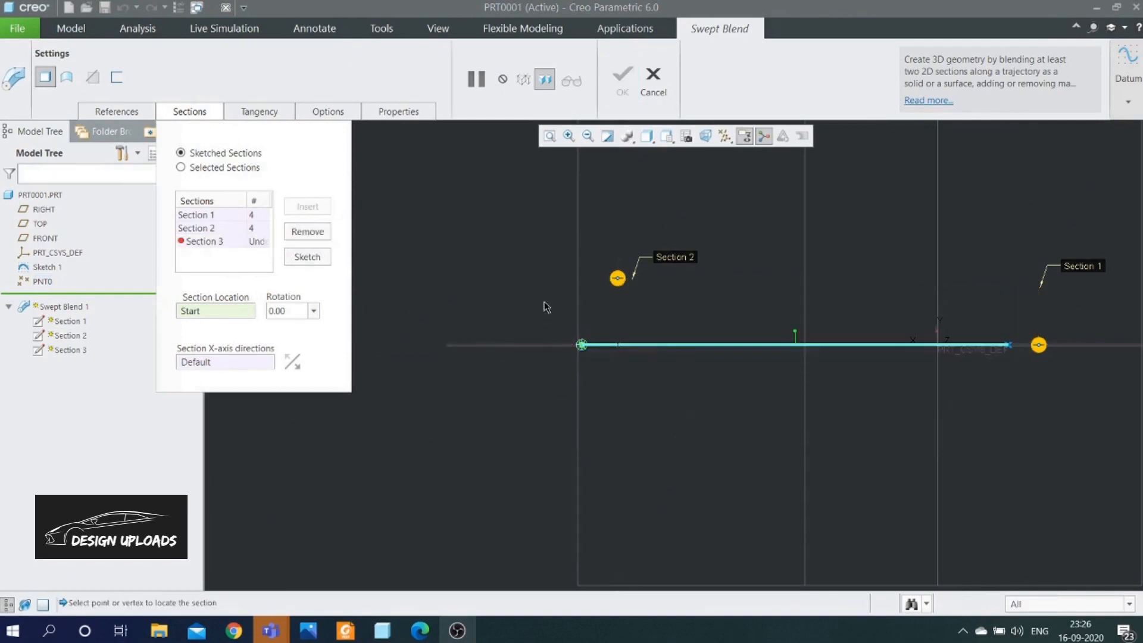
{"action": "middle_click_drag", "start_coordinate": [544, 306], "coordinate": [572, 239]}
{"action": "scroll", "coordinate": [507, 526], "scroll_direction": "up", "scroll_amount": 3}
{"action": "left_click", "coordinate": [508, 525]}
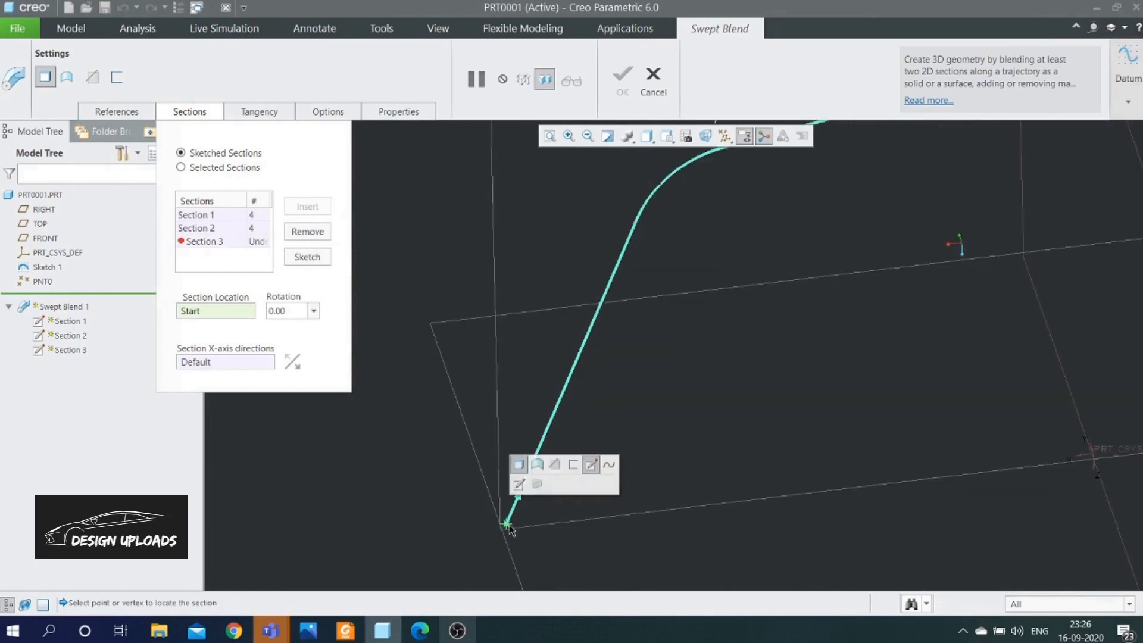
{"action": "left_click", "coordinate": [222, 243]}
{"action": "left_click", "coordinate": [305, 257]}
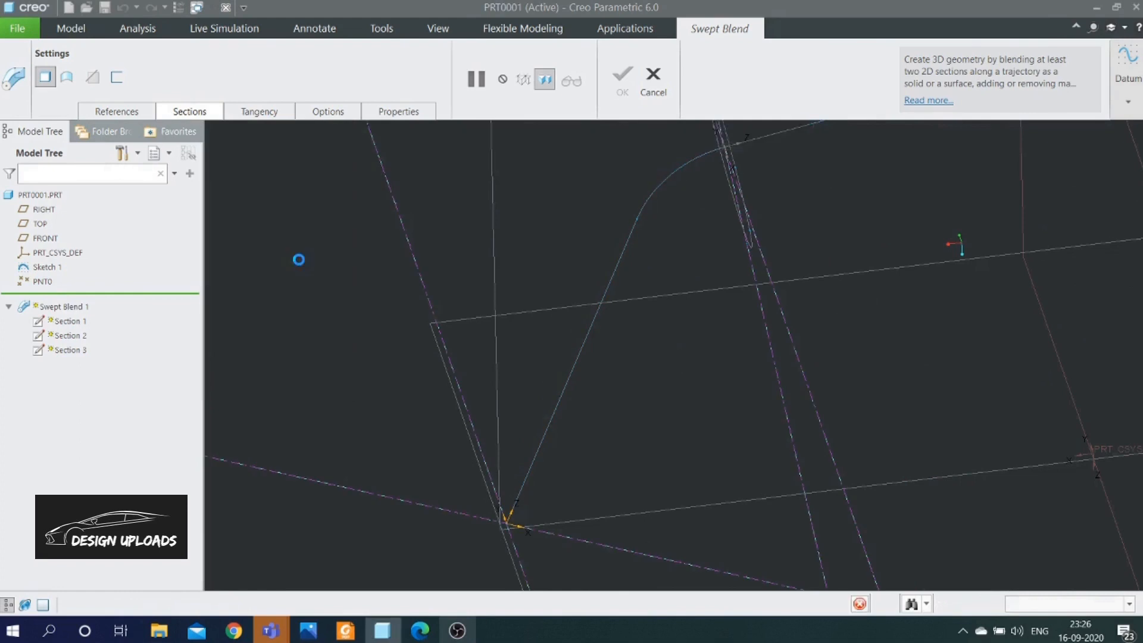
{"action": "left_click", "coordinate": [706, 136]}
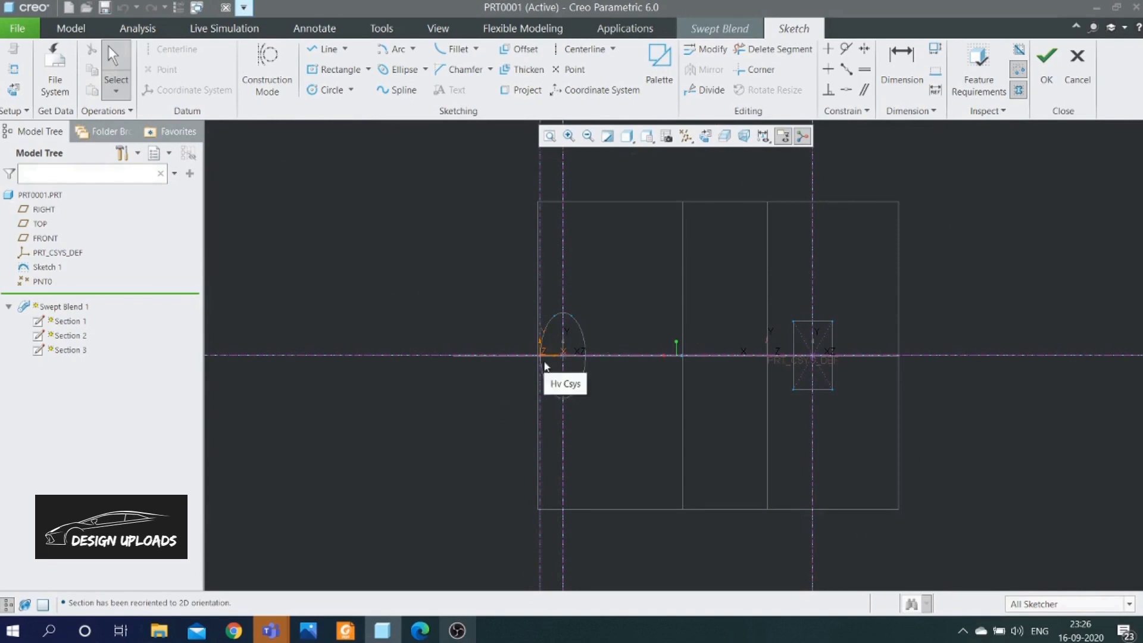
{"action": "scroll", "coordinate": [544, 360], "scroll_direction": "up", "scroll_amount": 5}
{"action": "scroll", "coordinate": [544, 364], "scroll_direction": "up", "scroll_amount": 3}
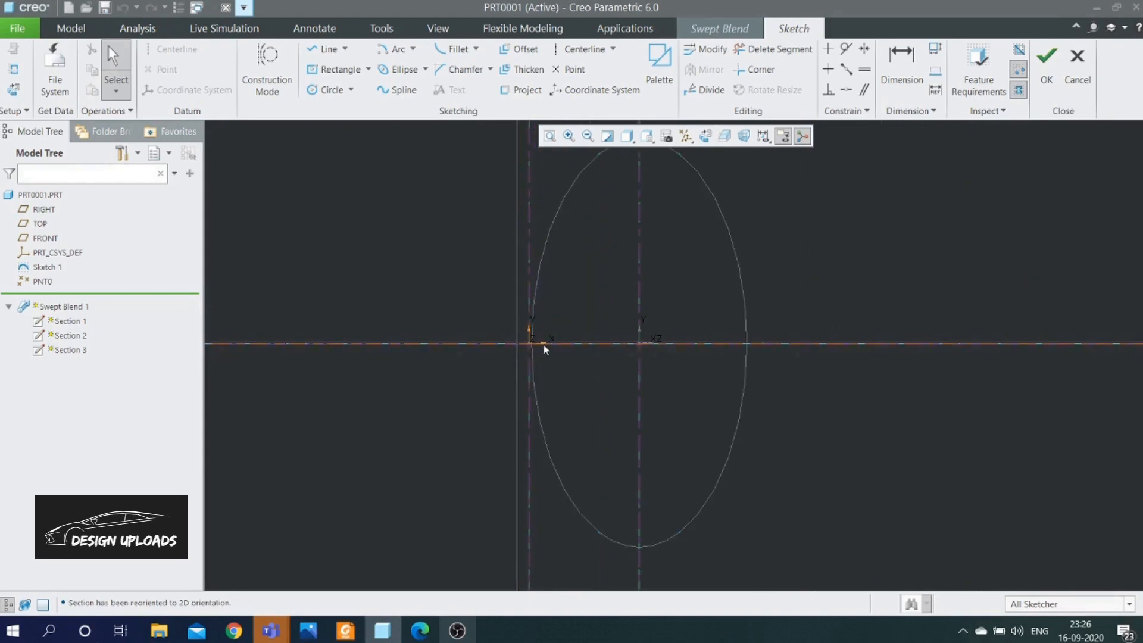
{"action": "scroll", "coordinate": [541, 339], "scroll_direction": "down", "scroll_amount": 3}
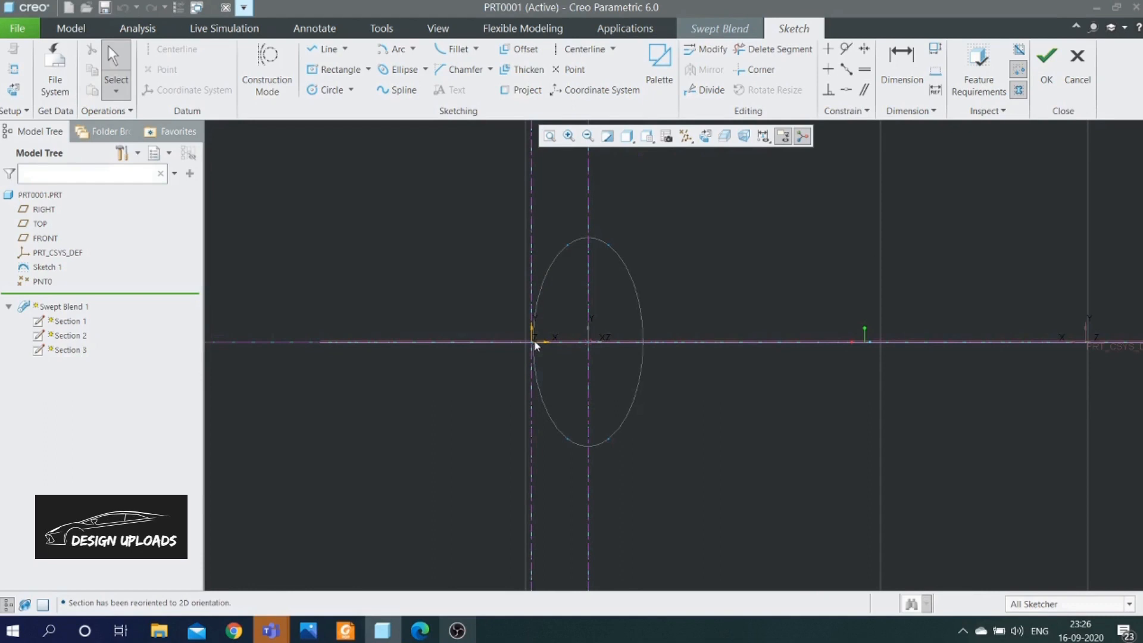
{"action": "scroll", "coordinate": [535, 343], "scroll_direction": "down", "scroll_amount": 3}
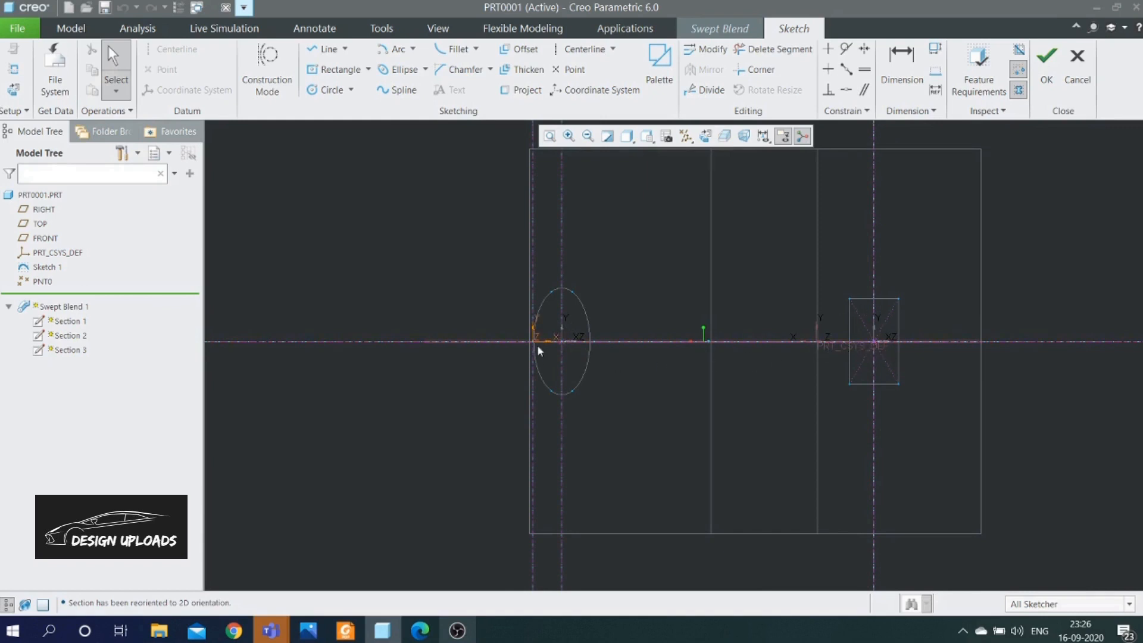
Draw a center rectangle with equal sides on the trajectory's start point in the Section 3 sketch
{"action": "scroll", "coordinate": [539, 351], "scroll_direction": "down", "scroll_amount": 2}
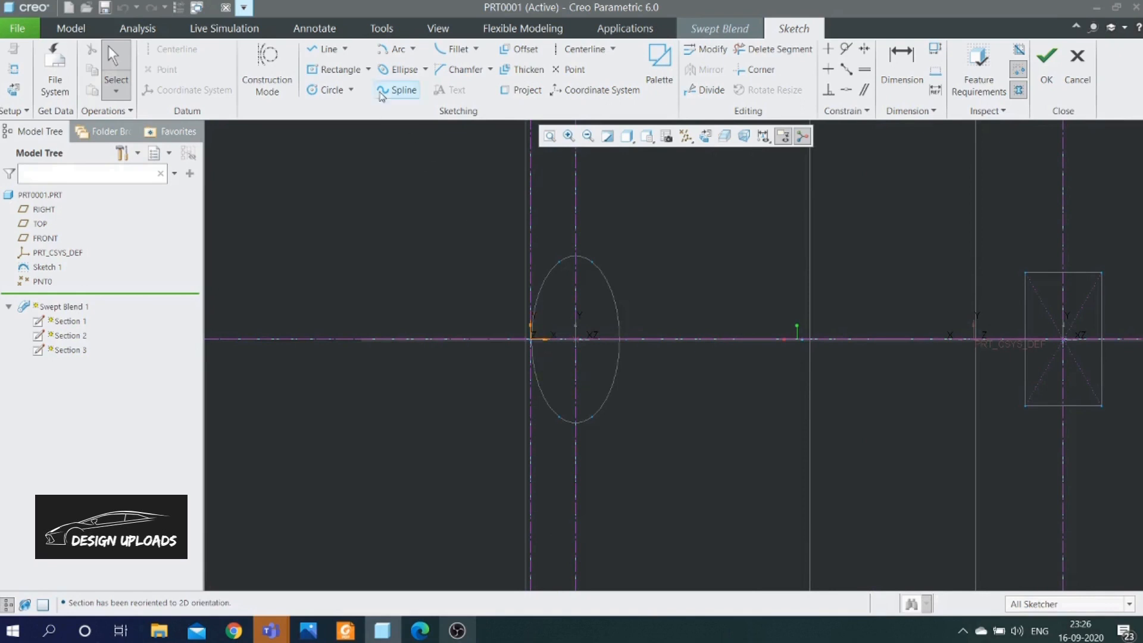
{"action": "left_click", "coordinate": [368, 69]}
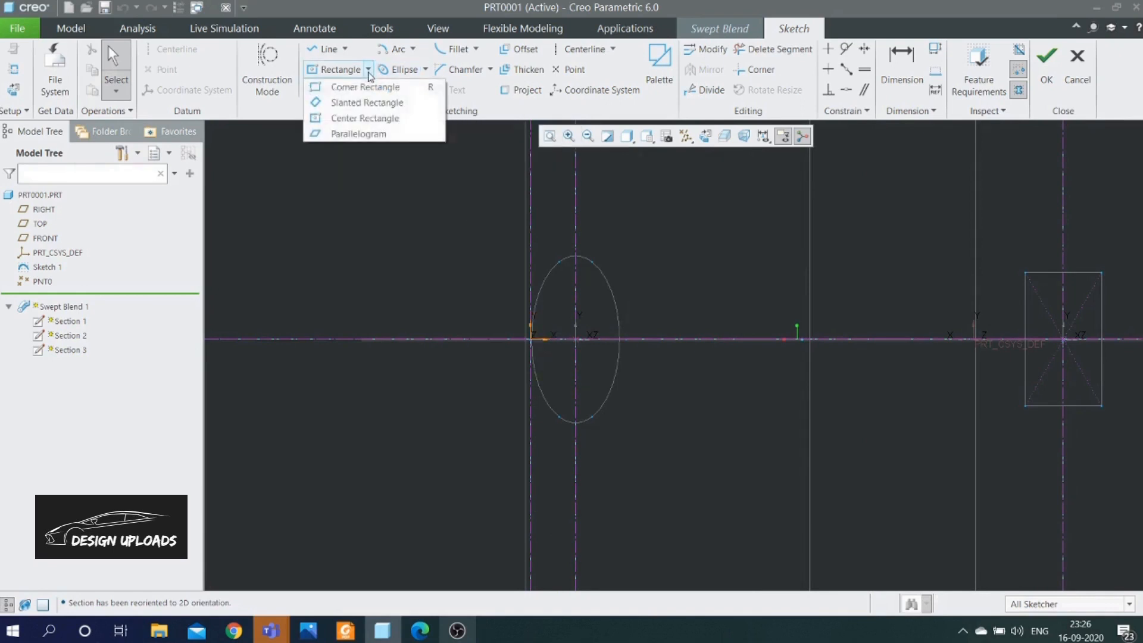
{"action": "left_click", "coordinate": [372, 118]}
{"action": "left_click", "coordinate": [530, 339]}
{"action": "left_click", "coordinate": [589, 285]}
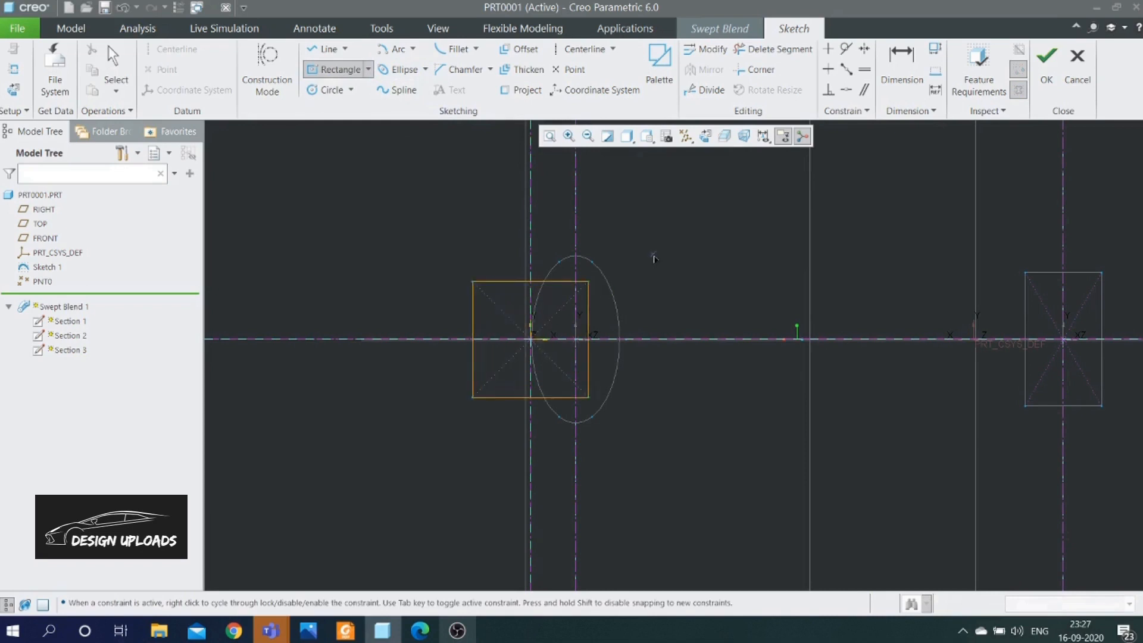
{"action": "middle_click", "coordinate": [655, 256]}
Set the square's side length to 150 and accept the Section 3 sketch
{"action": "scroll", "coordinate": [518, 255], "scroll_direction": "up", "scroll_amount": 2}
{"action": "double_click", "coordinate": [518, 278]}
{"action": "type", "text": "150"}
{"action": "key", "text": "Return"}
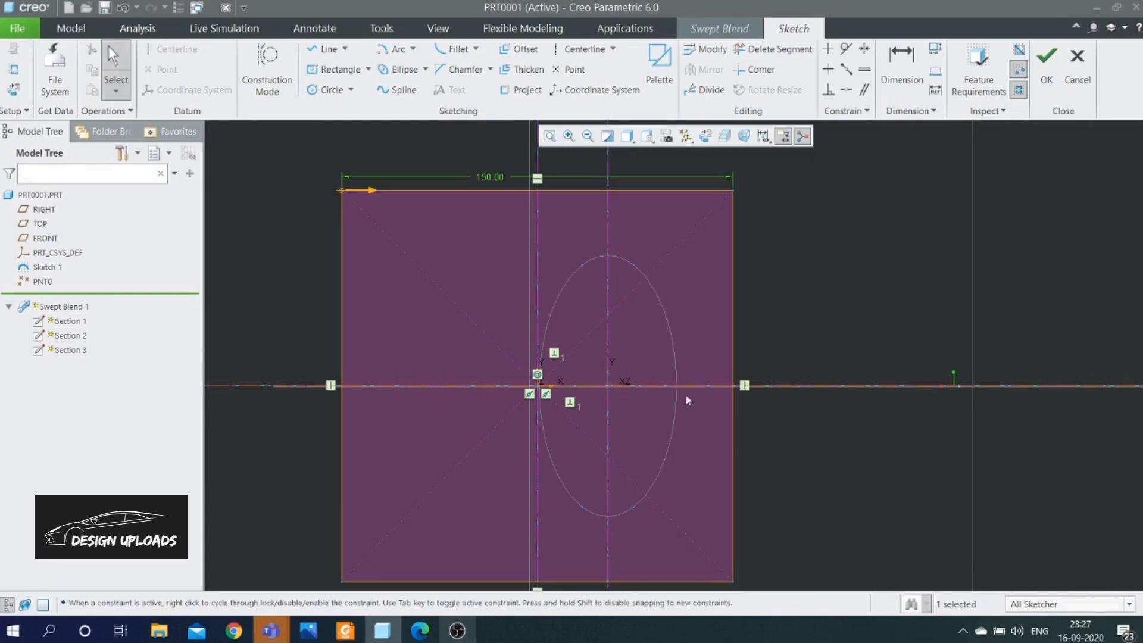
{"action": "scroll", "coordinate": [649, 359], "scroll_direction": "down", "scroll_amount": 2}
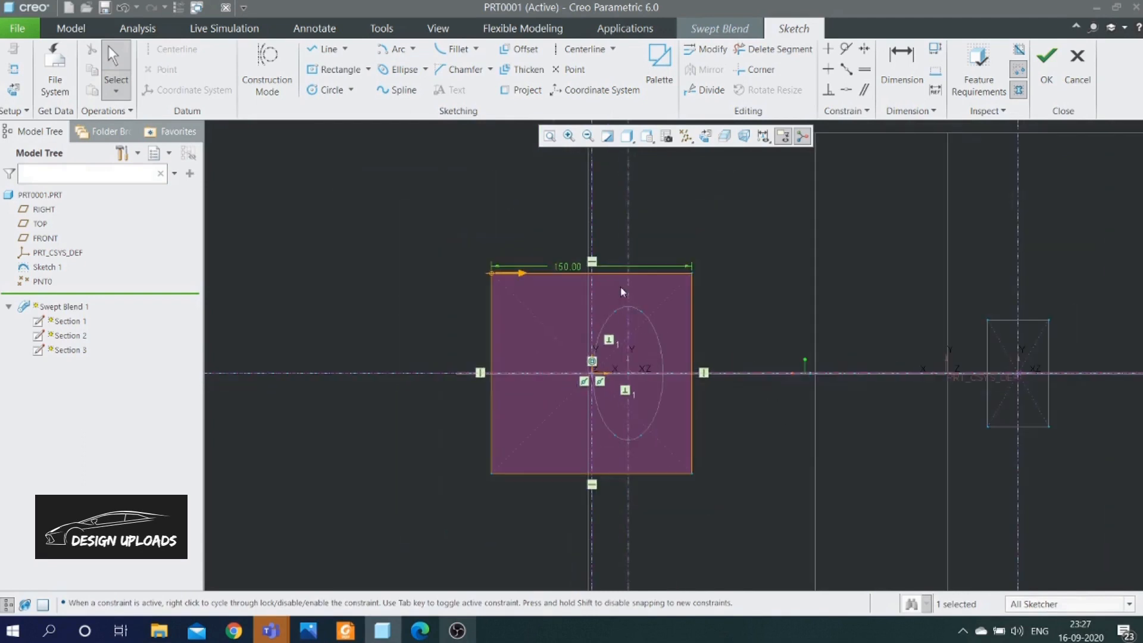
{"action": "left_click", "coordinate": [1047, 84]}
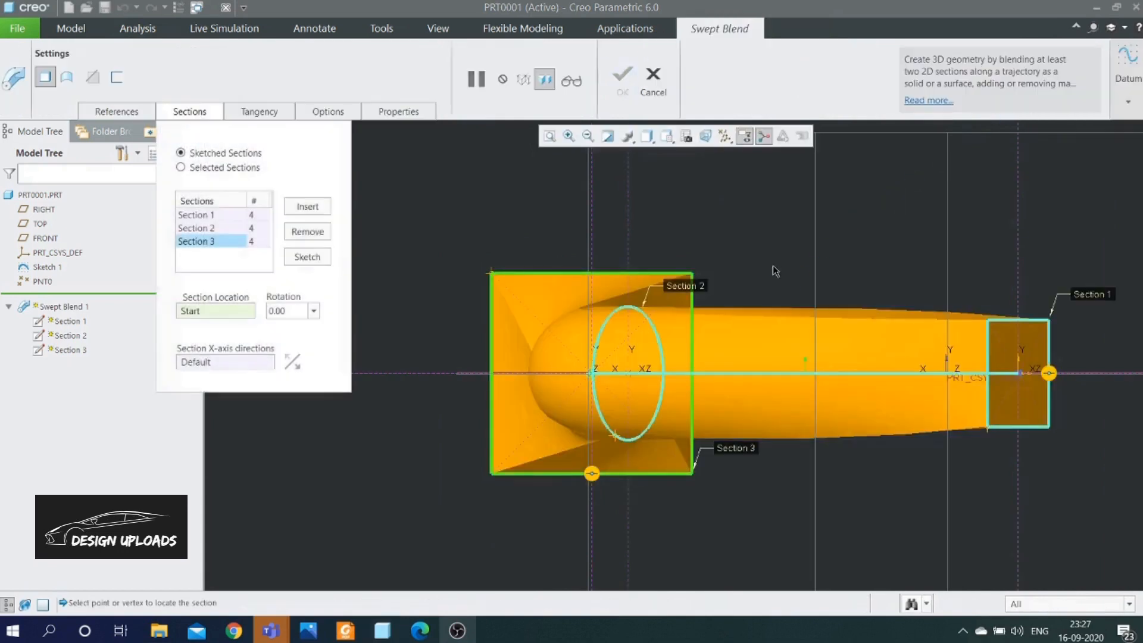
Inspect the twisted blend preview, then open the Section 2 sketch to check the circle's start point and arrow direction, and close it
{"action": "middle_click_drag", "start_coordinate": [787, 225], "coordinate": [754, 307]}
{"action": "scroll", "coordinate": [591, 274], "scroll_direction": "down", "scroll_amount": 5}
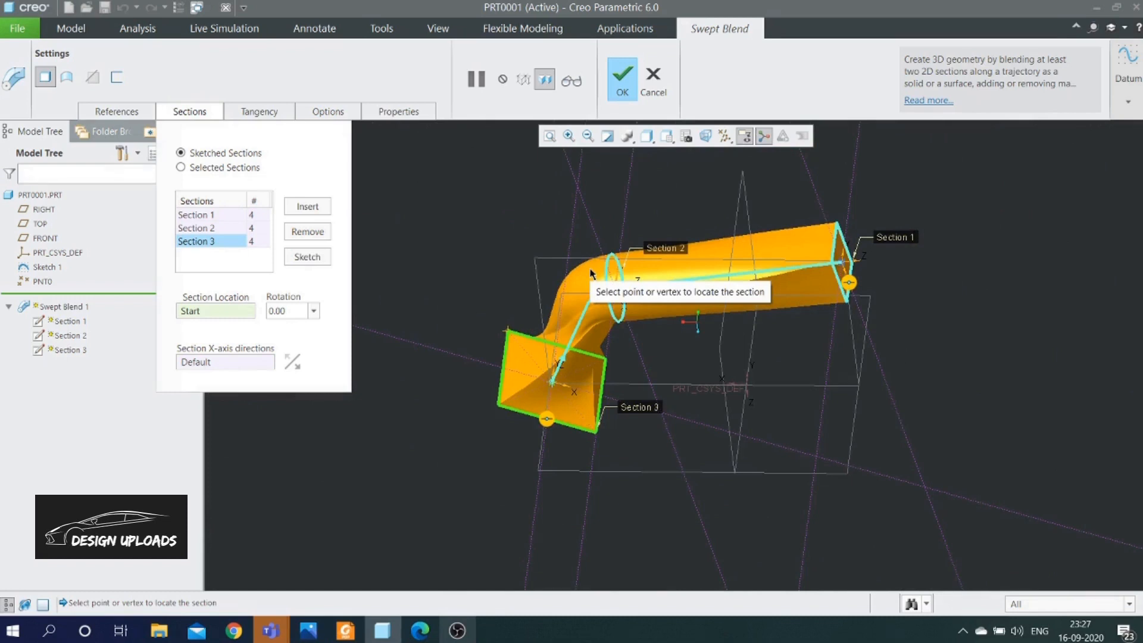
{"action": "scroll", "coordinate": [605, 280], "scroll_direction": "up", "scroll_amount": 4}
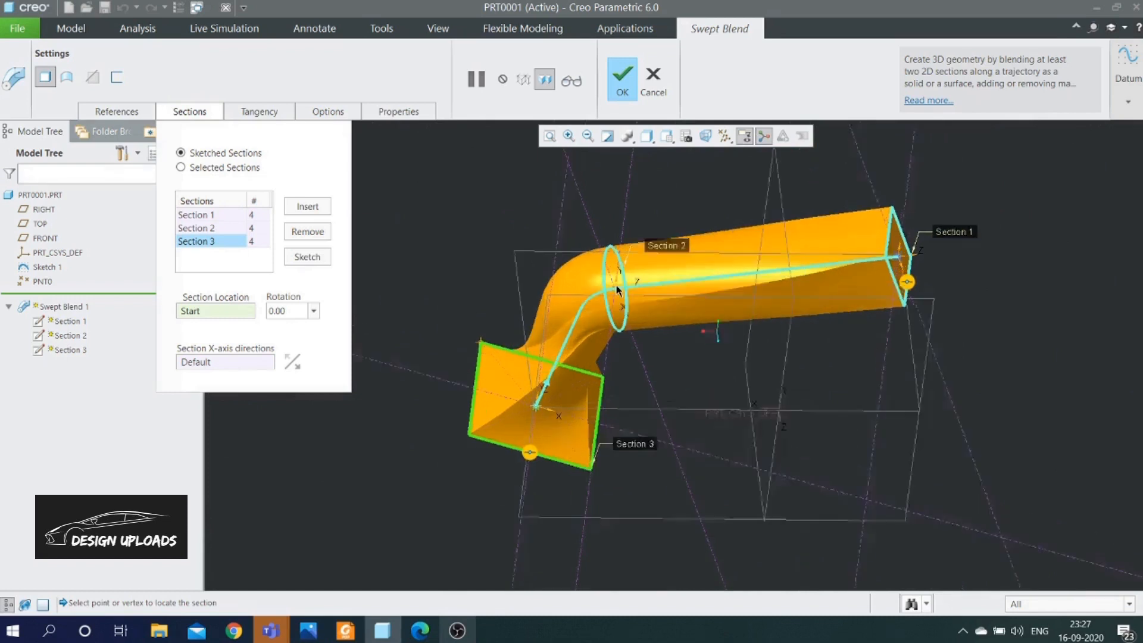
{"action": "left_click", "coordinate": [220, 229]}
{"action": "left_click", "coordinate": [307, 257]}
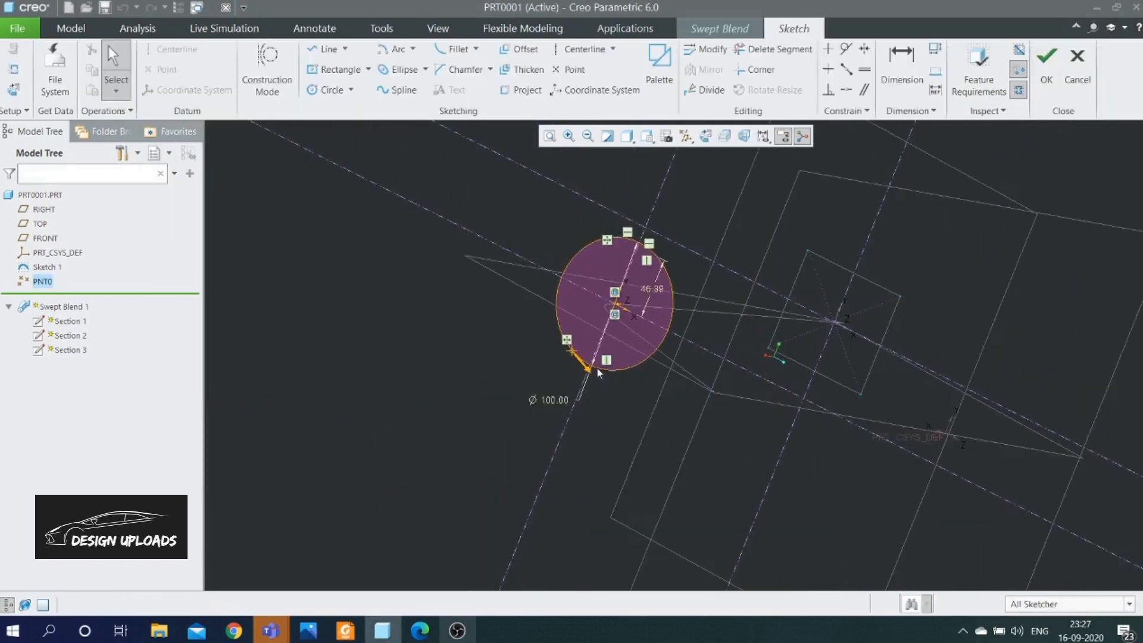
{"action": "scroll", "coordinate": [577, 345], "scroll_direction": "down", "scroll_amount": 2}
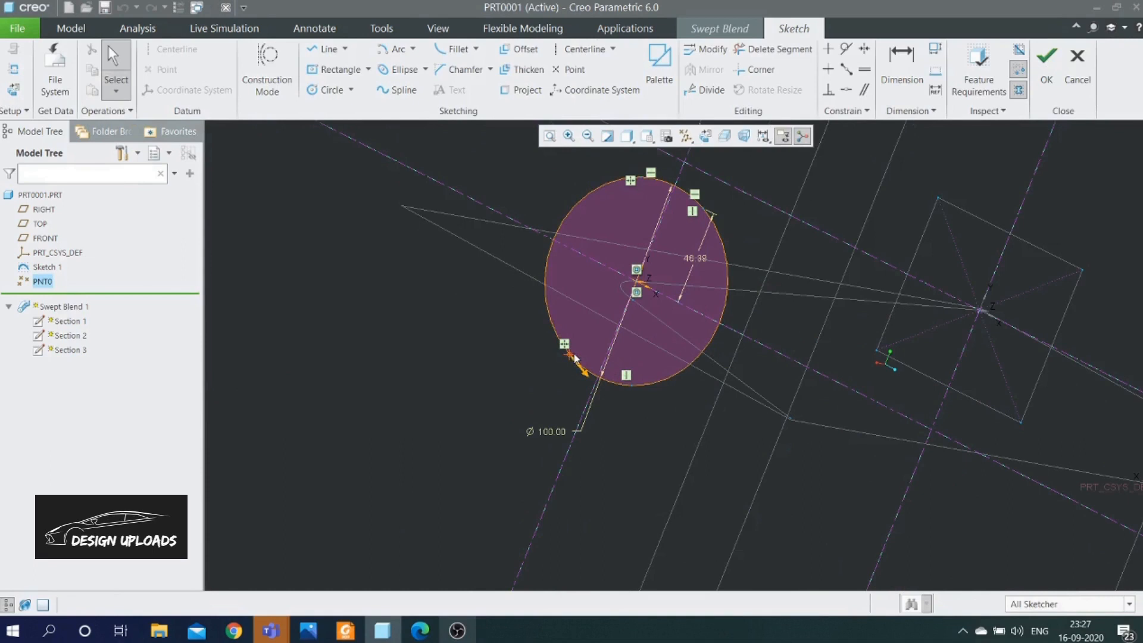
{"action": "mouse_move", "coordinate": [621, 342]}
{"action": "middle_mouse_down"}
{"action": "mouse_move", "coordinate": [659, 298]}
{"action": "mouse_move", "coordinate": [605, 396]}
{"action": "middle_mouse_up"}
{"action": "scroll", "coordinate": [625, 357], "scroll_direction": "up", "scroll_amount": 3}
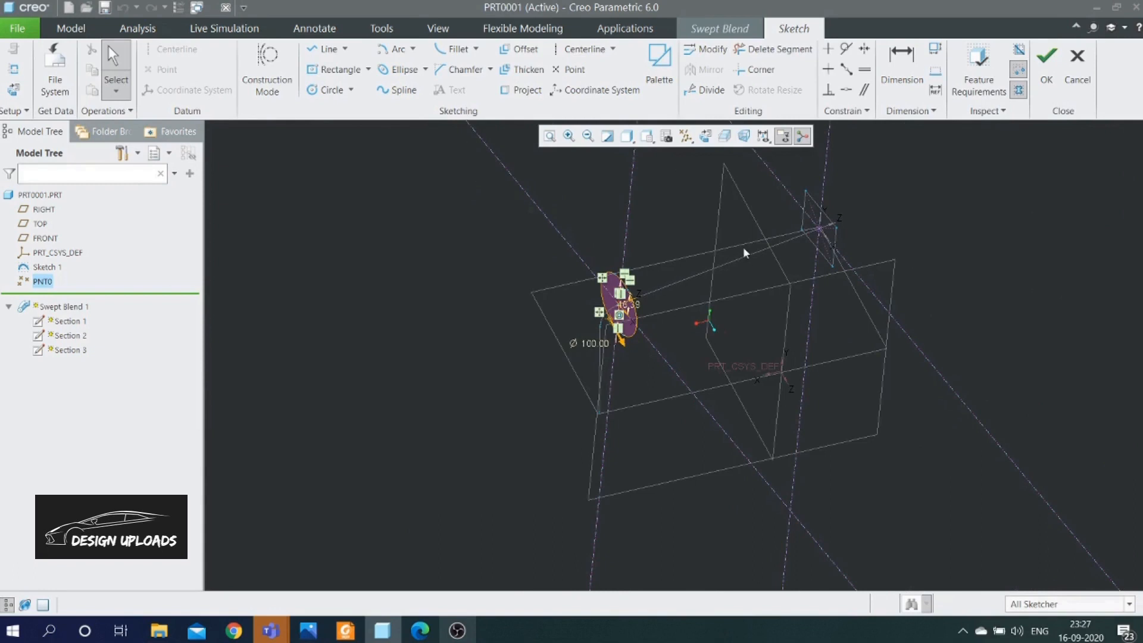
{"action": "left_click", "coordinate": [1048, 88]}
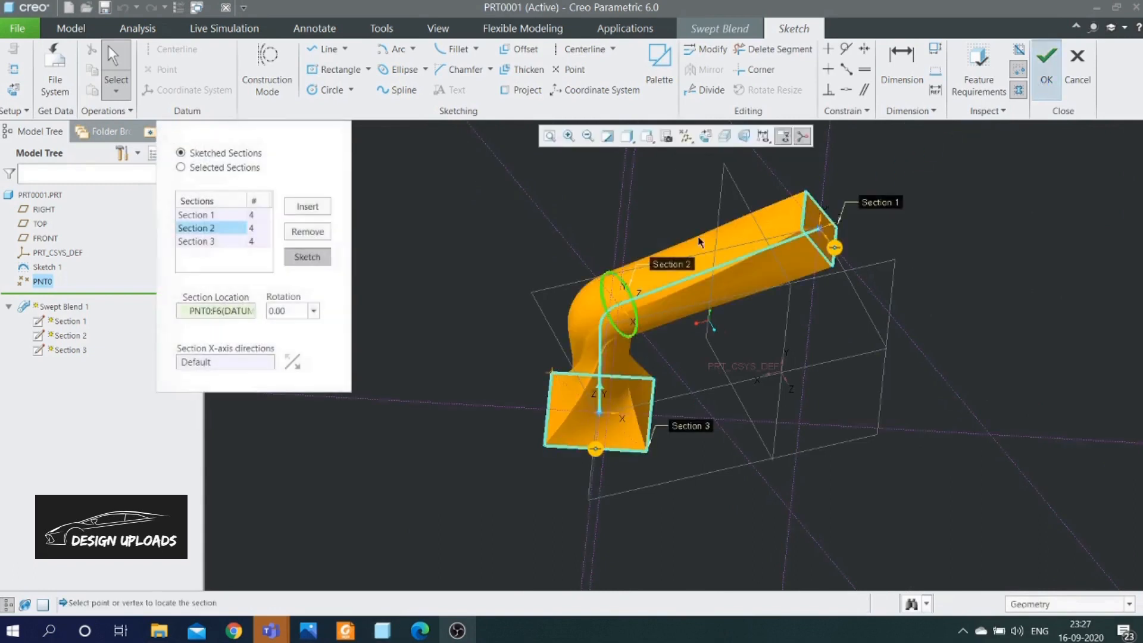
Open the Section 3 sketch and compare the square's start point and arrow with the circle's division points
{"action": "left_click", "coordinate": [213, 249]}
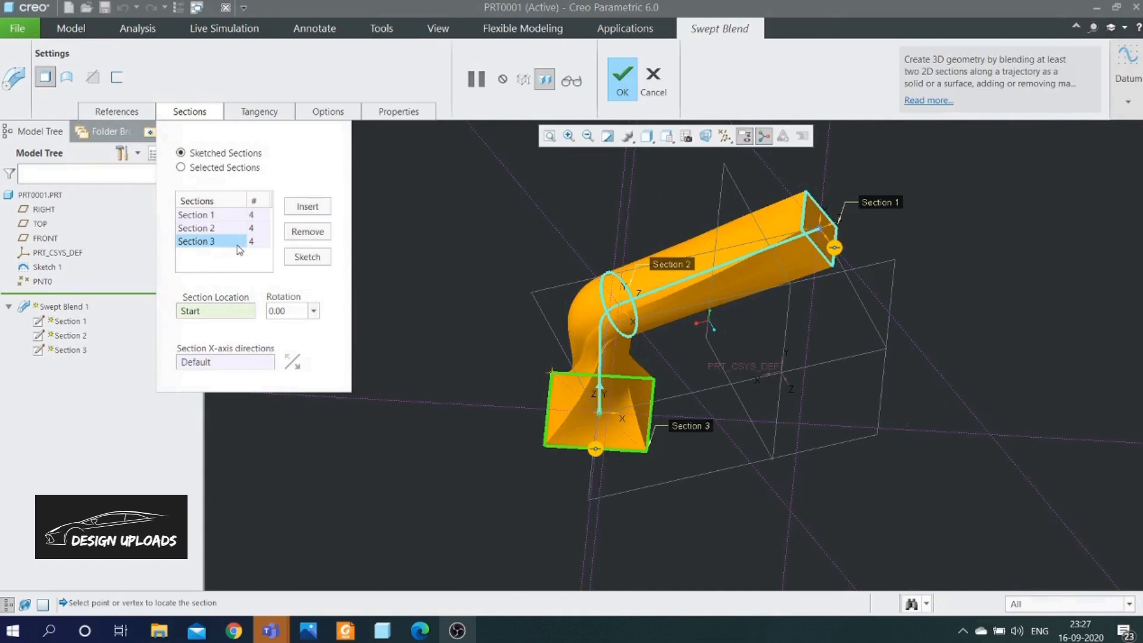
{"action": "left_click", "coordinate": [304, 257]}
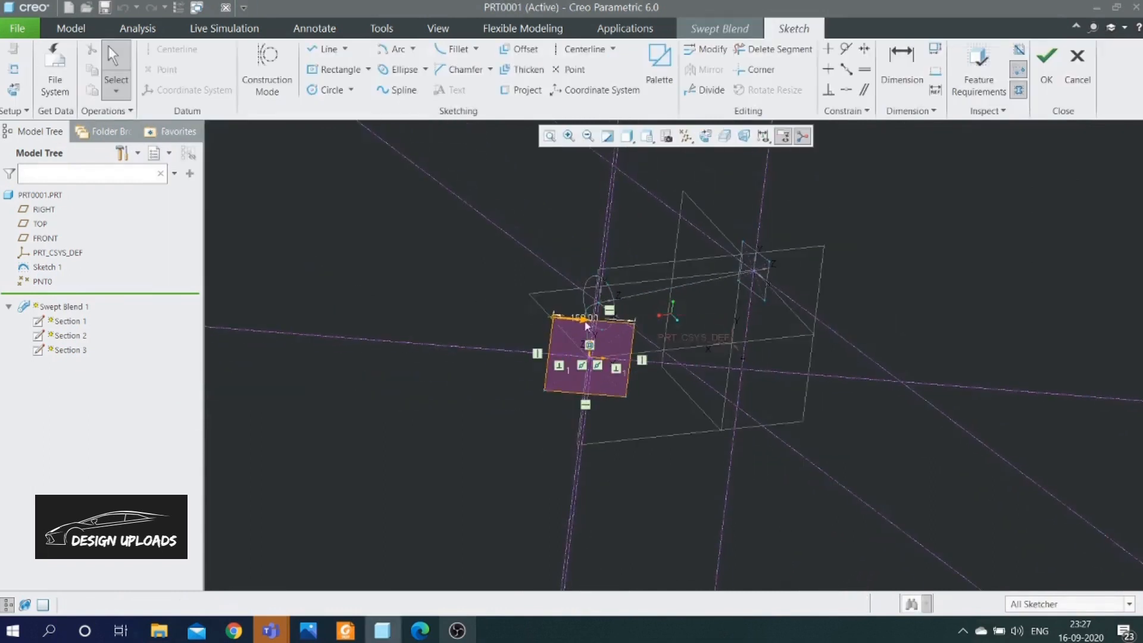
{"action": "scroll", "coordinate": [572, 324], "scroll_direction": "up", "scroll_amount": 5}
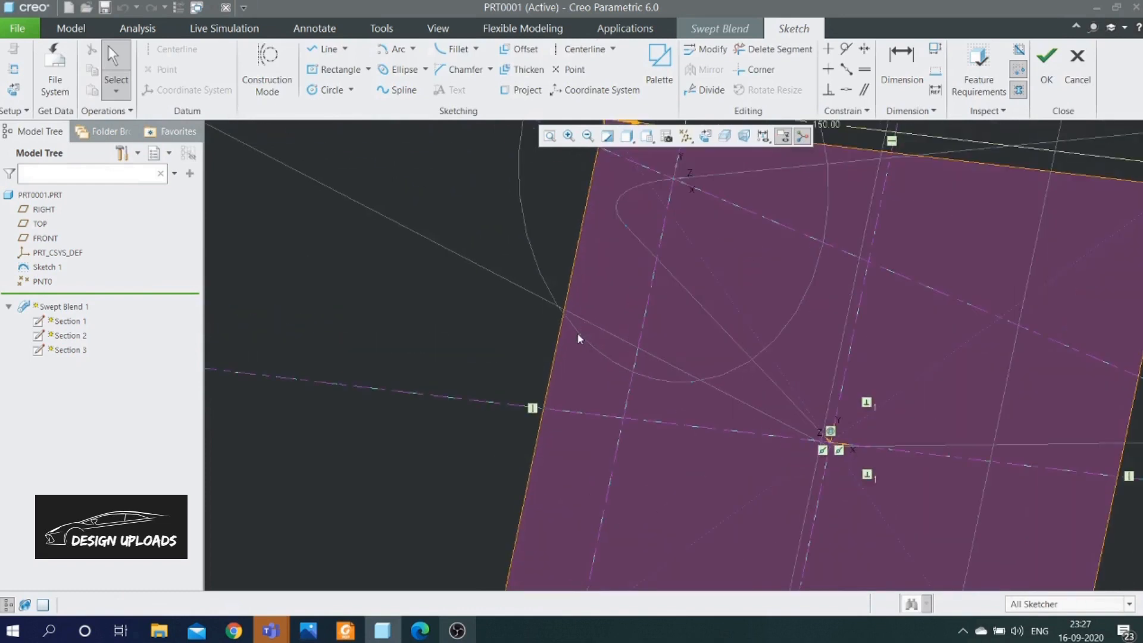
{"action": "scroll", "coordinate": [577, 333], "scroll_direction": "down", "scroll_amount": 4}
{"action": "scroll", "coordinate": [479, 344], "scroll_direction": "down", "scroll_amount": 4}
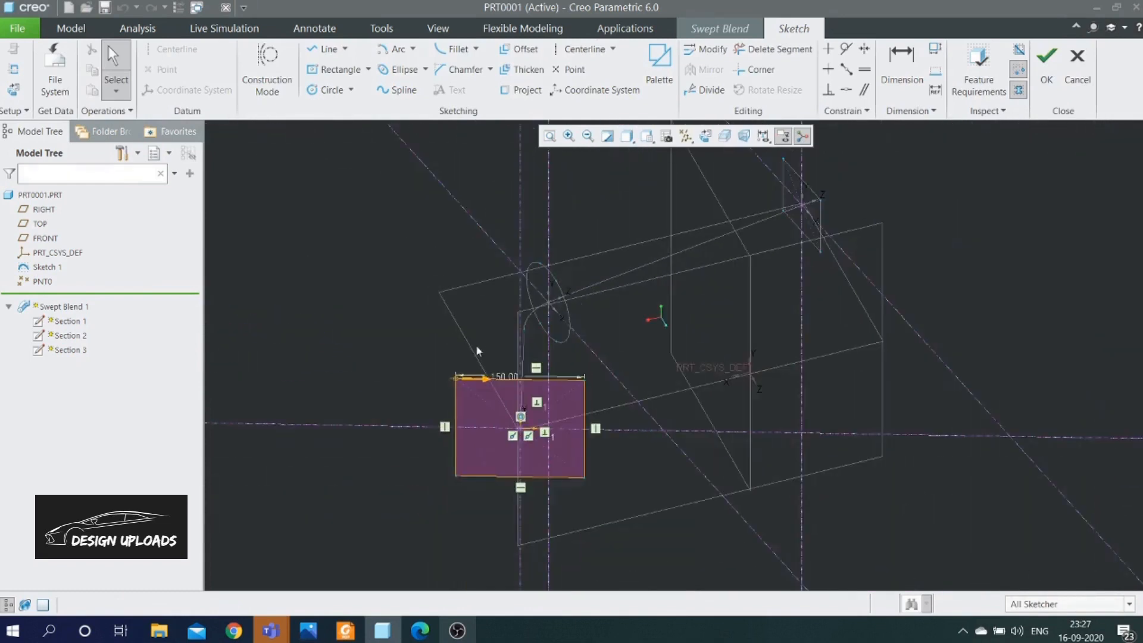
{"action": "scroll", "coordinate": [453, 380], "scroll_direction": "up", "scroll_amount": 4}
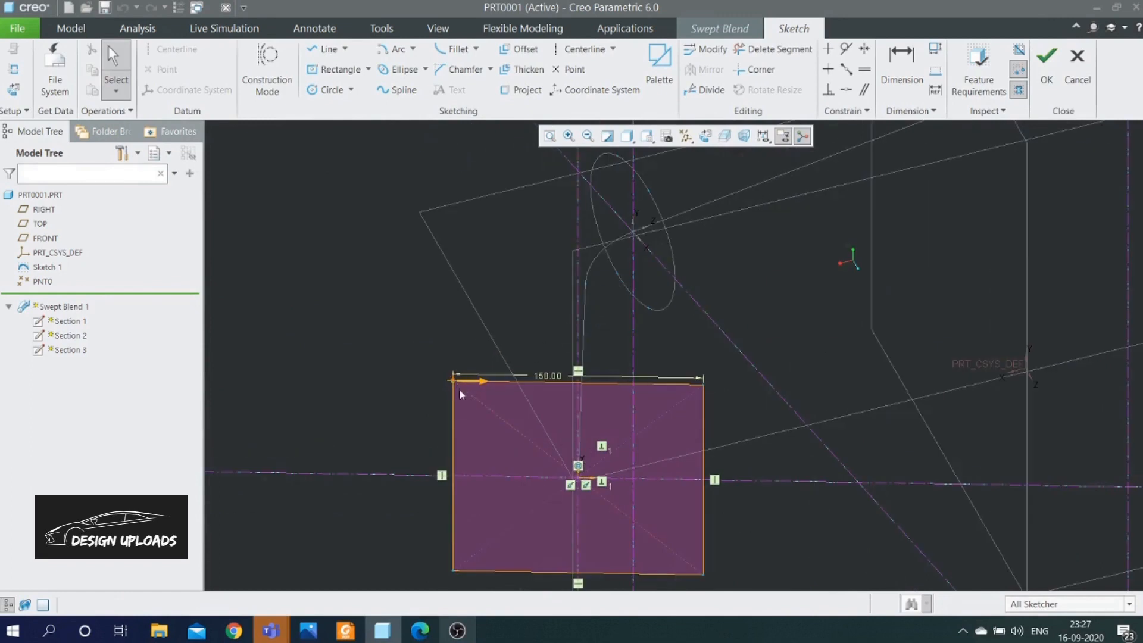
{"action": "scroll", "coordinate": [453, 316], "scroll_direction": "down", "scroll_amount": 3}
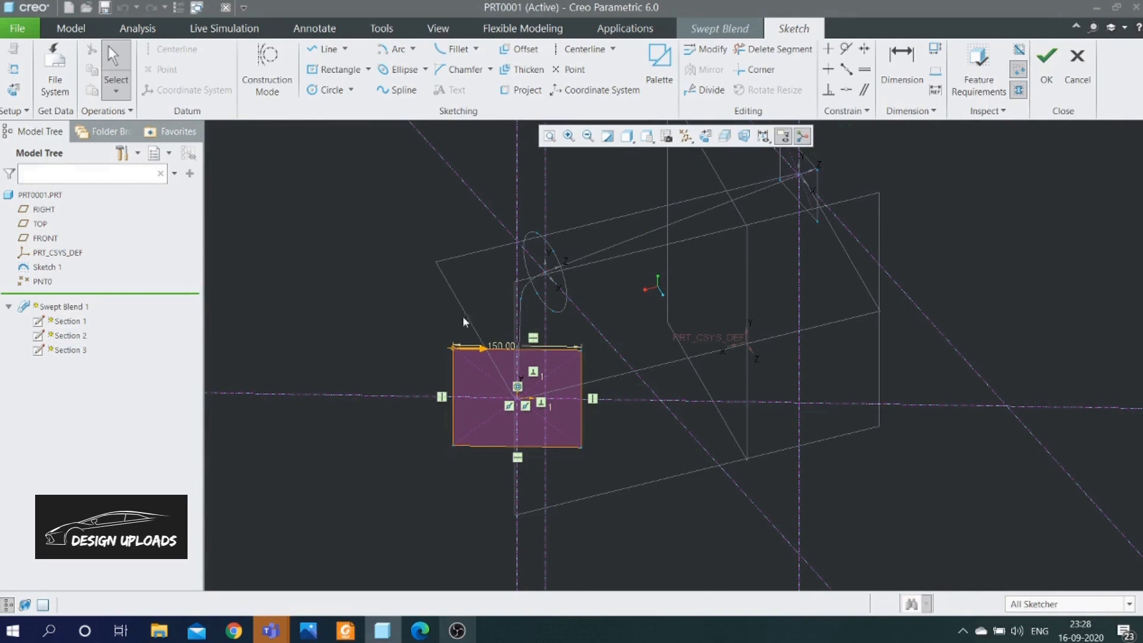
{"action": "mouse_move", "coordinate": [582, 284]}
{"action": "middle_mouse_down"}
{"action": "mouse_move", "coordinate": [656, 286]}
{"action": "mouse_move", "coordinate": [528, 308]}
{"action": "middle_mouse_up"}
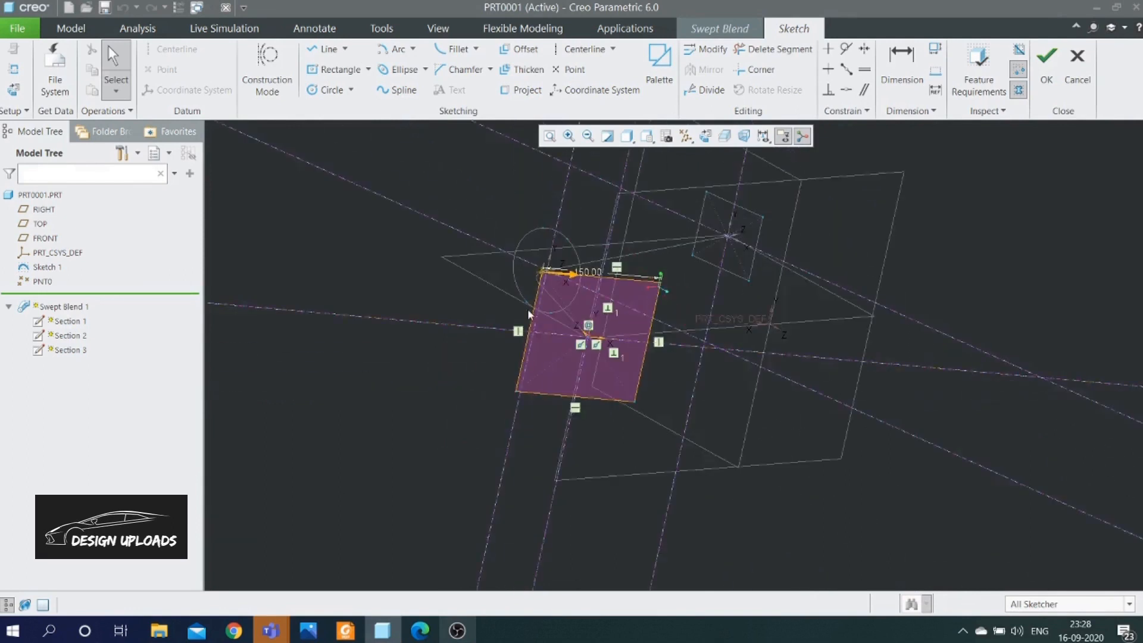
{"action": "scroll", "coordinate": [528, 308], "scroll_direction": "down", "scroll_amount": 2}
{"action": "scroll", "coordinate": [527, 304], "scroll_direction": "down", "scroll_amount": 3}
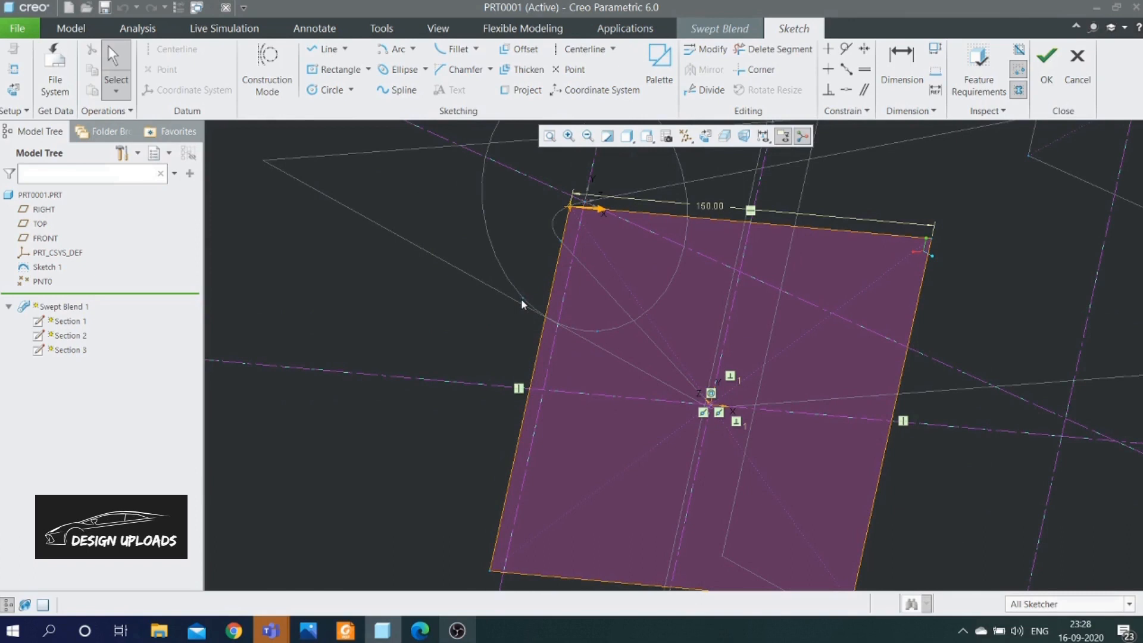
{"action": "scroll", "coordinate": [520, 298], "scroll_direction": "up", "scroll_amount": 3}
{"action": "mouse_move", "coordinate": [521, 299]}
{"action": "middle_mouse_down"}
{"action": "mouse_move", "coordinate": [528, 287]}
{"action": "mouse_move", "coordinate": [471, 512]}
{"action": "middle_mouse_up"}
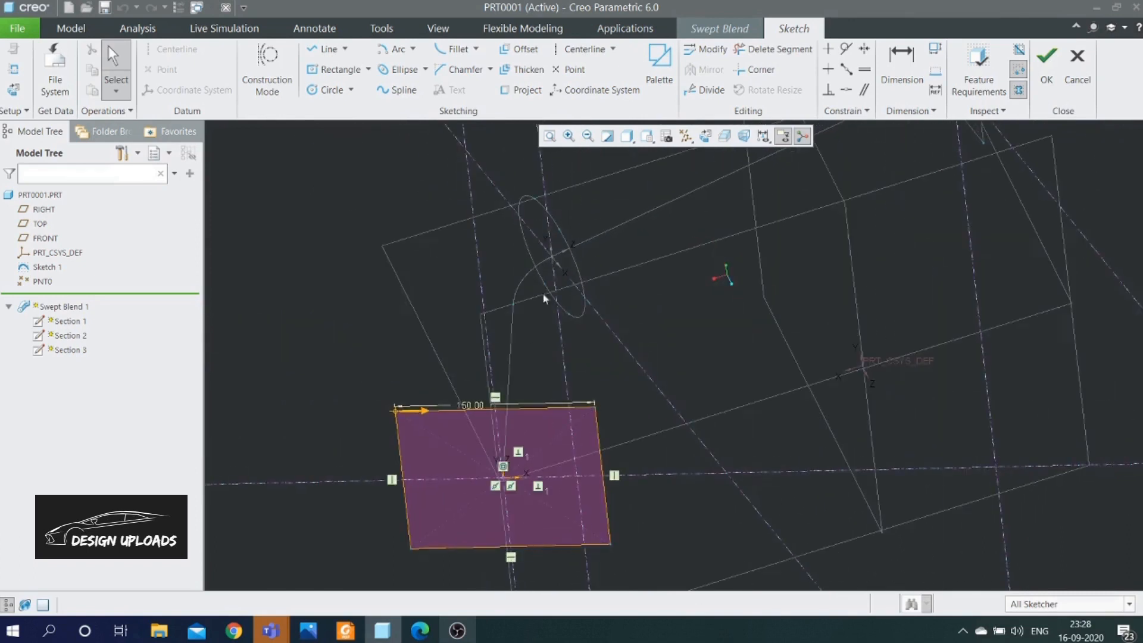
Set the square's lower-left corner as the Section 3 start point and accept the sketch
{"action": "left_click", "coordinate": [412, 547]}
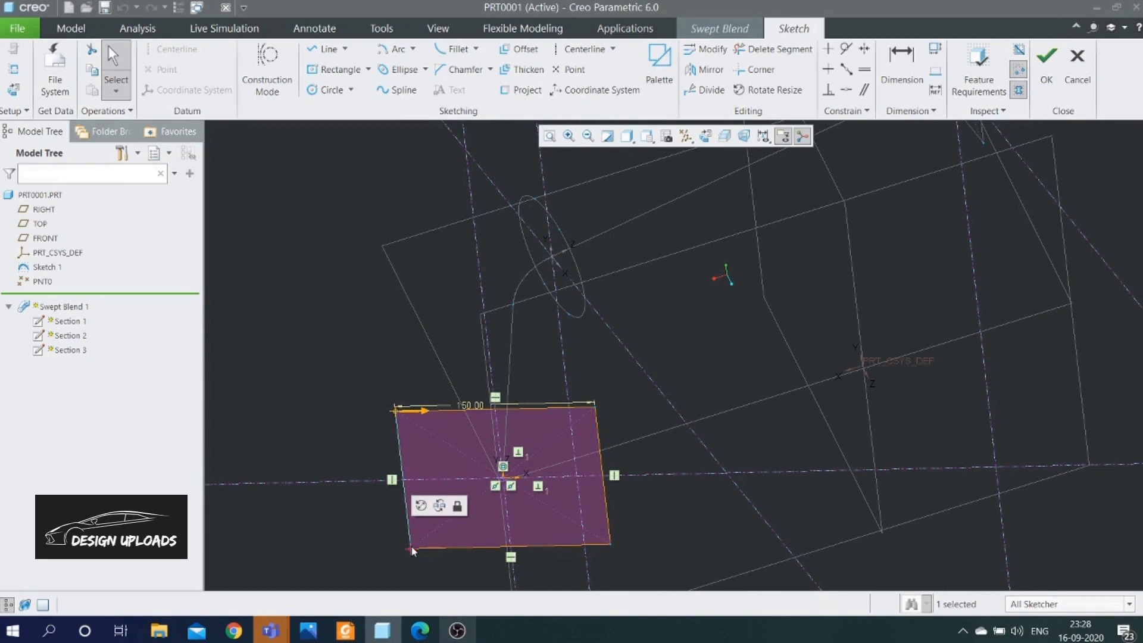
{"action": "right_click", "coordinate": [413, 547]}
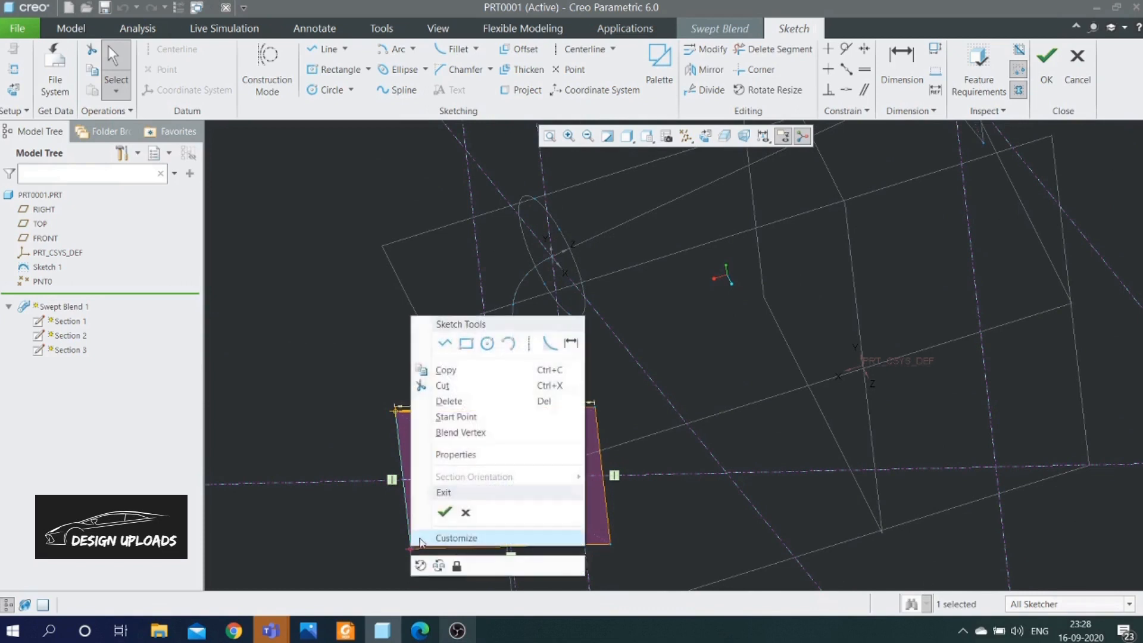
{"action": "left_click", "coordinate": [455, 416]}
{"action": "scroll", "coordinate": [420, 533], "scroll_direction": "up", "scroll_amount": 2}
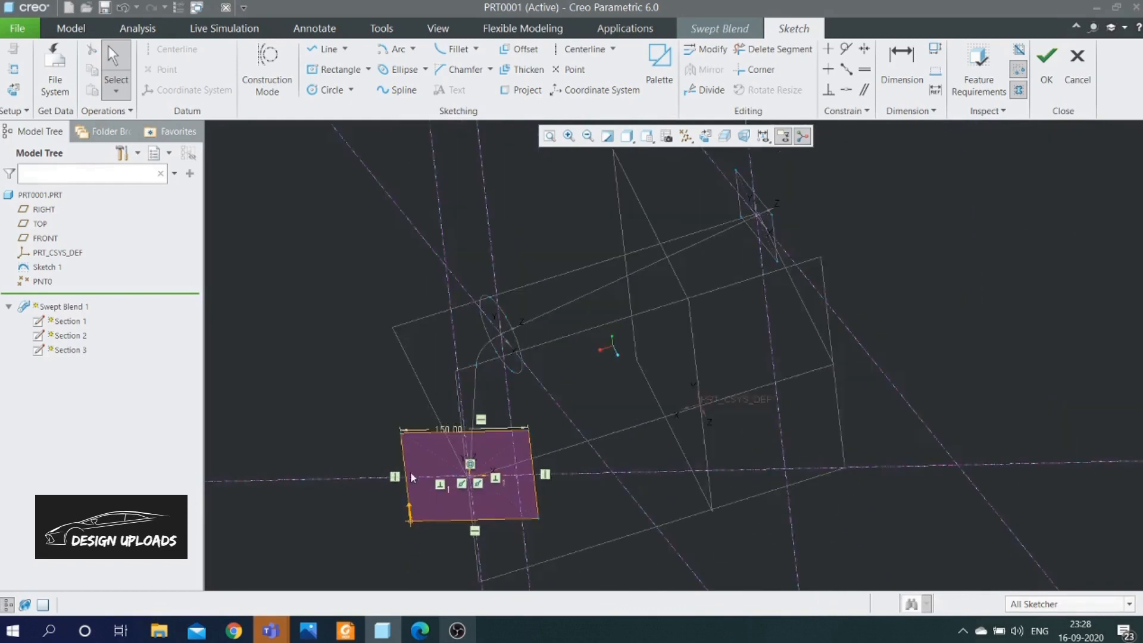
{"action": "scroll", "coordinate": [414, 519], "scroll_direction": "down", "scroll_amount": 2}
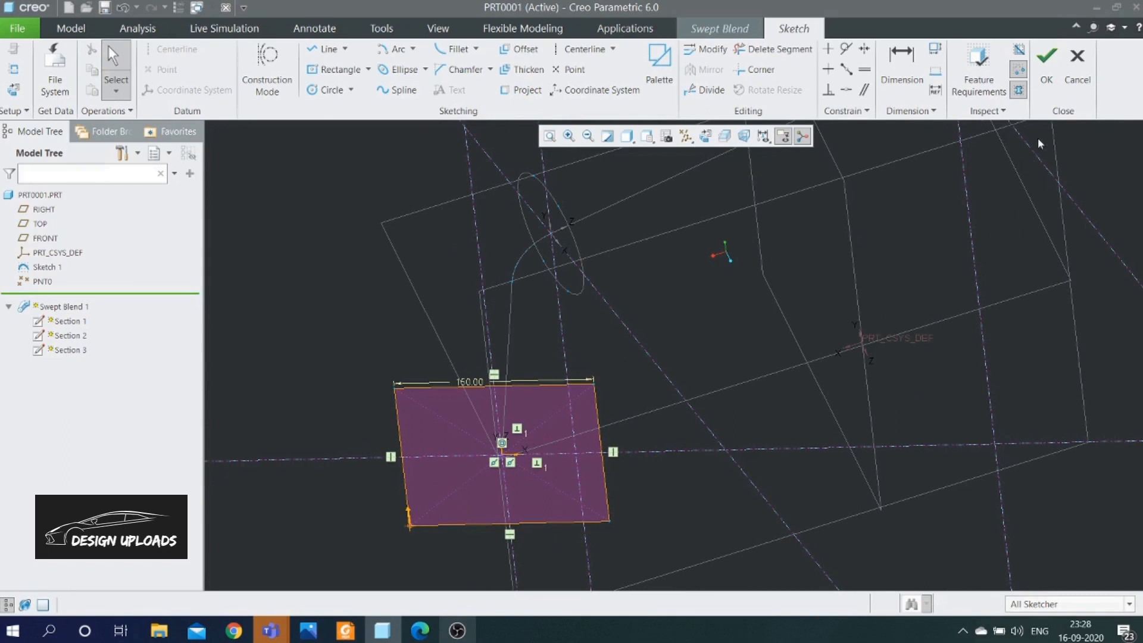
{"action": "left_click", "coordinate": [1048, 80]}
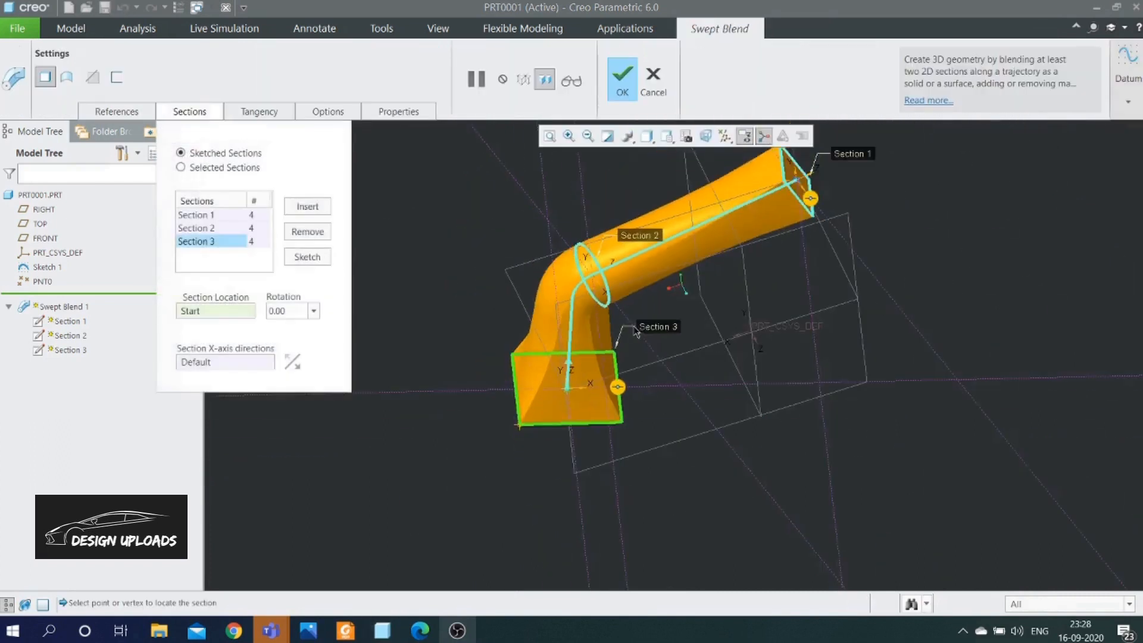
{"action": "mouse_move", "coordinate": [600, 302]}
{"action": "middle_mouse_down"}
{"action": "mouse_move", "coordinate": [600, 368]}
{"action": "mouse_move", "coordinate": [667, 337]}
{"action": "mouse_move", "coordinate": [644, 361]}
{"action": "middle_mouse_up"}
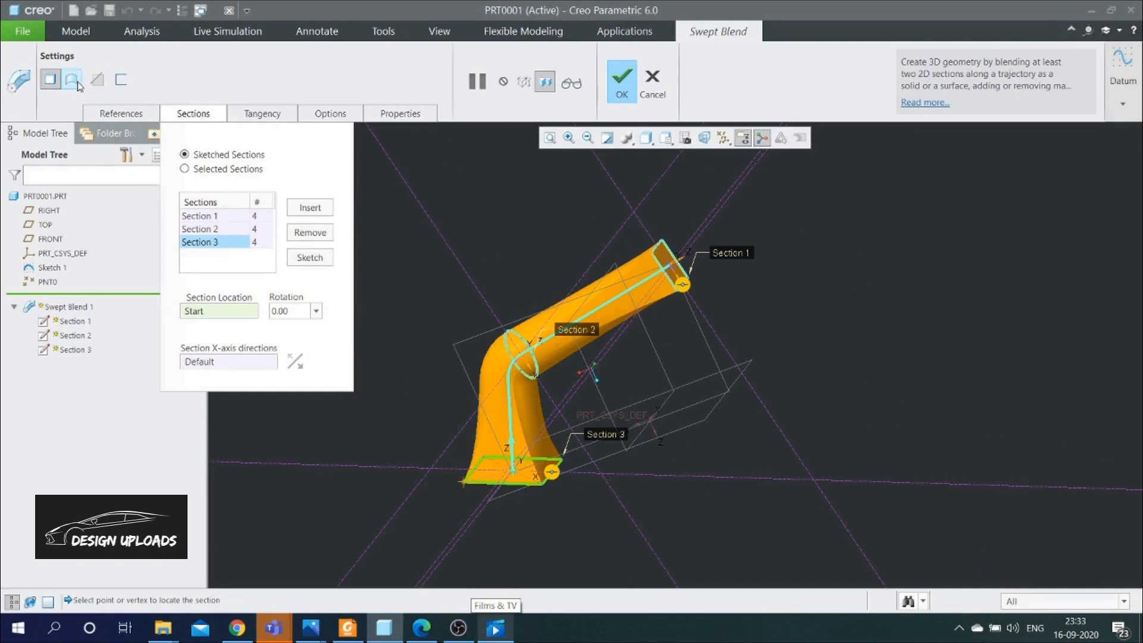
Try the swept blend as a surface instead of a solid and inspect its end at Section 1
{"action": "left_click", "coordinate": [77, 84]}
{"action": "scroll", "coordinate": [742, 310], "scroll_direction": "down", "scroll_amount": 4}
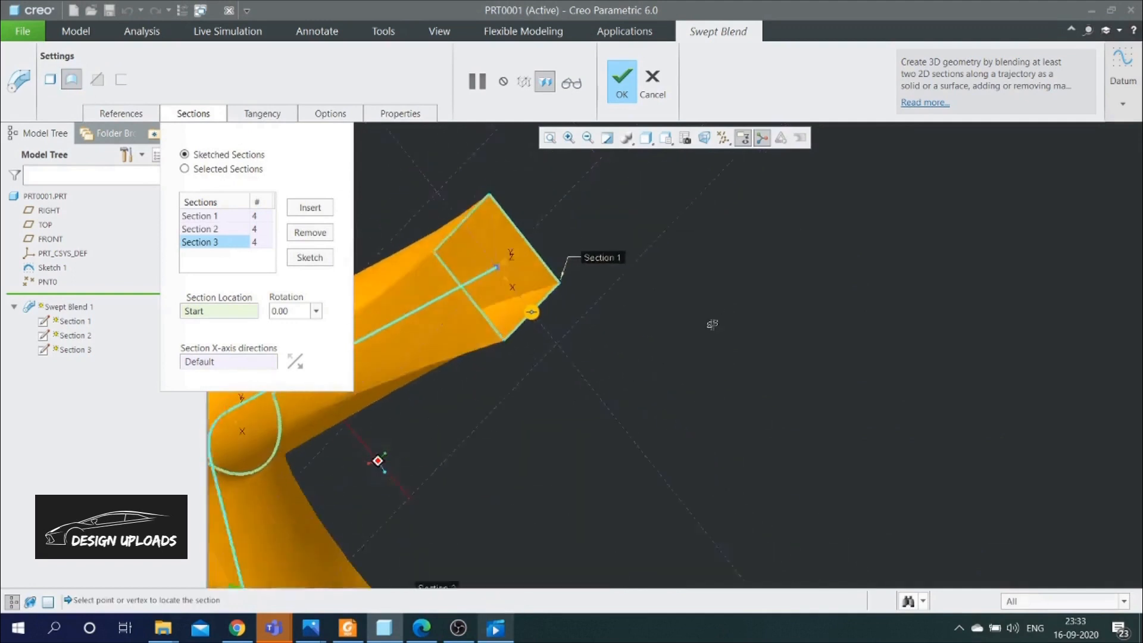
{"action": "scroll", "coordinate": [712, 324], "scroll_direction": "up", "scroll_amount": 5}
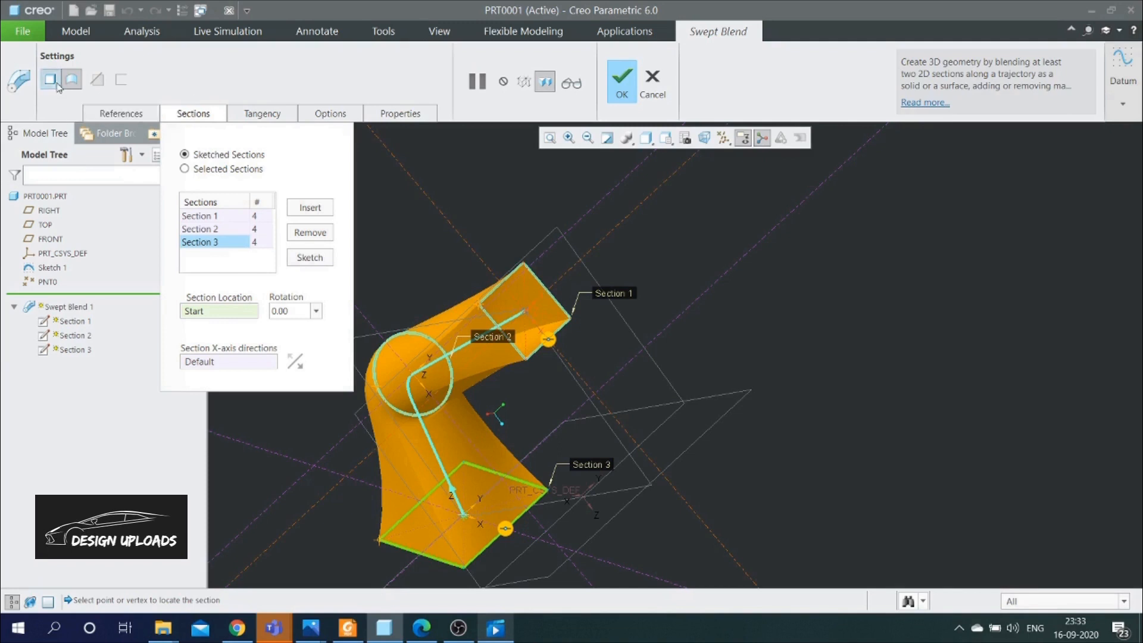
Make the swept blend a thin solid and set its wall thickness to 2
{"action": "left_click", "coordinate": [121, 79]}
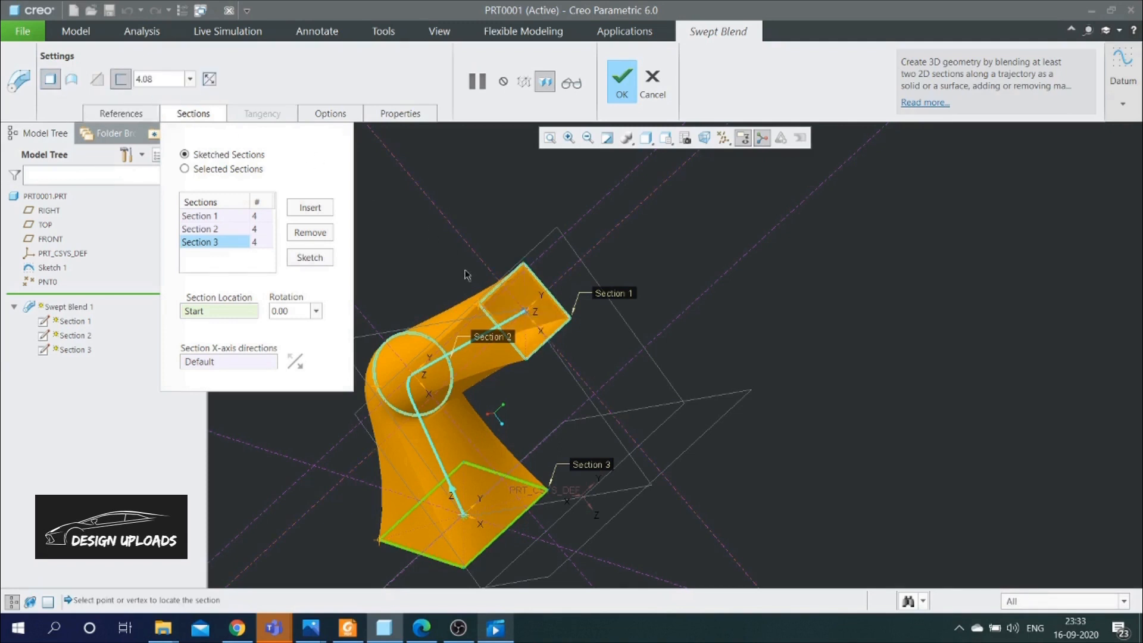
{"action": "scroll", "coordinate": [513, 305], "scroll_direction": "down", "scroll_amount": 2}
{"action": "mouse_move", "coordinate": [492, 286]}
{"action": "middle_mouse_down"}
{"action": "mouse_move", "coordinate": [459, 288]}
{"action": "mouse_move", "coordinate": [485, 285]}
{"action": "middle_mouse_up"}
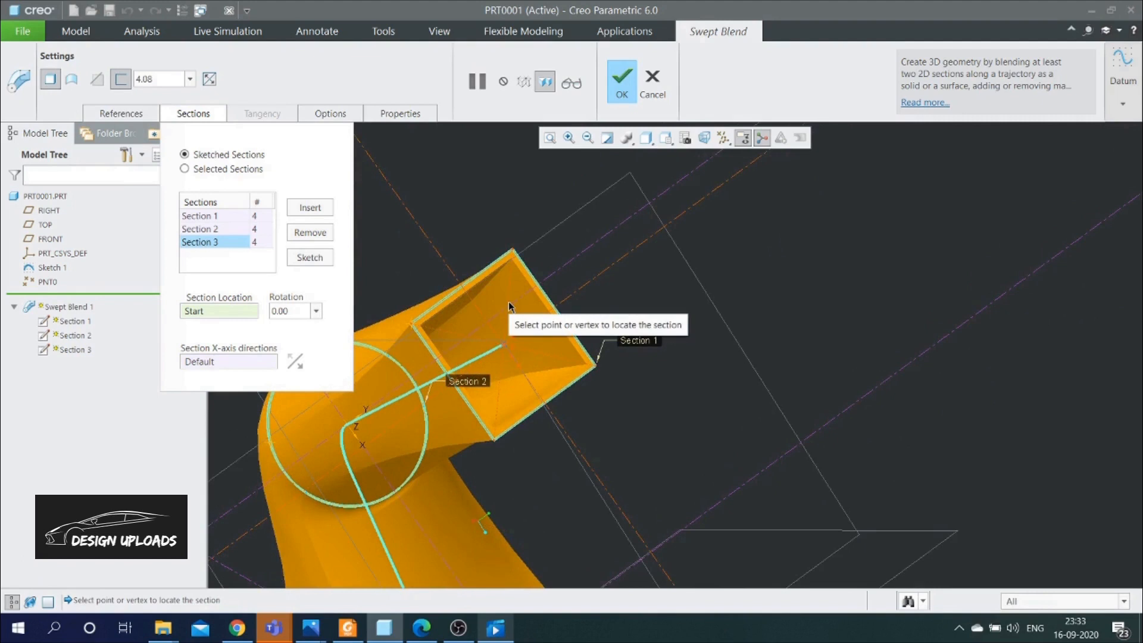
{"action": "scroll", "coordinate": [501, 270], "scroll_direction": "down", "scroll_amount": 5}
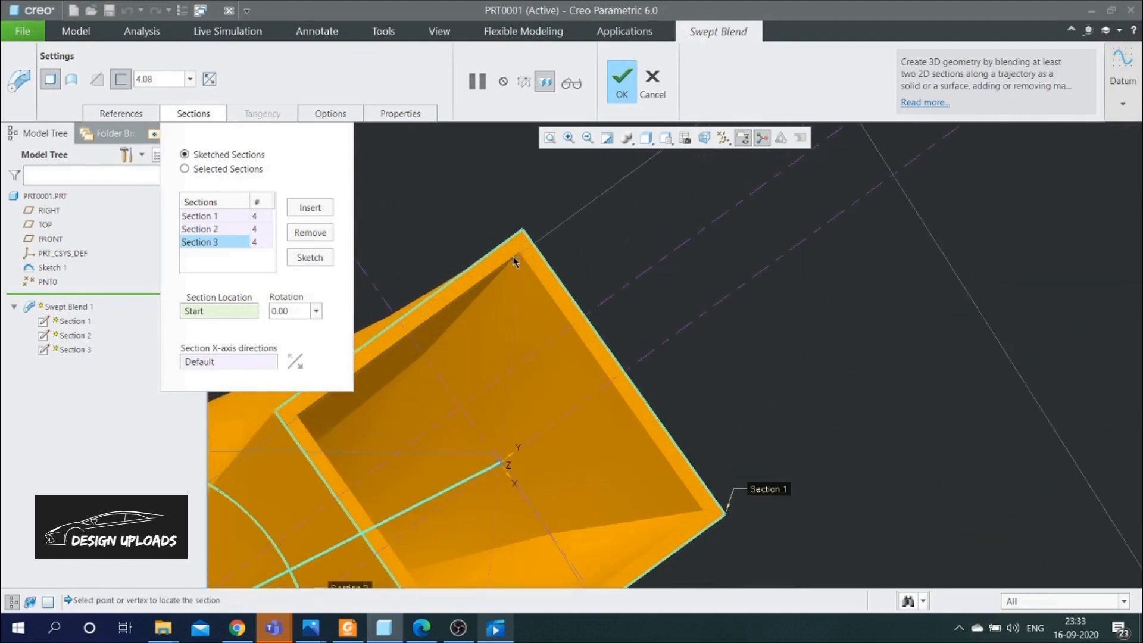
{"action": "left_click", "coordinate": [164, 81]}
{"action": "type", "text": "2"}
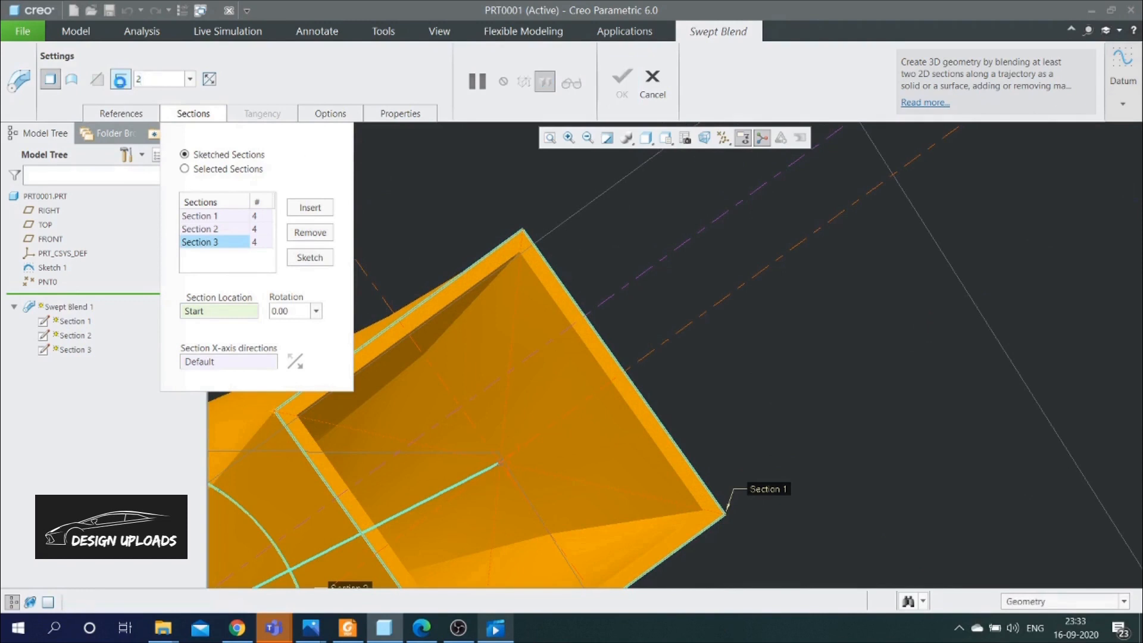
{"action": "key", "text": "Return"}
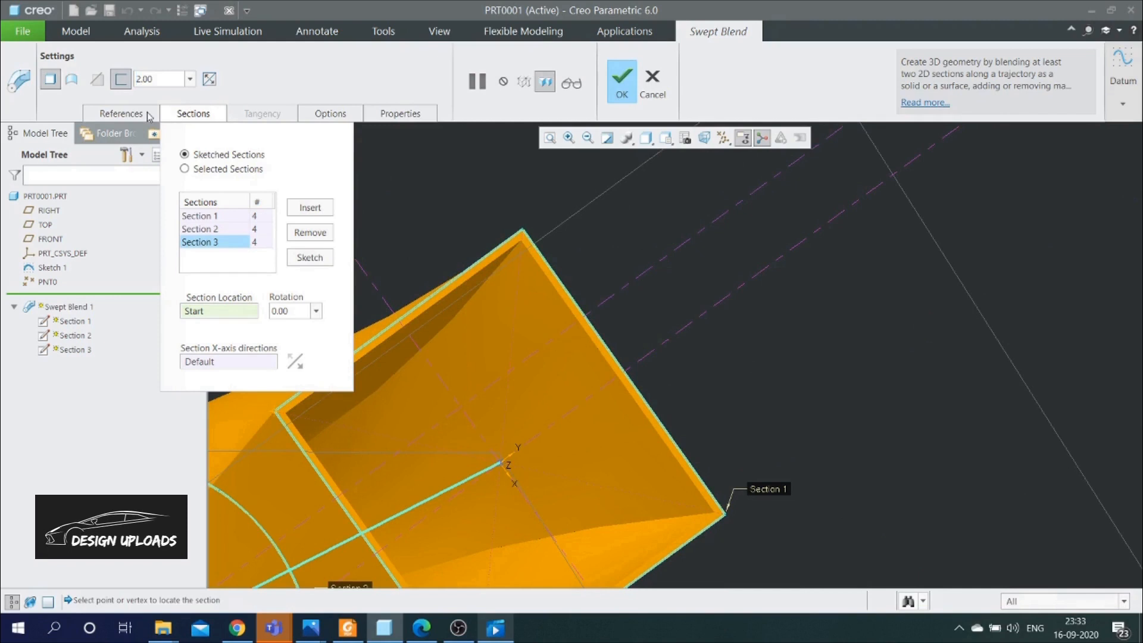
Review the swept blend's trajectory references, section list, blend control options and feature name
{"action": "left_click", "coordinate": [122, 113]}
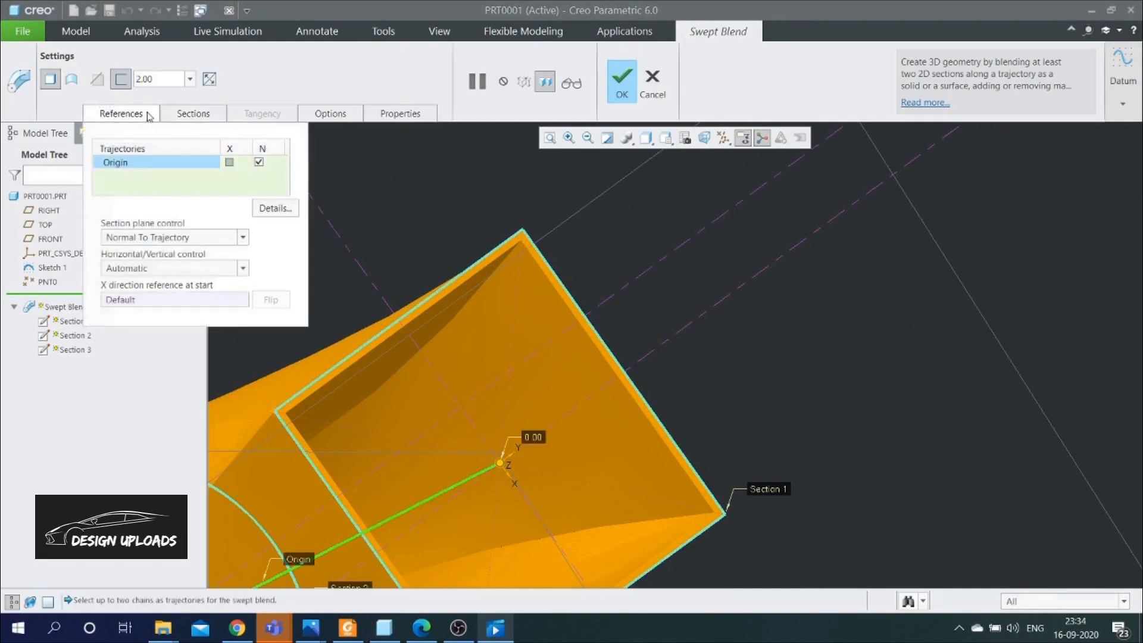
{"action": "left_click", "coordinate": [180, 114]}
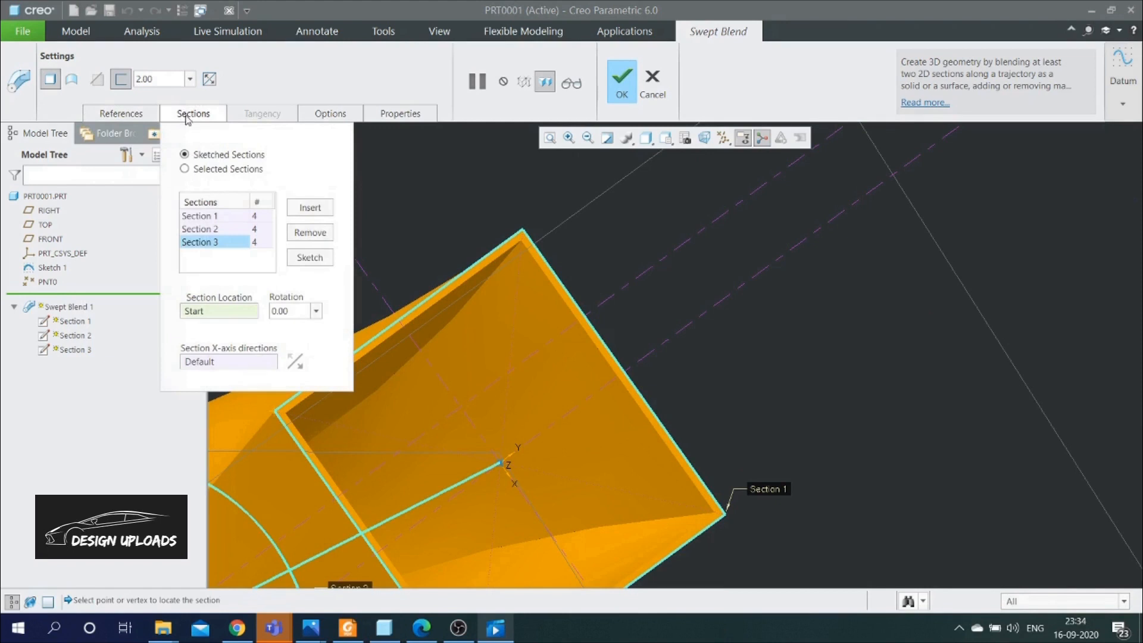
{"action": "left_click", "coordinate": [316, 117]}
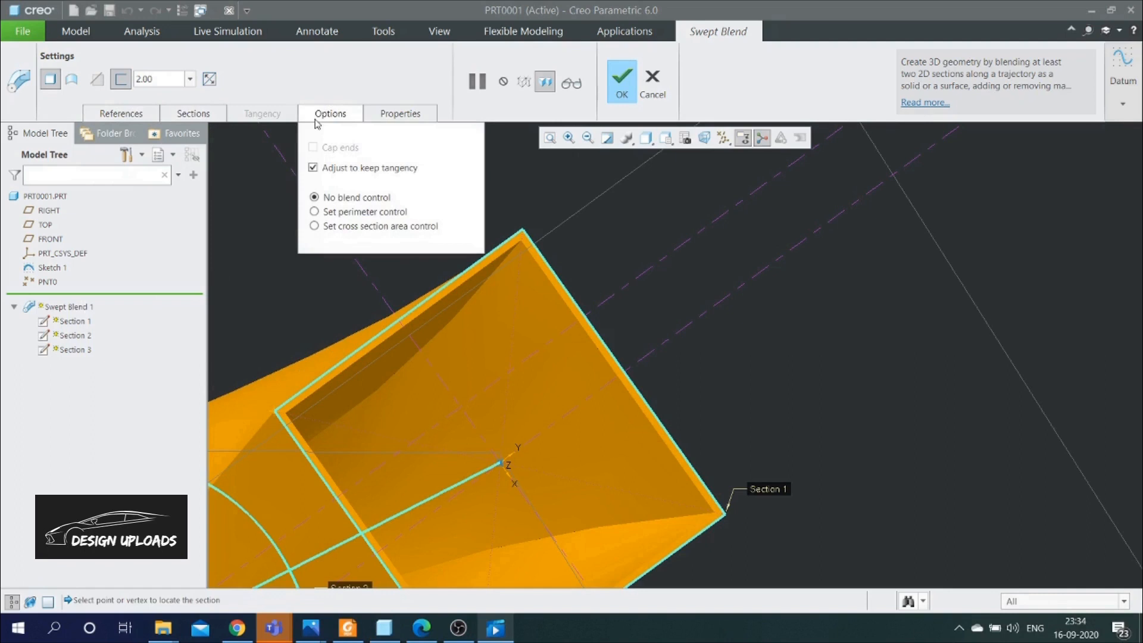
{"action": "left_click", "coordinate": [410, 117]}
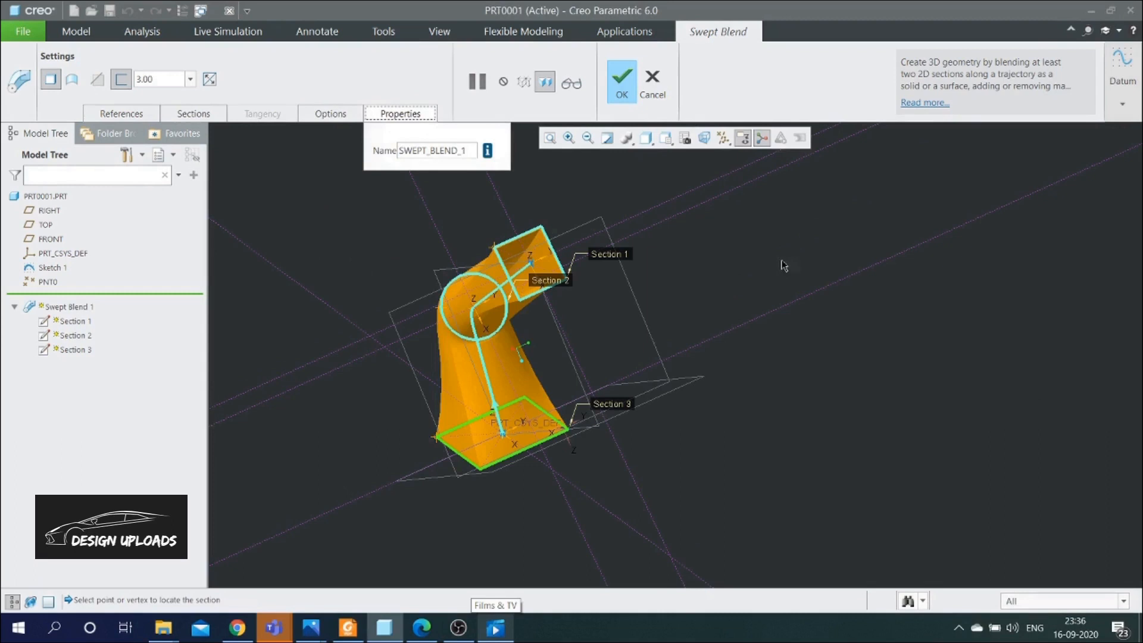
Complete the swept blend as a thin solid with a wall thickness of 3
{"action": "left_click", "coordinate": [620, 85]}
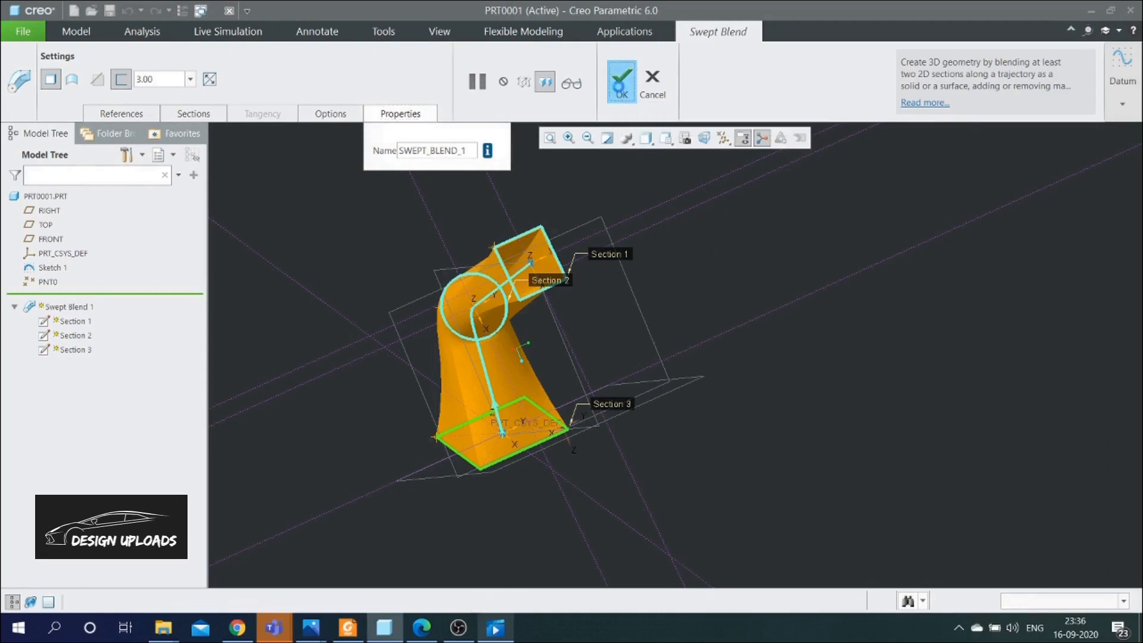
{"action": "middle_click_drag", "start_coordinate": [685, 280], "coordinate": [727, 275]}
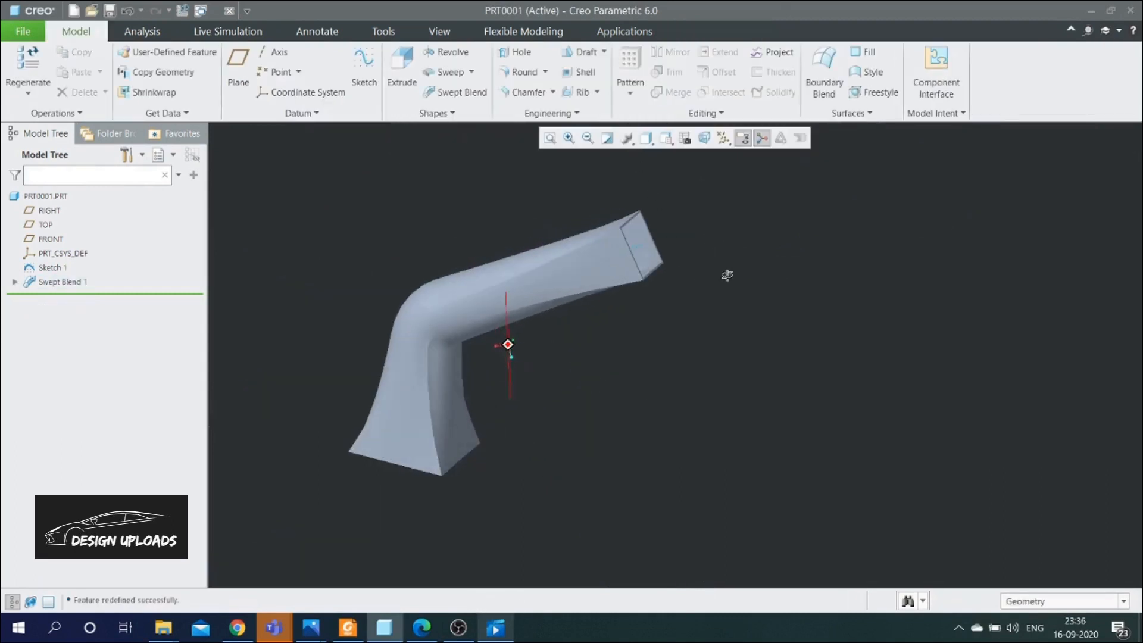